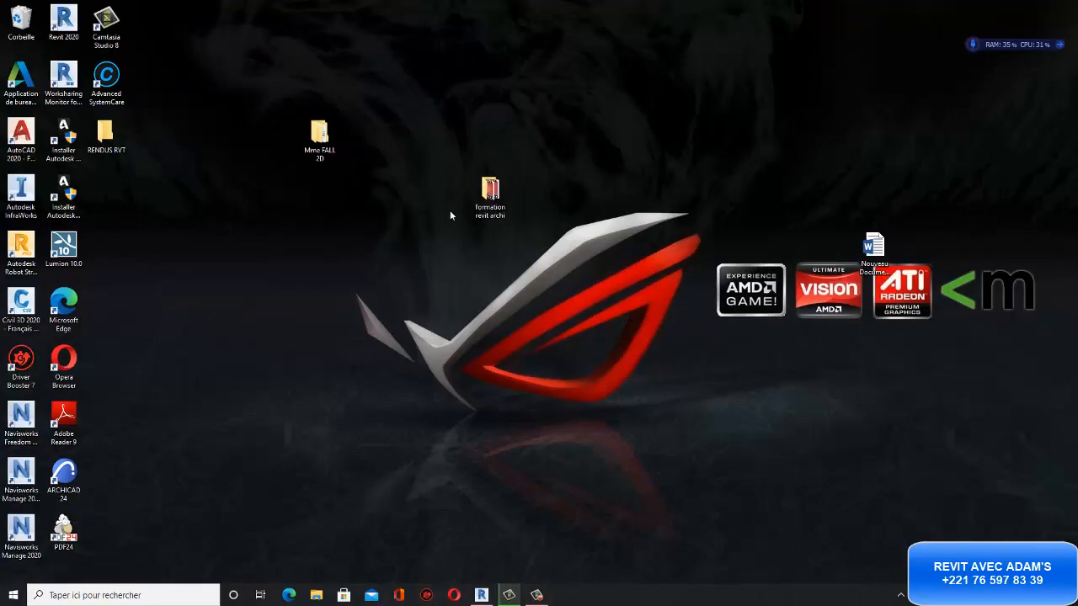
Open RDC.pdf from the "formation revit archi" folder, examine the ground-floor plan's rooms and dimensions, and close the document.
double_click(488, 195)
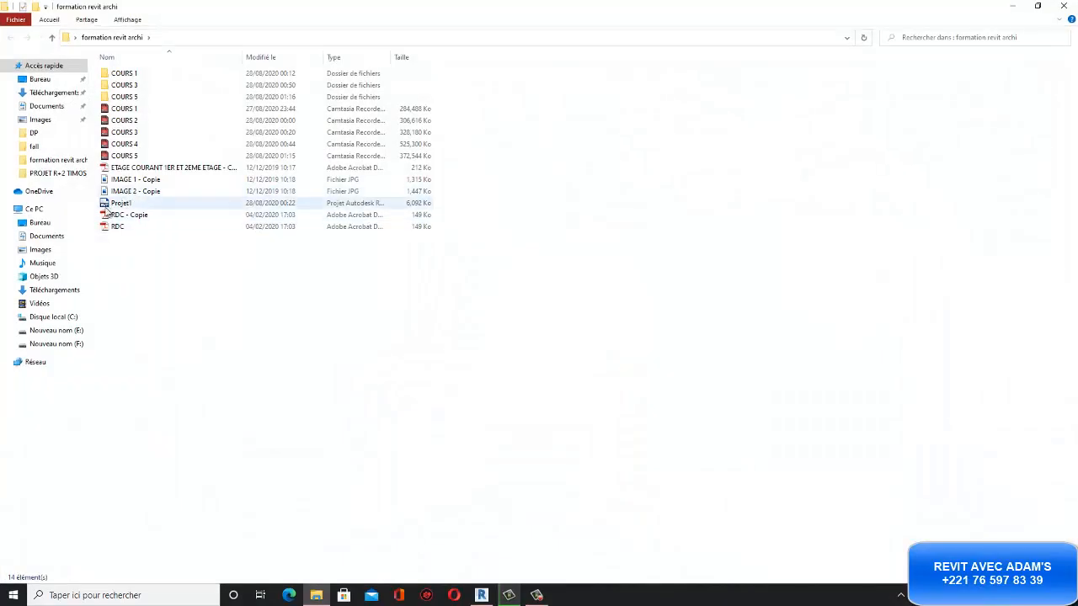
double_click(119, 229)
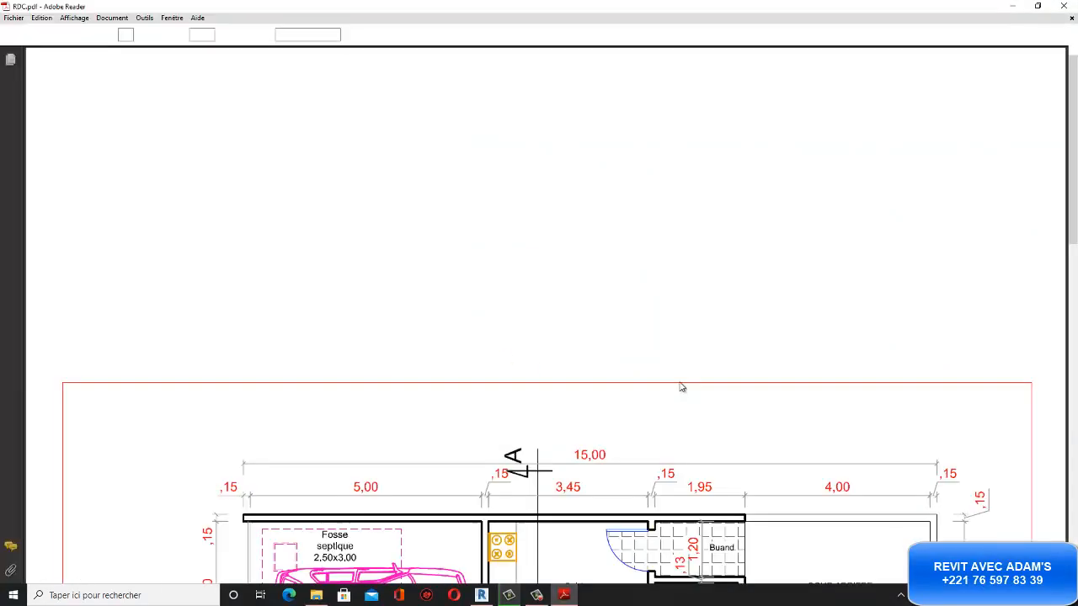
scroll(528, 334, "down", 10)
scroll(523, 328, "down", 2)
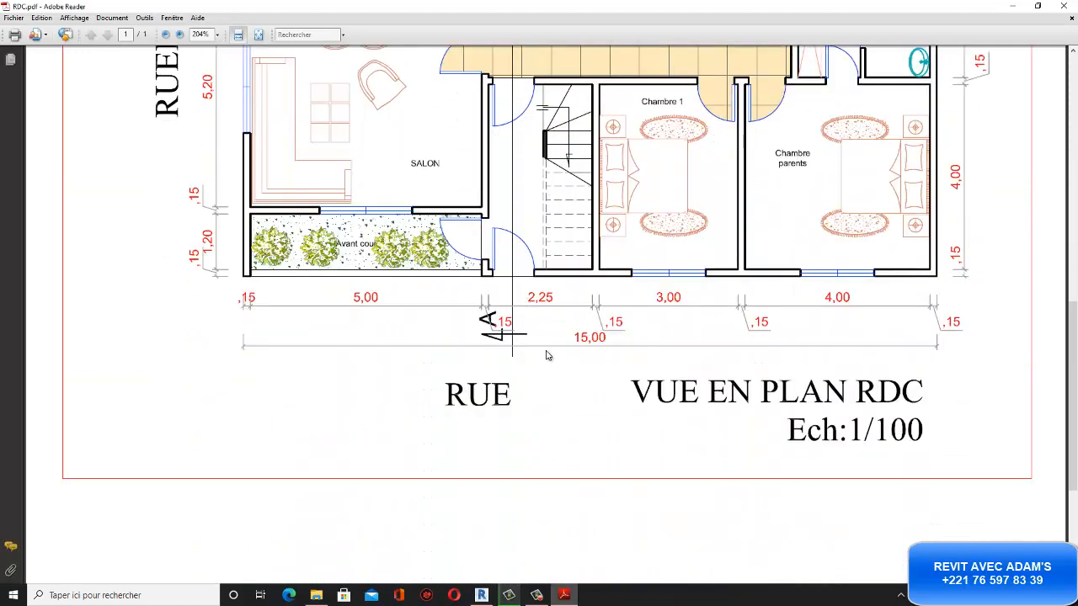
scroll(692, 385, "up", 10)
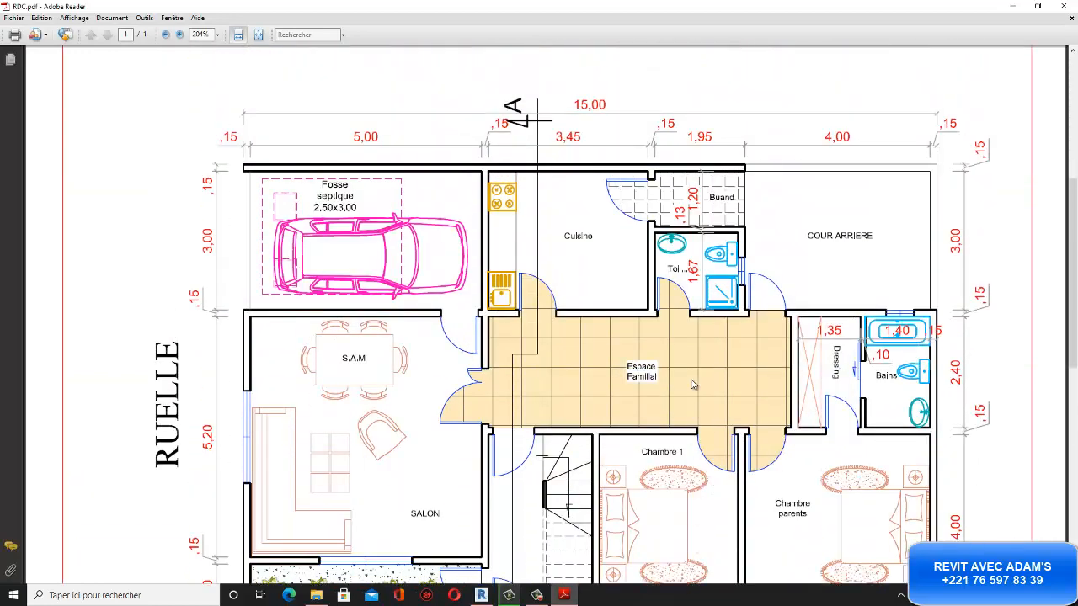
scroll(692, 384, "down", 10)
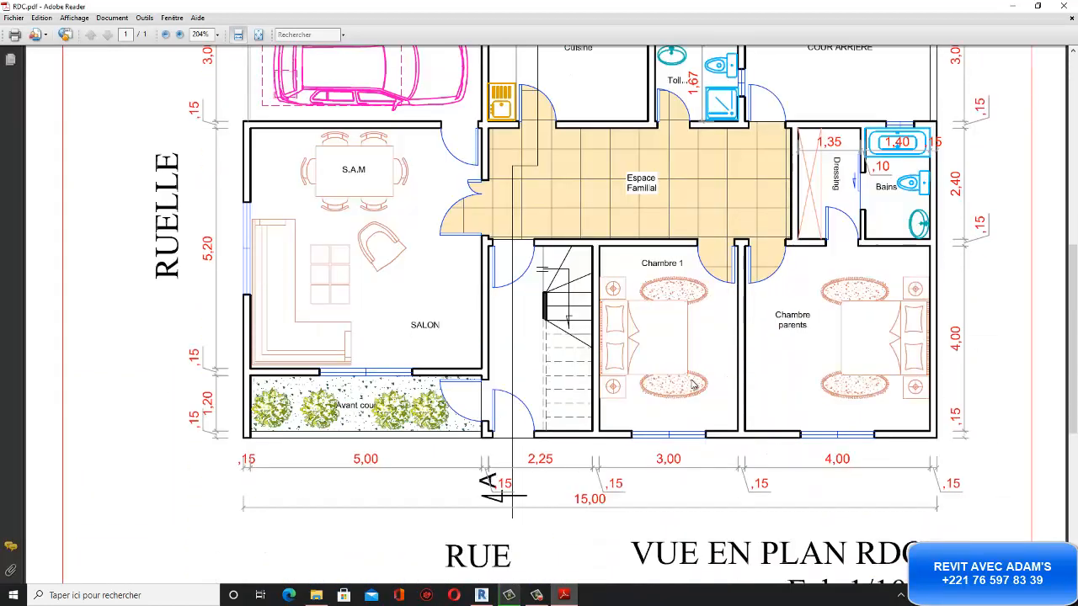
scroll(692, 385, "up", 8)
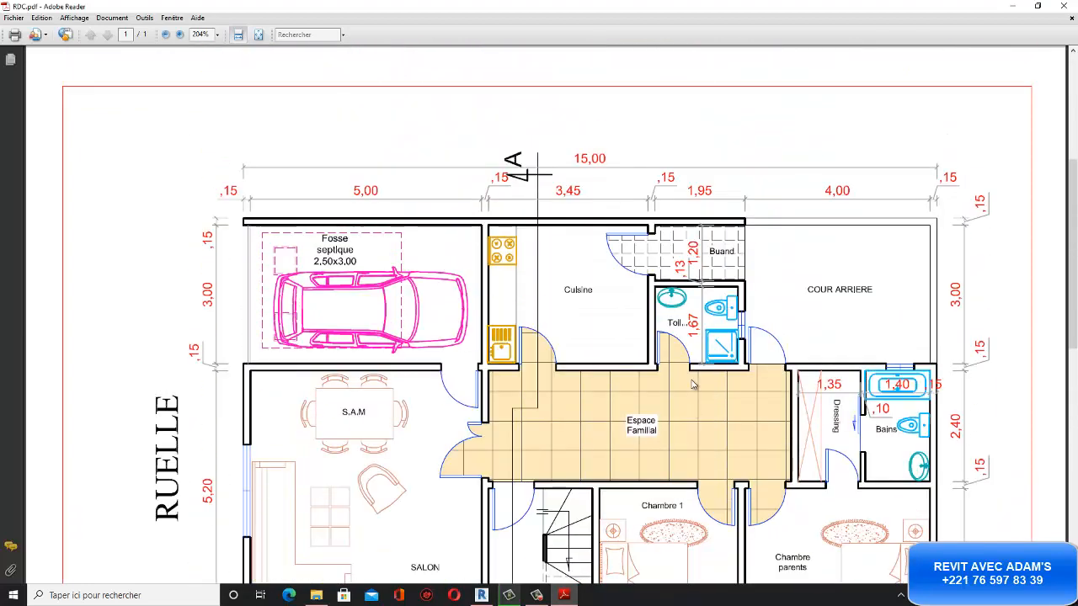
scroll(692, 385, "down", 8)
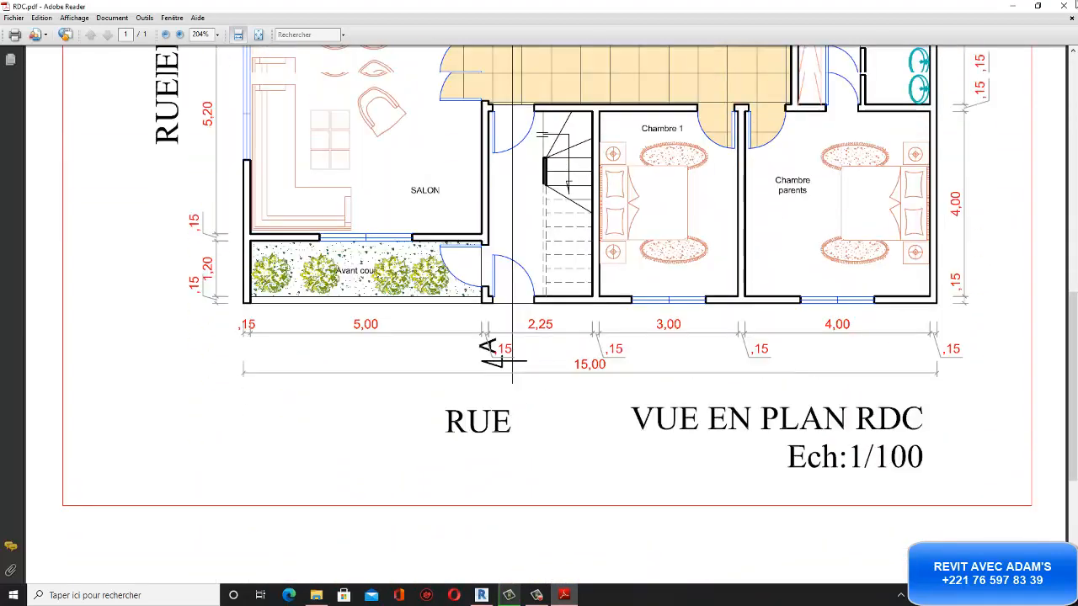
left_click(1065, 6)
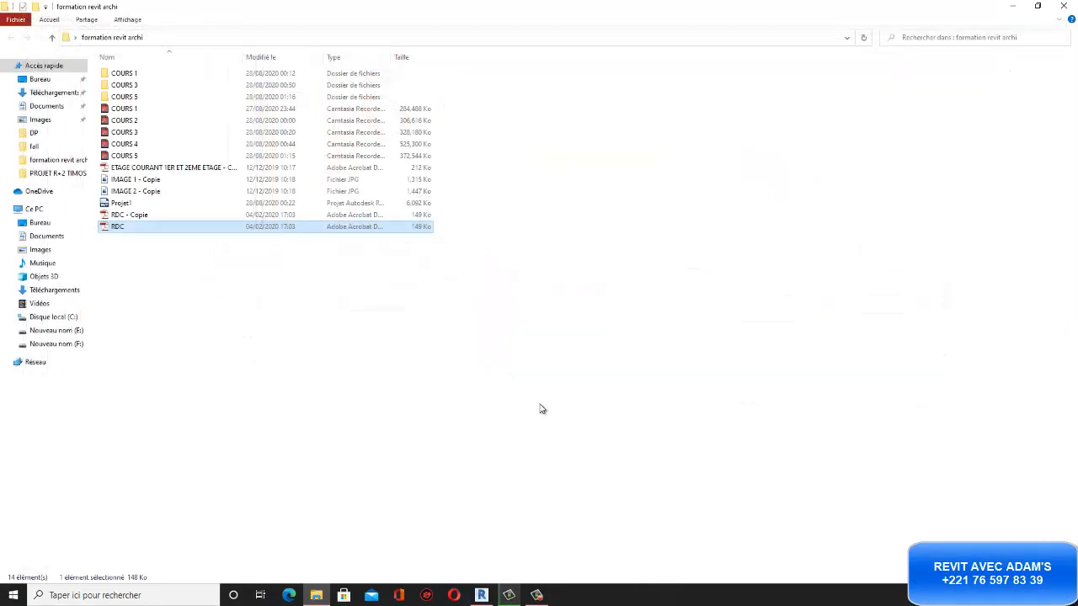
Close the project folder window, minimize Revit and launch AutoCAD 2020 from the desktop.
left_click(481, 595)
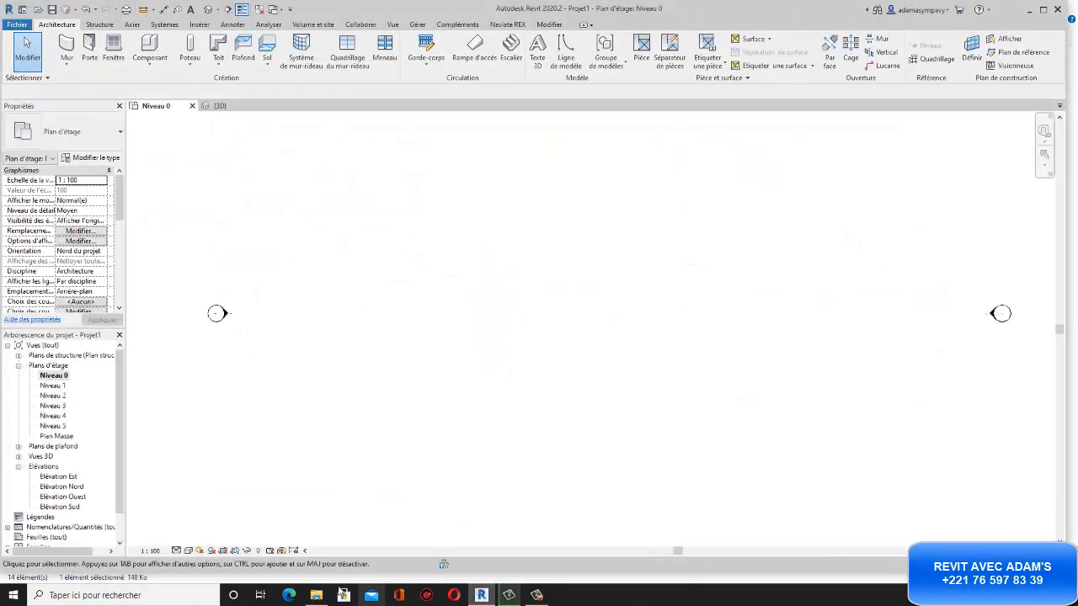
left_click(316, 595)
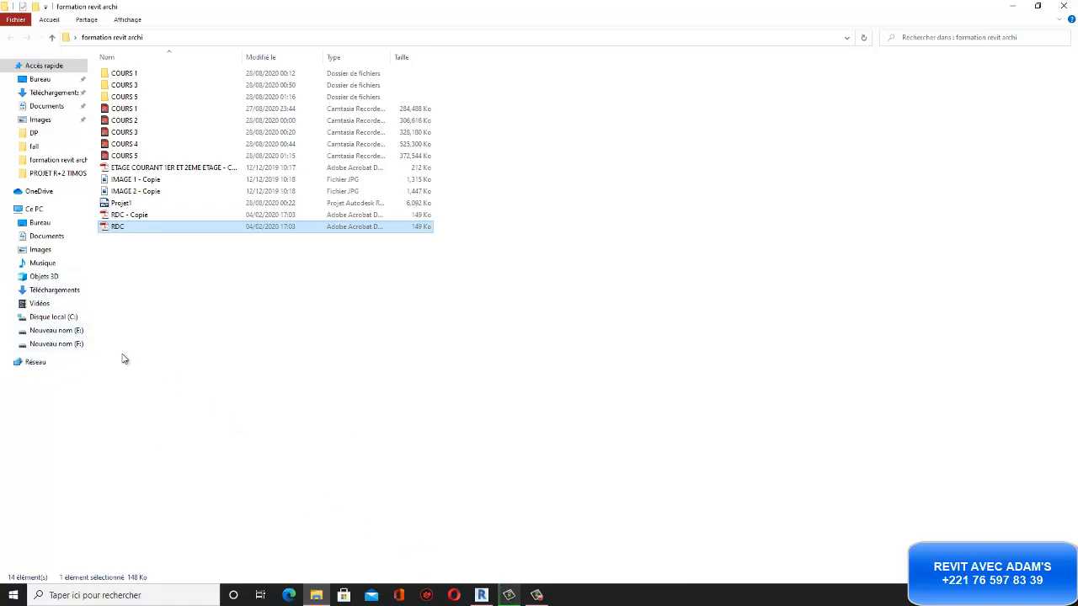
left_click(1071, 5)
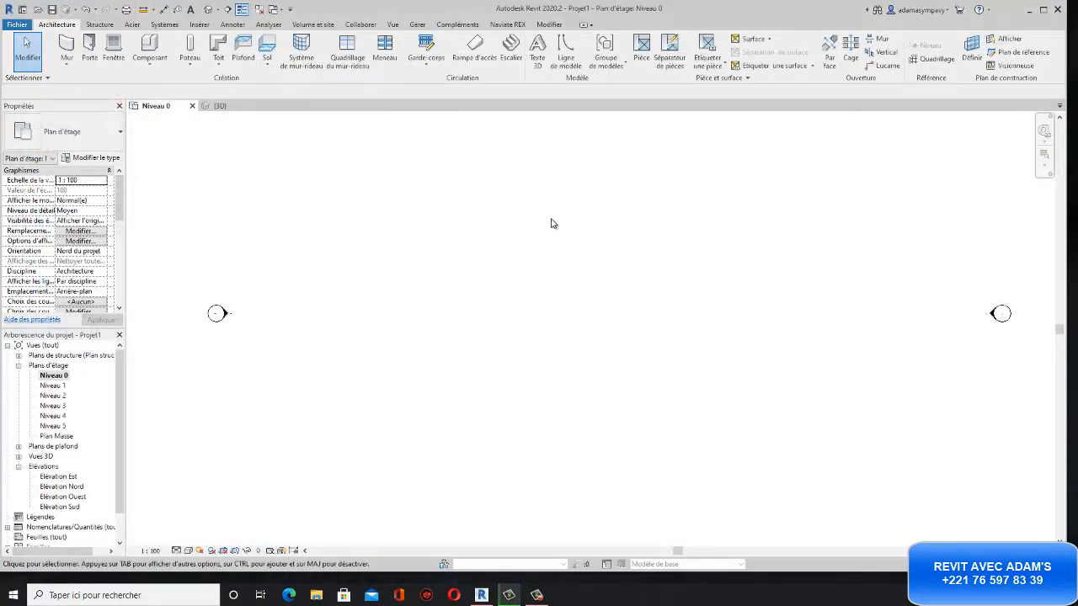
left_click(1030, 9)
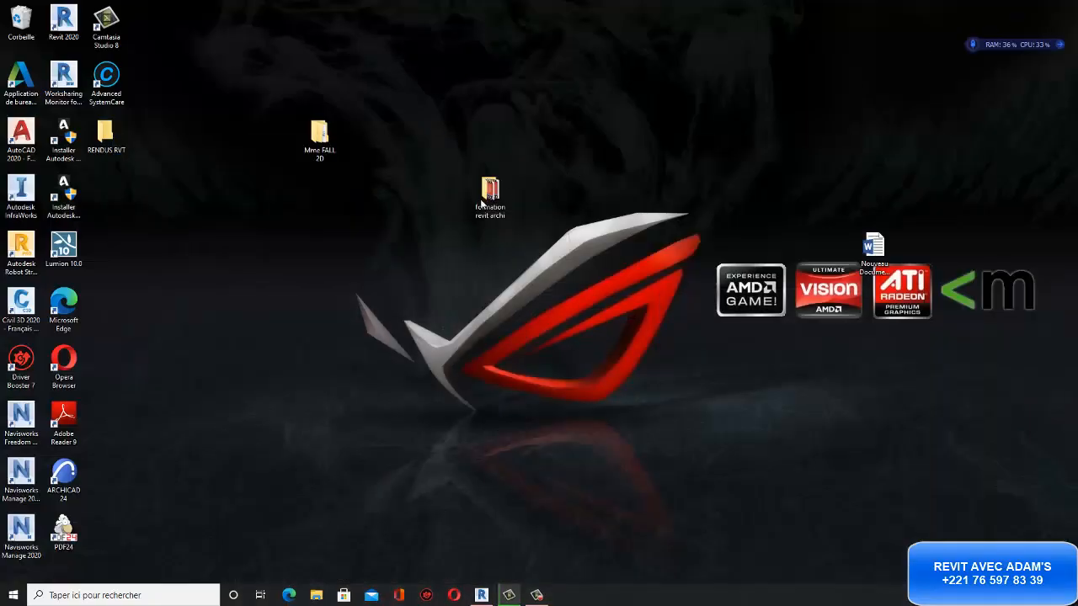
double_click(19, 142)
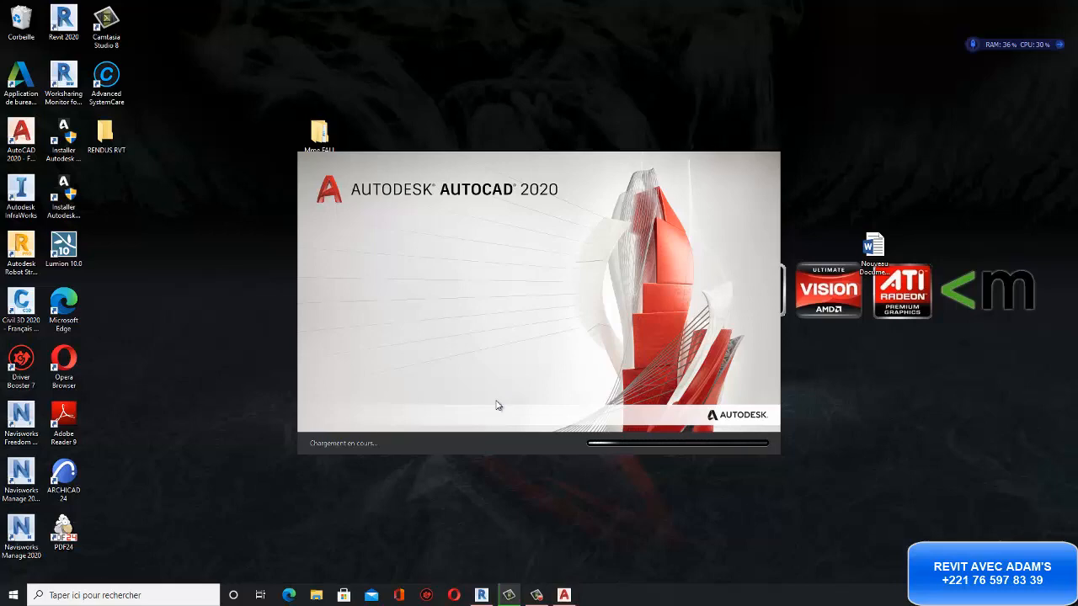
left_click(481, 595)
scroll(553, 410, "down", 10)
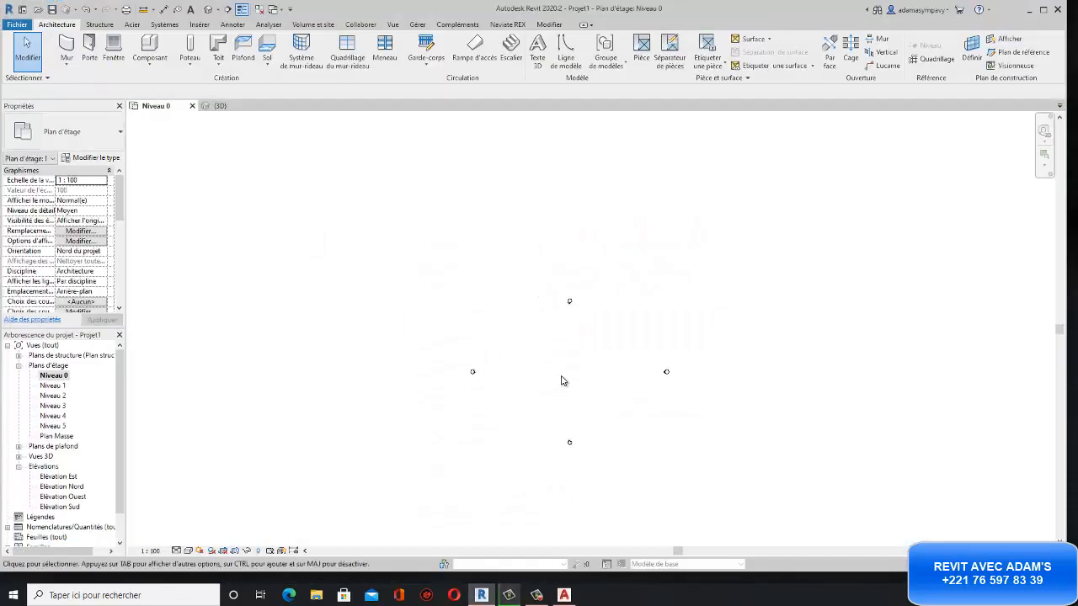
scroll(563, 378, "up", 3)
left_click(563, 595)
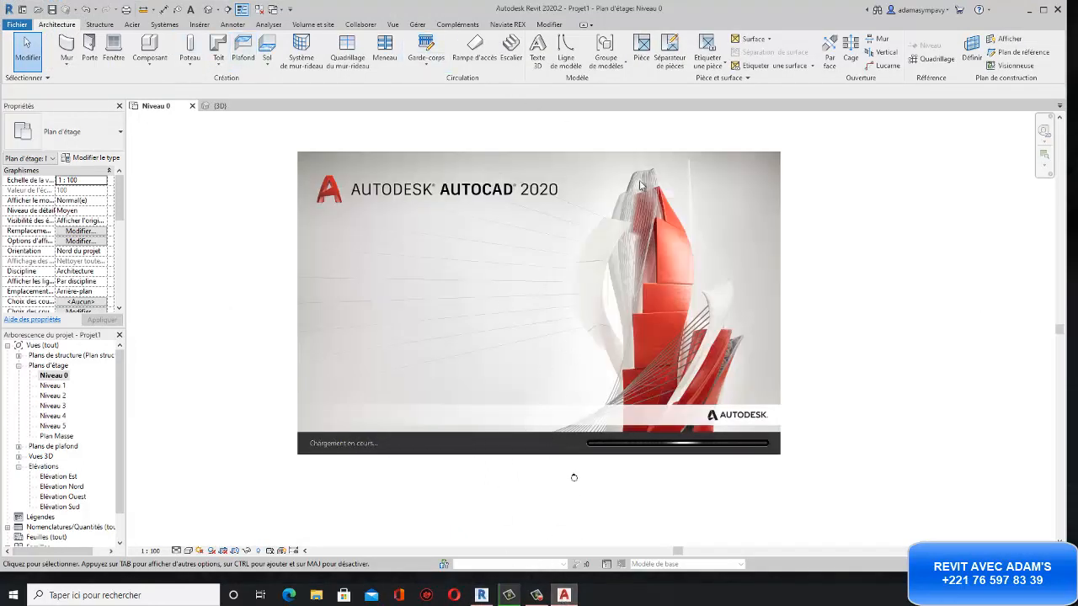
left_click(482, 595)
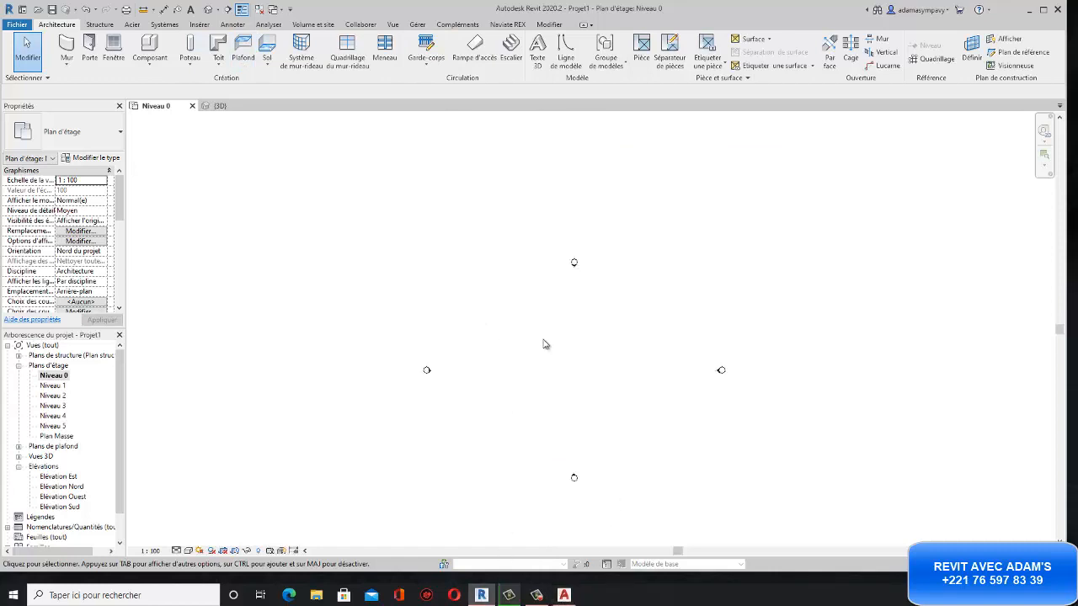
Switch to AutoCAD, dismiss the drawing recovery message, and start a new drawing with the grid turned off.
mouse_move(564, 592)
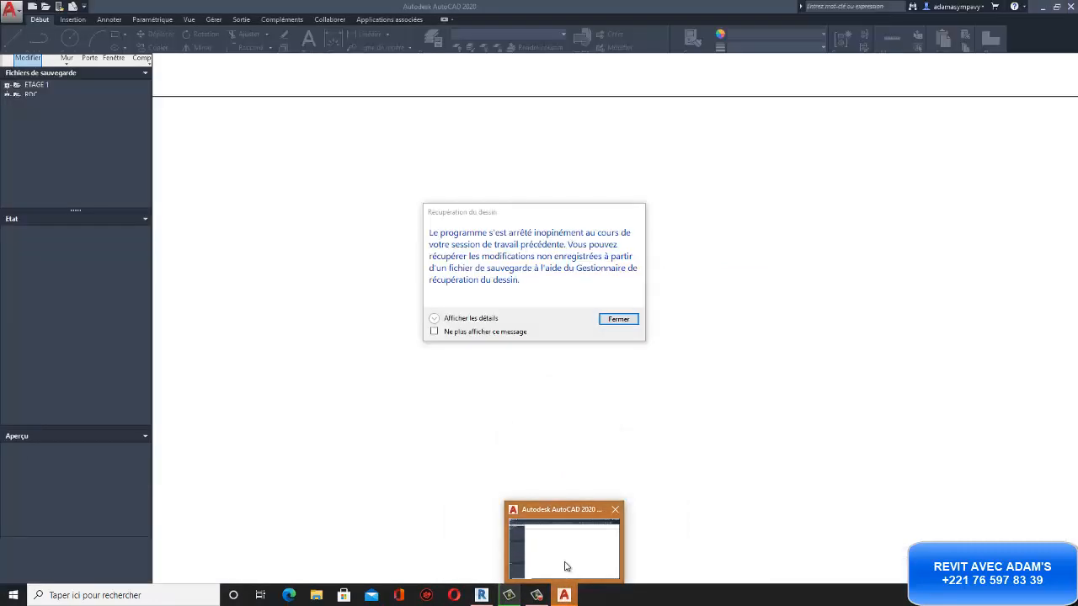
left_click(564, 566)
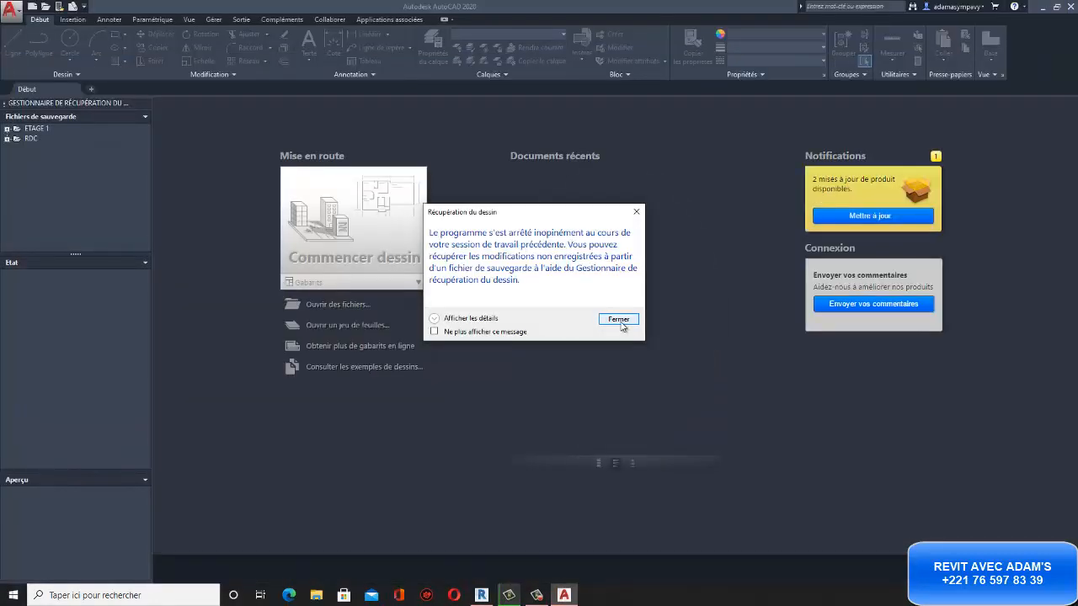
left_click(618, 319)
left_click(407, 275)
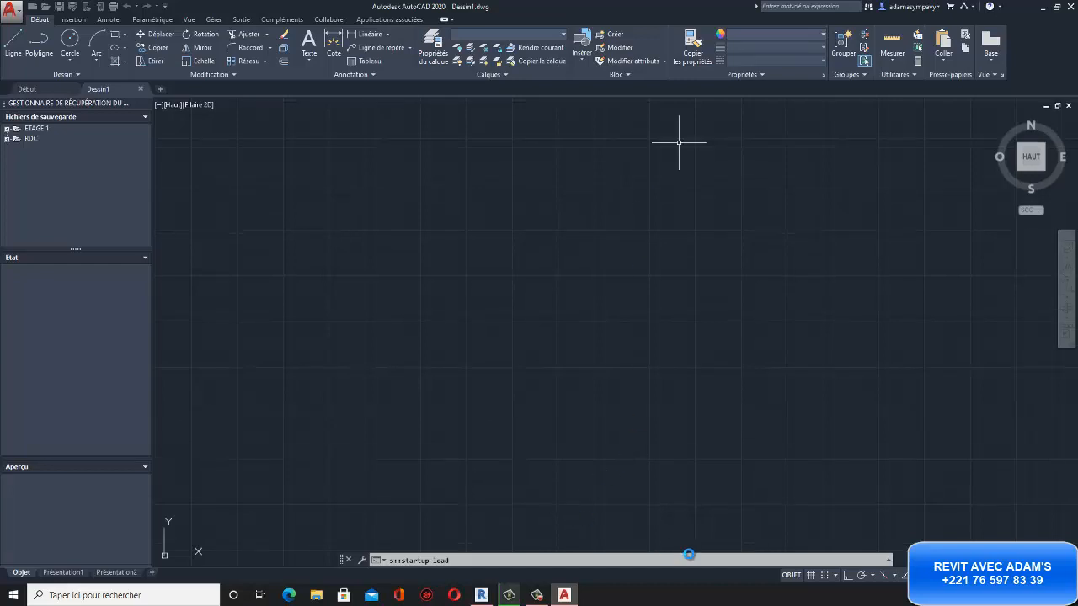
left_click(811, 576)
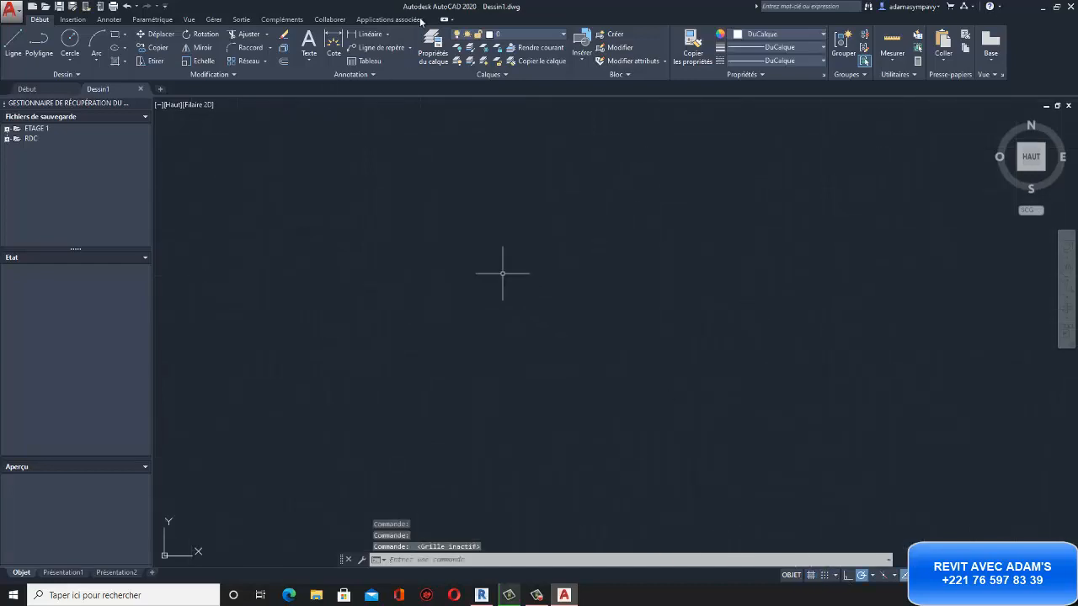
Set the insertion scale's source content units and target drawing units to Mètres in the user preferences.
right_click(412, 318)
left_click(445, 505)
left_click(532, 164)
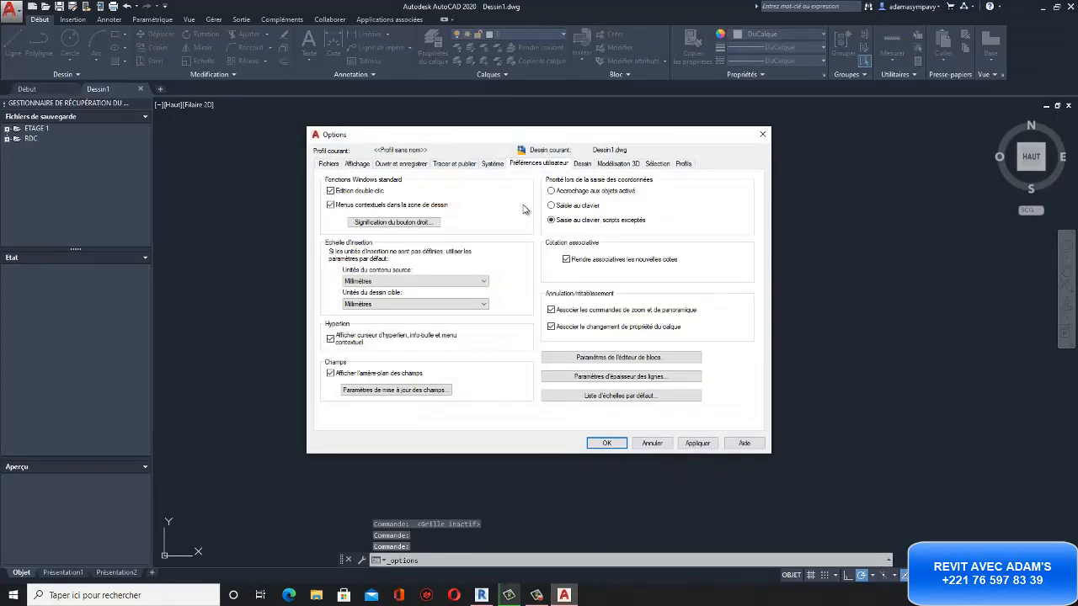
left_click(418, 282)
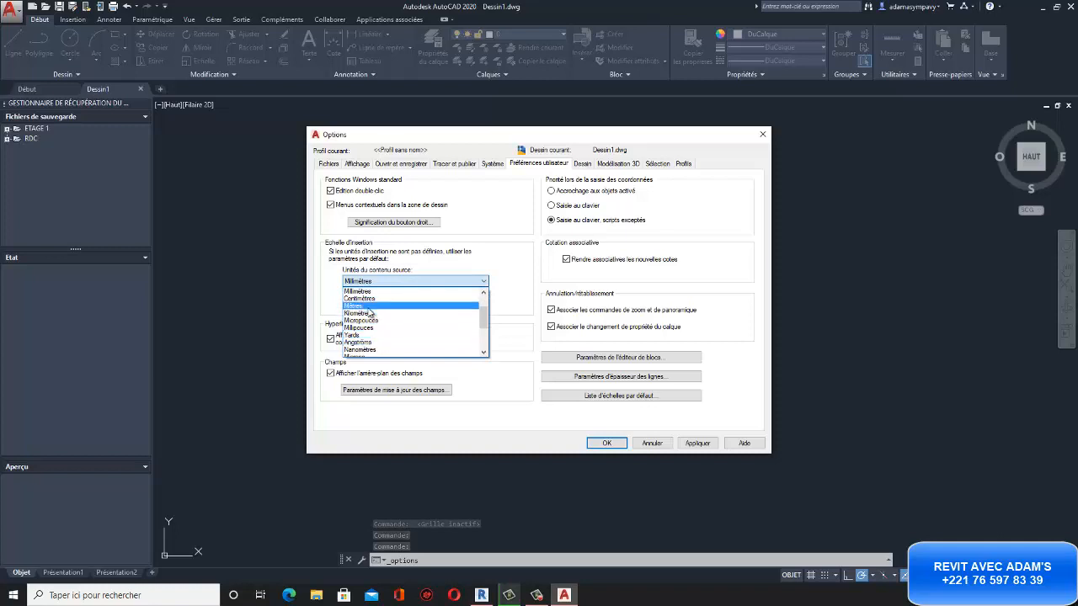
left_click(379, 335)
left_click(392, 304)
left_click(387, 337)
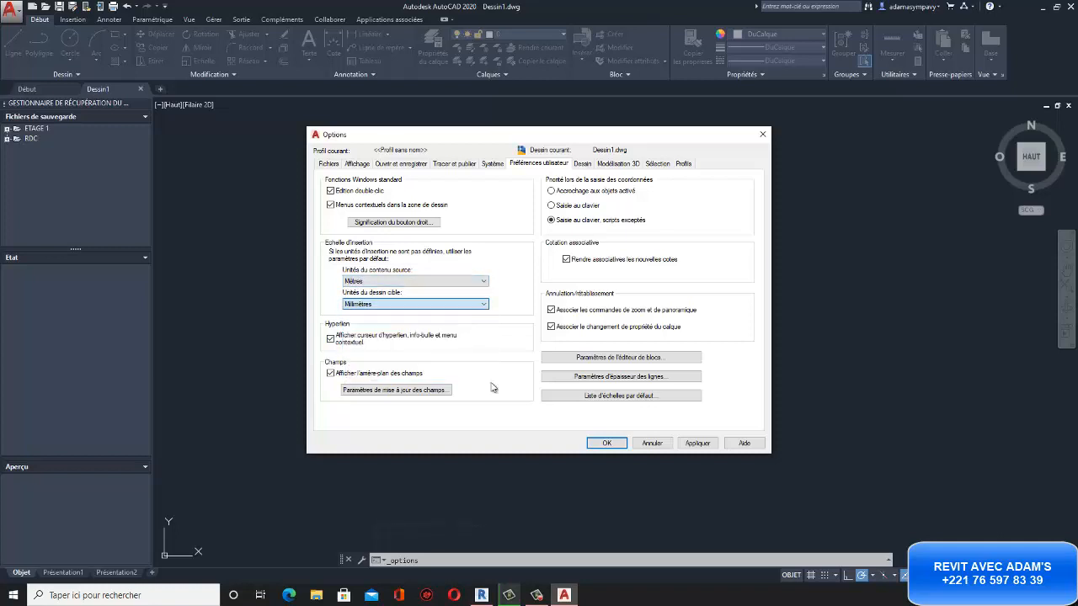
left_click(699, 443)
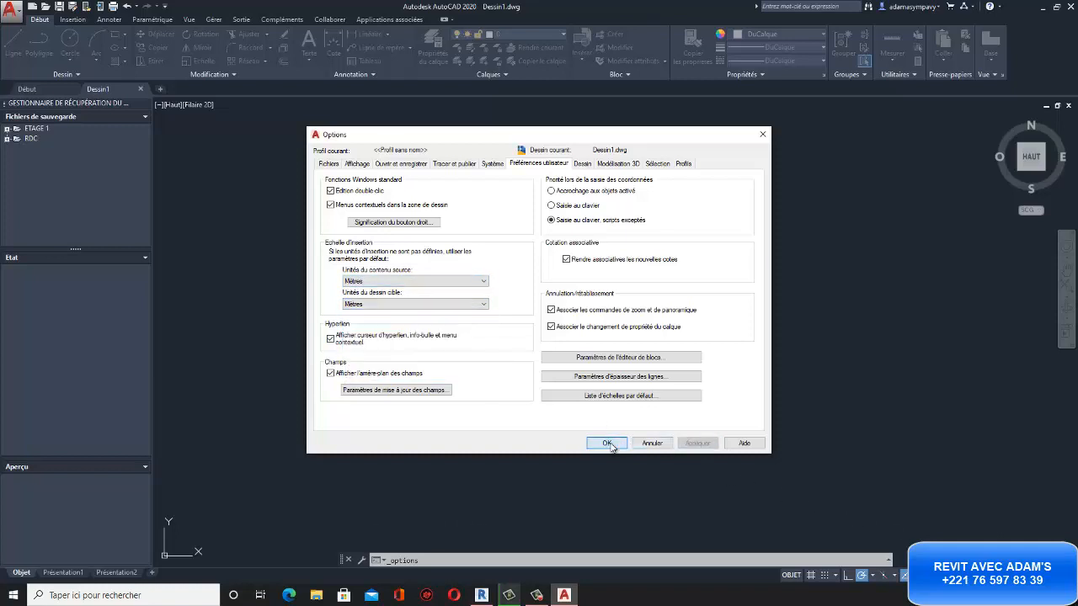
left_click(607, 443)
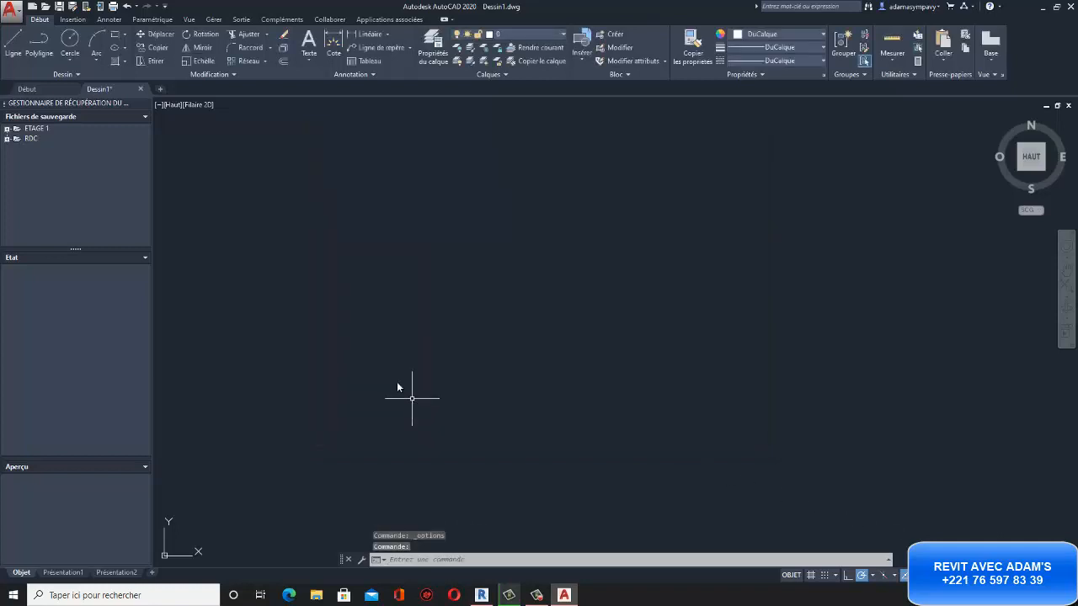
Create a new layer named MURS in the layer properties manager.
left_click(27, 88)
left_click(113, 88)
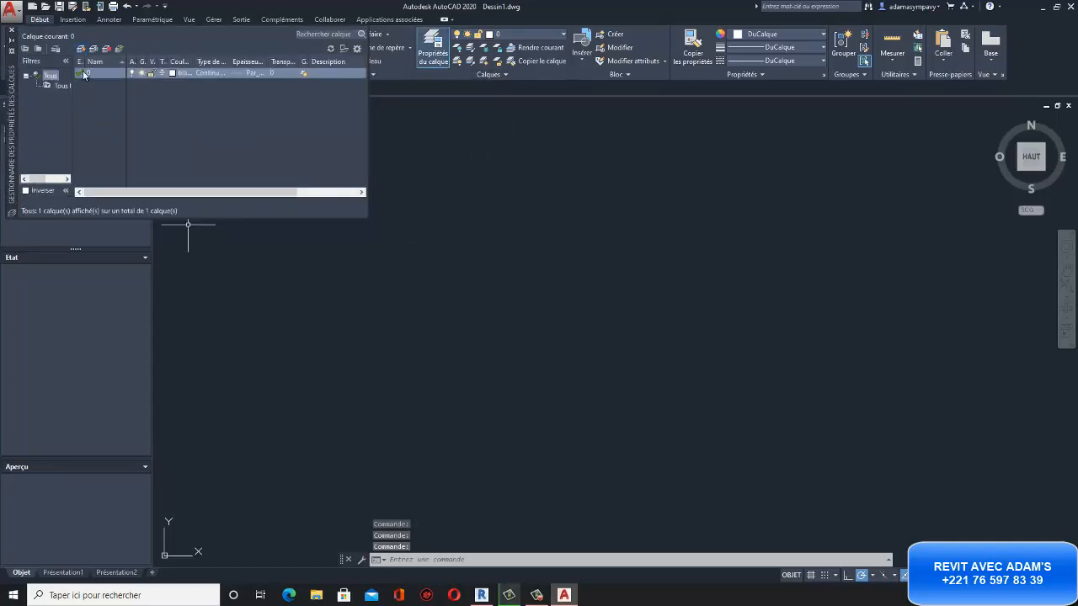
key("alt+n")
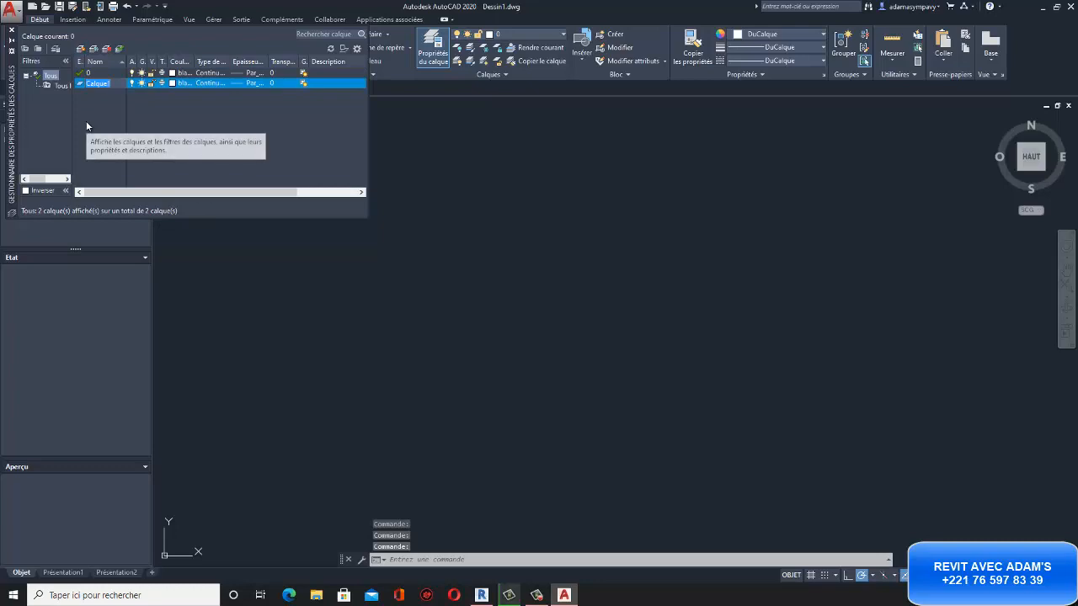
type("UR,")
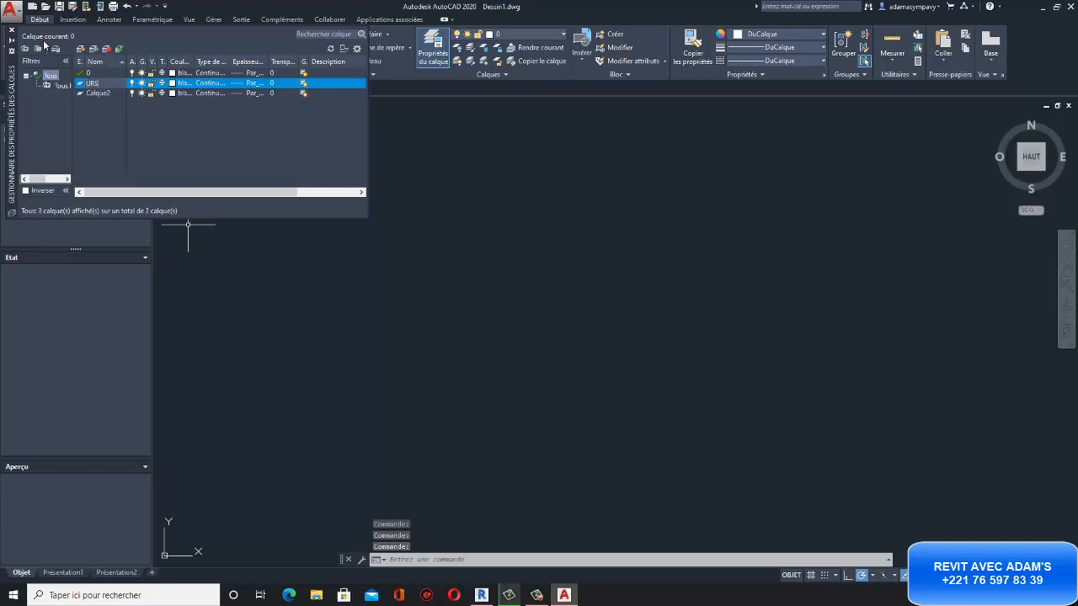
key("BackSpace")
key("BackSpace")
key("BackSpace")
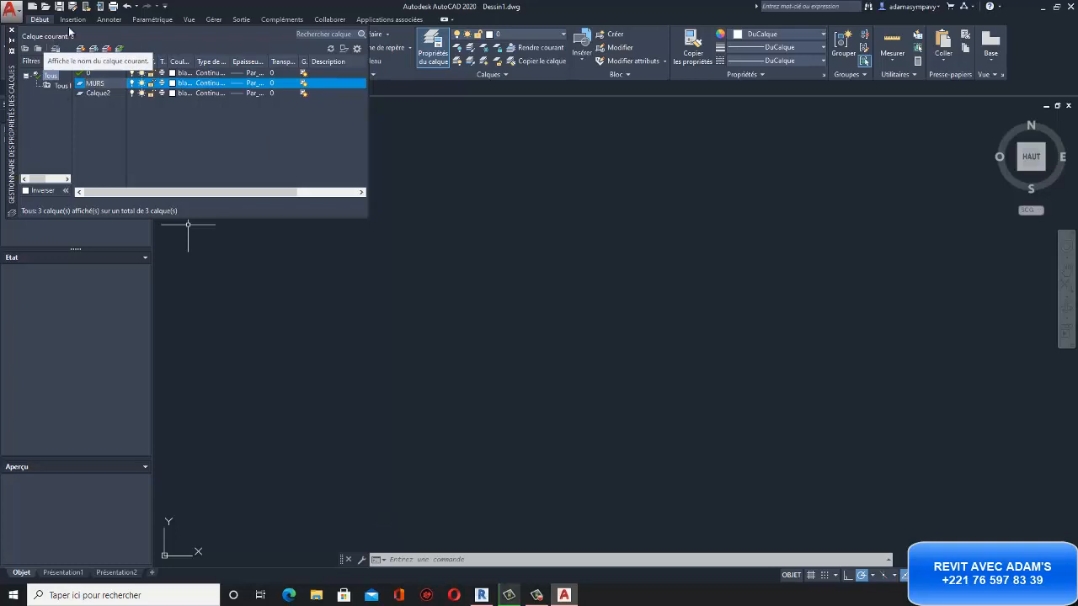
Set the MURS layer's lineweight to 0.35 mm and make it the current layer.
left_click(256, 83)
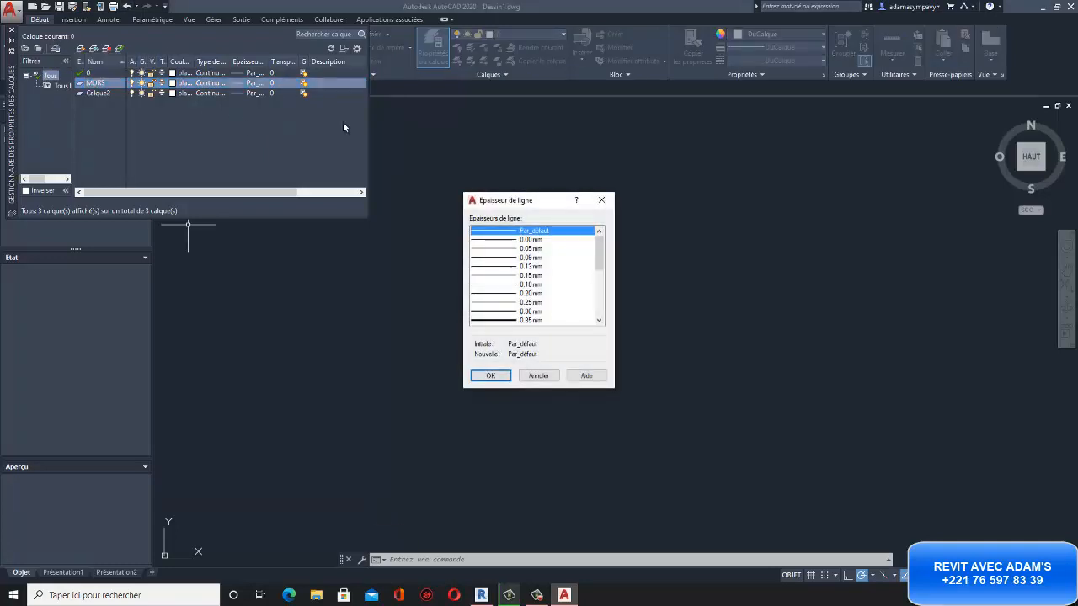
left_click(537, 321)
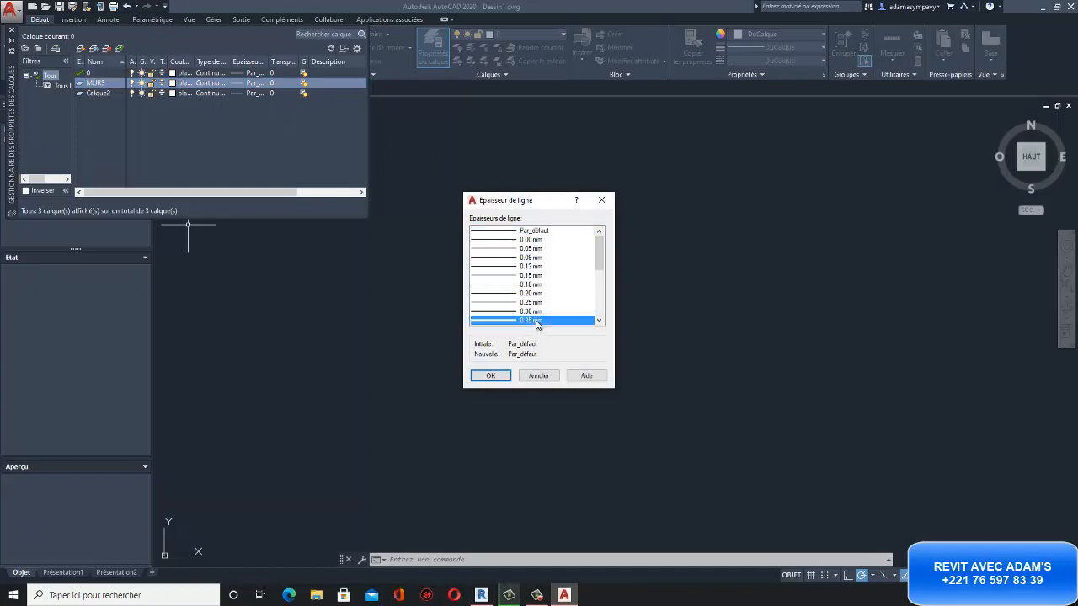
left_click(492, 377)
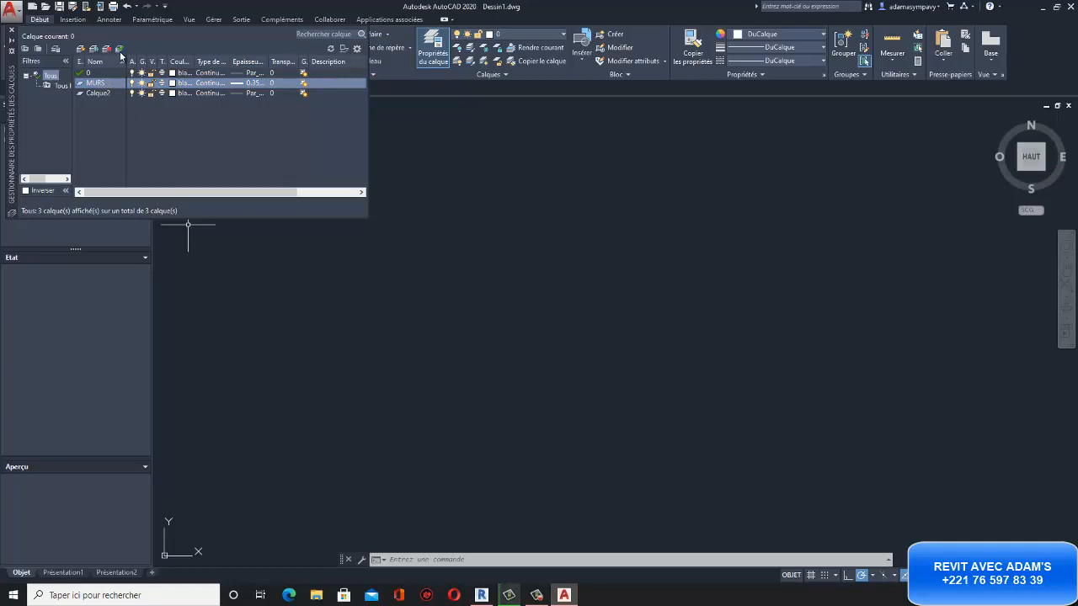
left_click(119, 49)
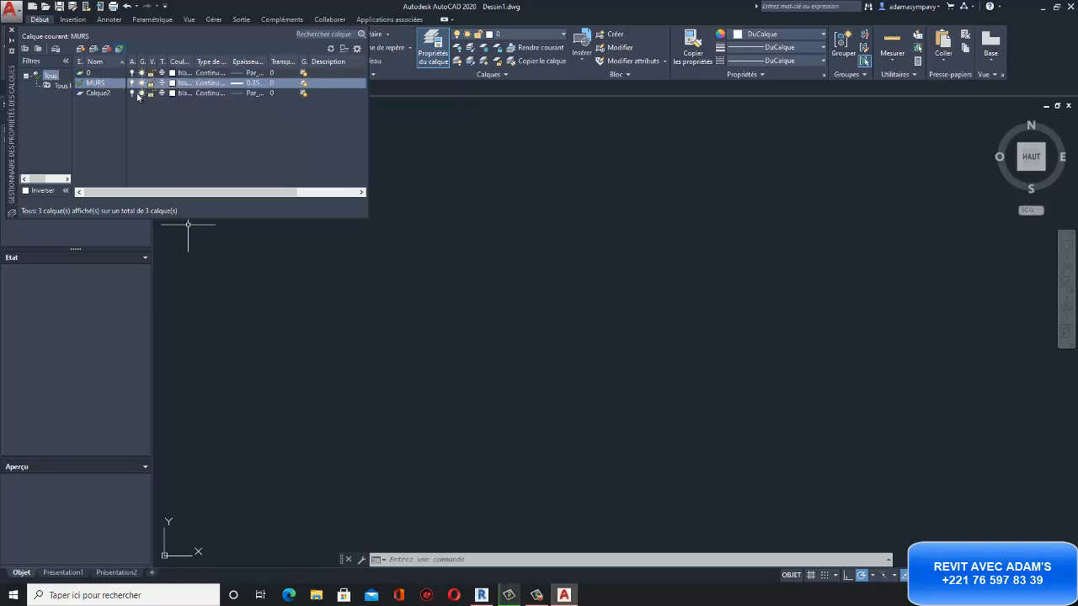
left_click(12, 31)
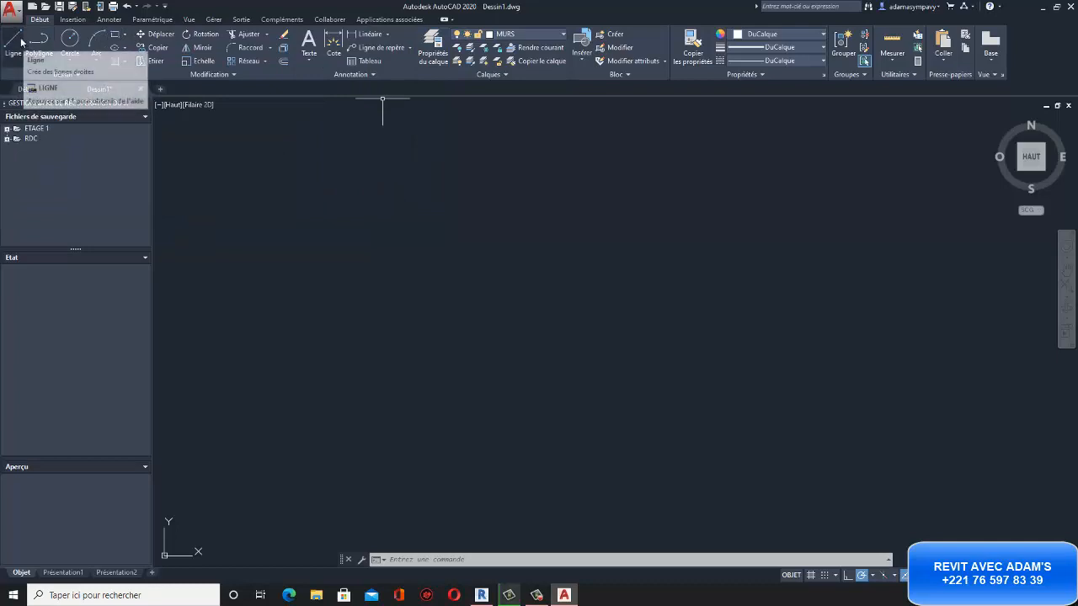
Draw a horizontal line 6 m long with ortho mode on as the top outer edge of the walls.
left_click(15, 44)
scroll(525, 248, "down", 4)
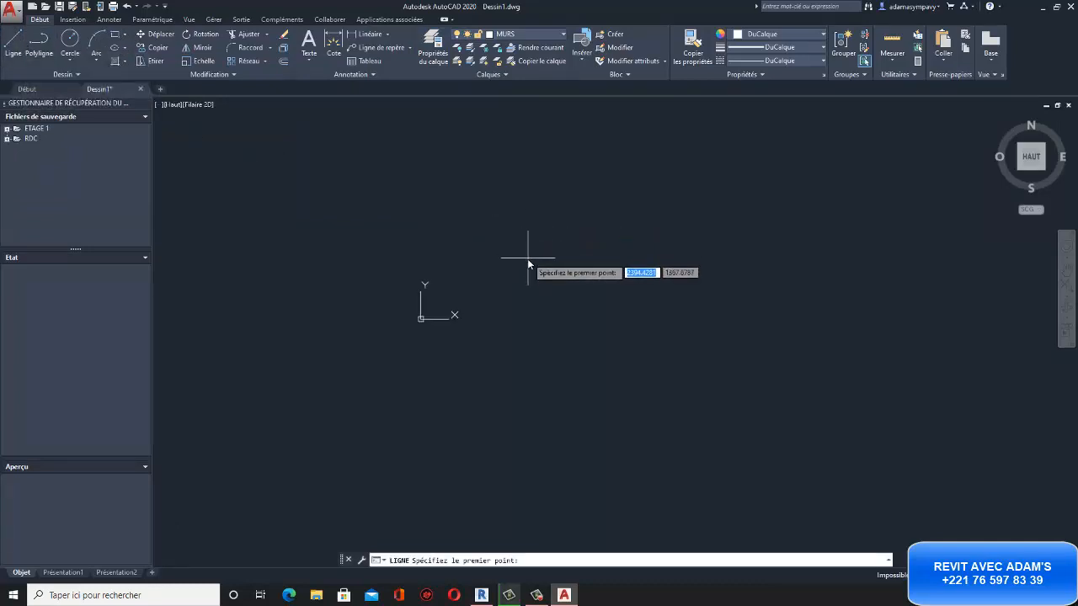
left_click(557, 220)
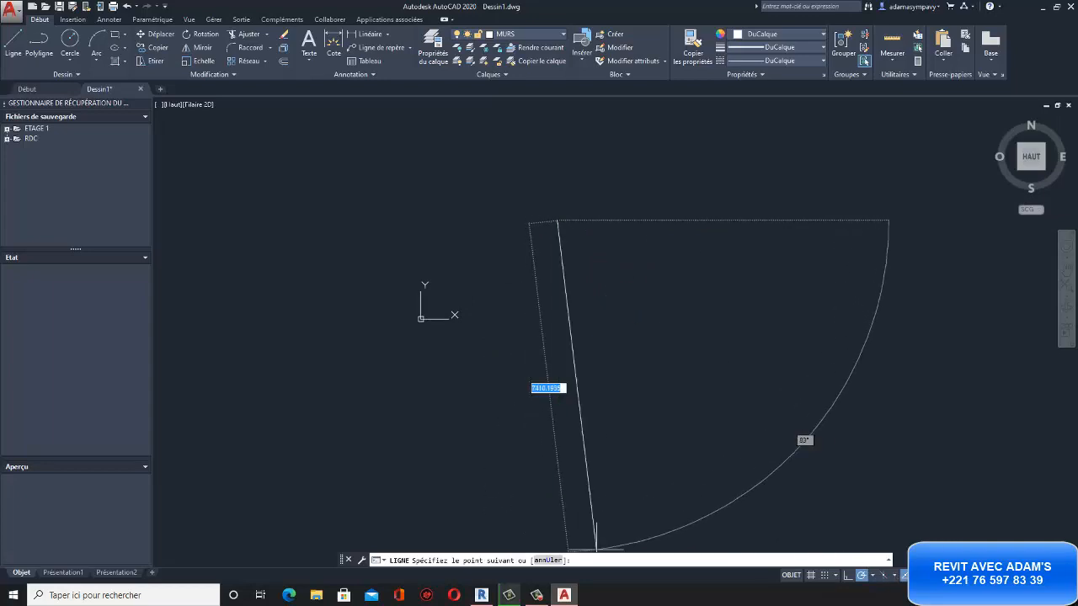
left_click(846, 575)
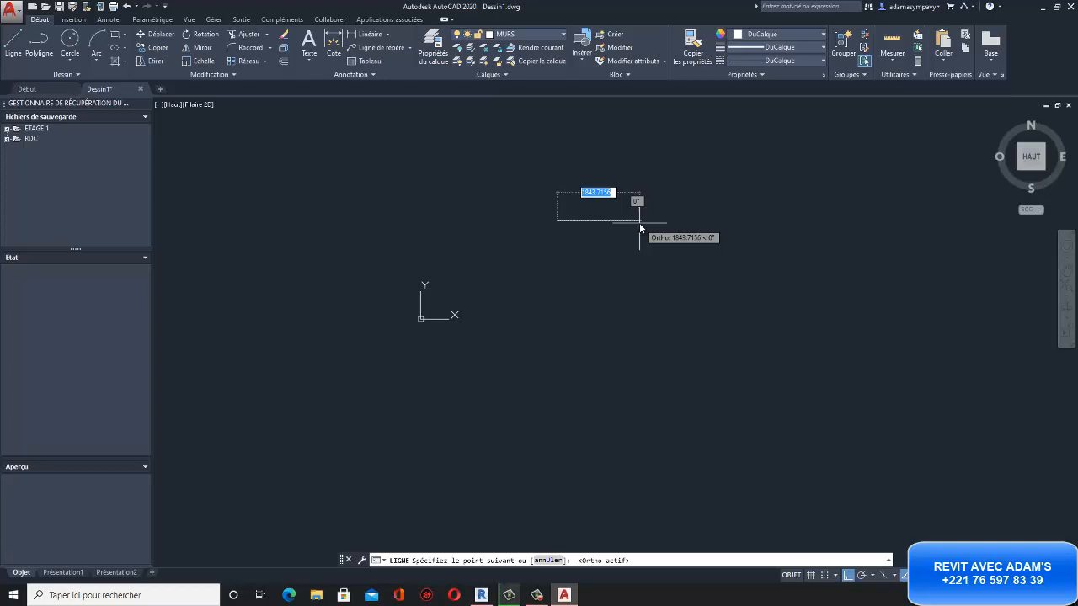
type("6")
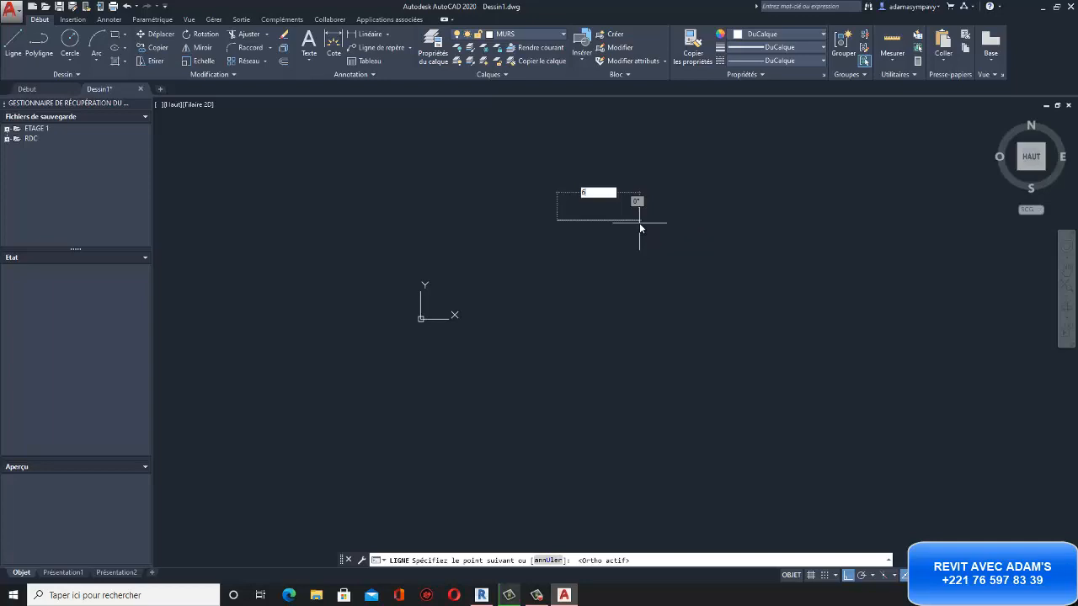
key("Return")
key("Return")
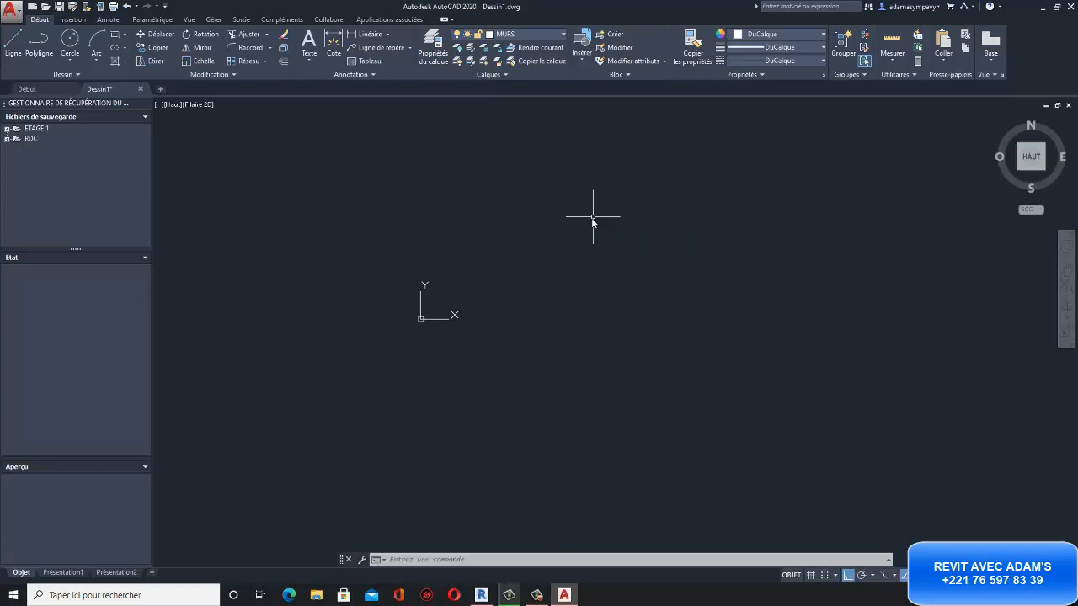
Complete the rectangle from the top line's left end with a 3 m left side, a 6 m bottom side and a closing right side.
scroll(552, 222, "up", 5)
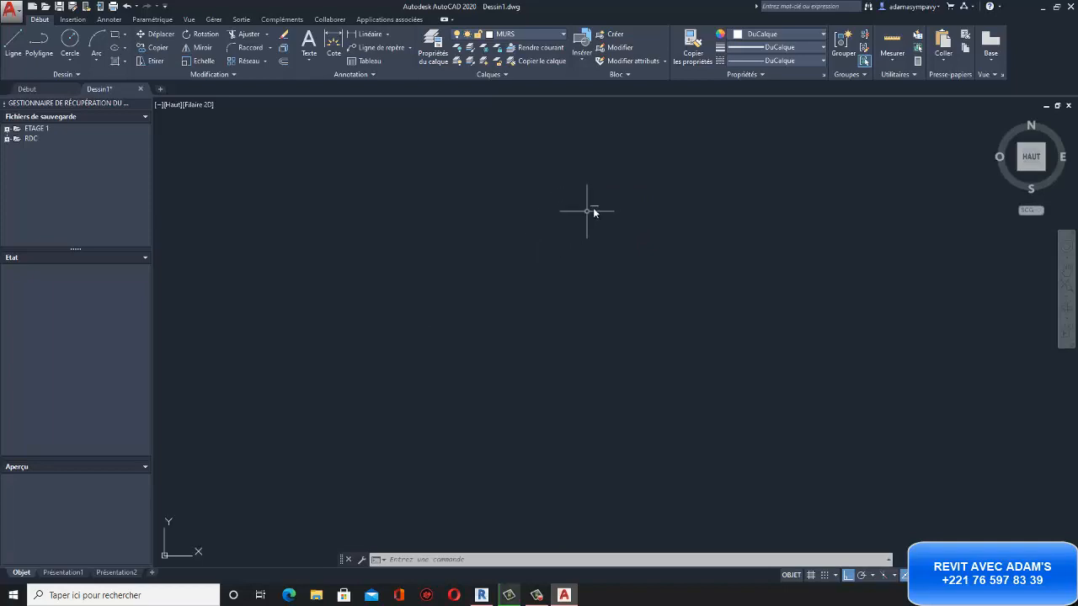
scroll(595, 206, "up", 5)
scroll(596, 206, "up", 5)
scroll(485, 228, "up", 5)
scroll(533, 237, "down", 5)
middle_click_drag(536, 242, 576, 230)
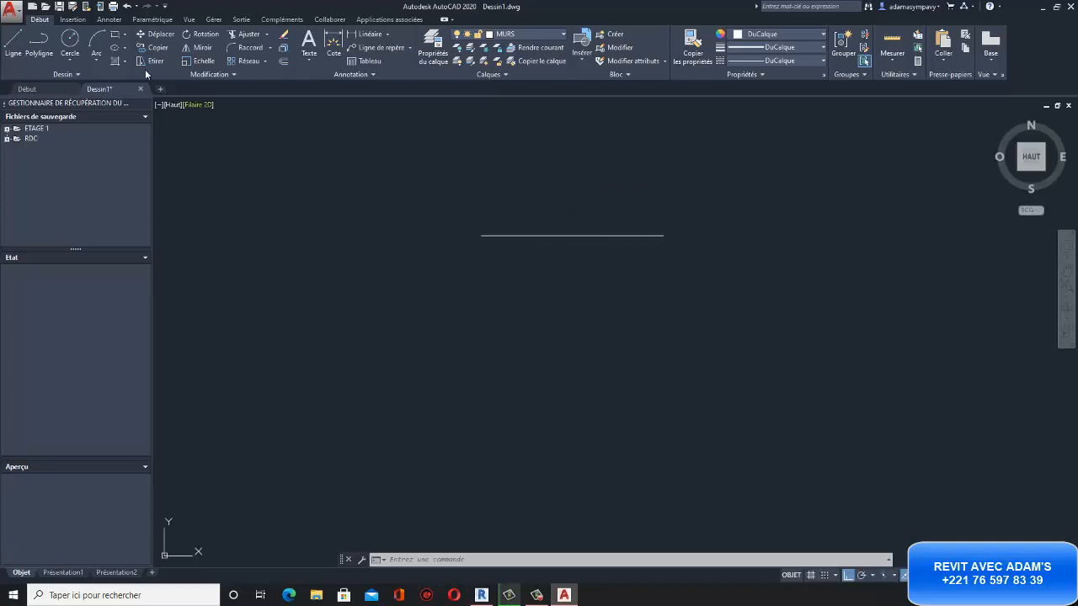
left_click(13, 43)
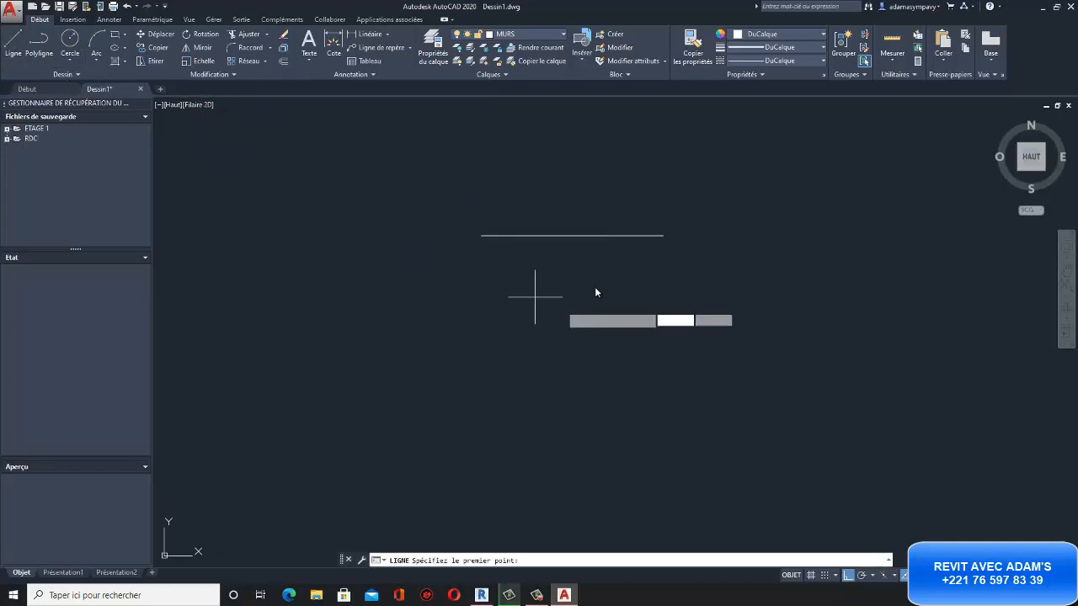
left_click(481, 235)
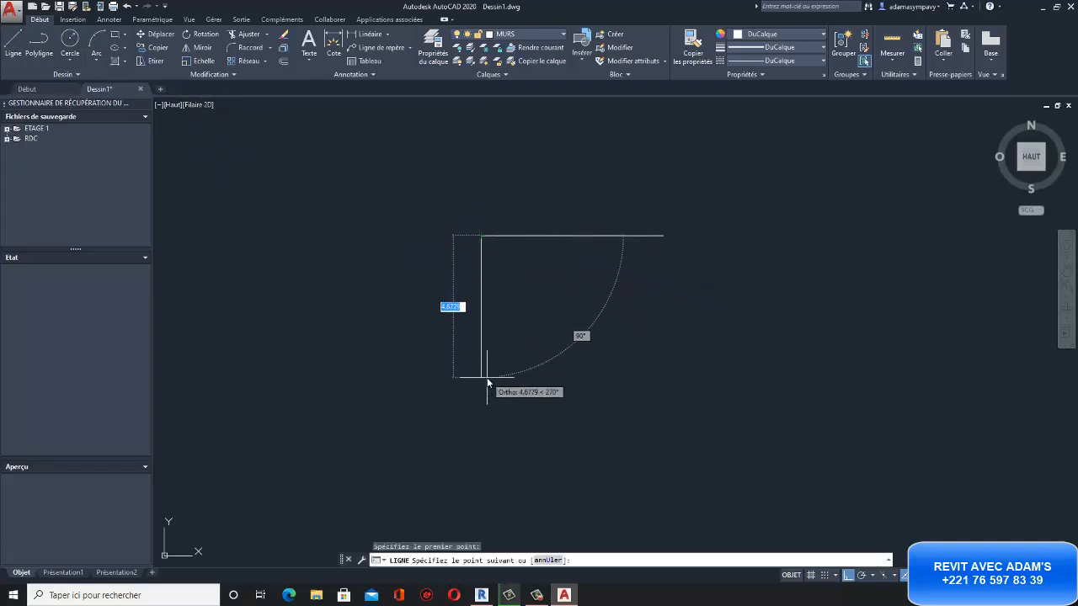
type("3")
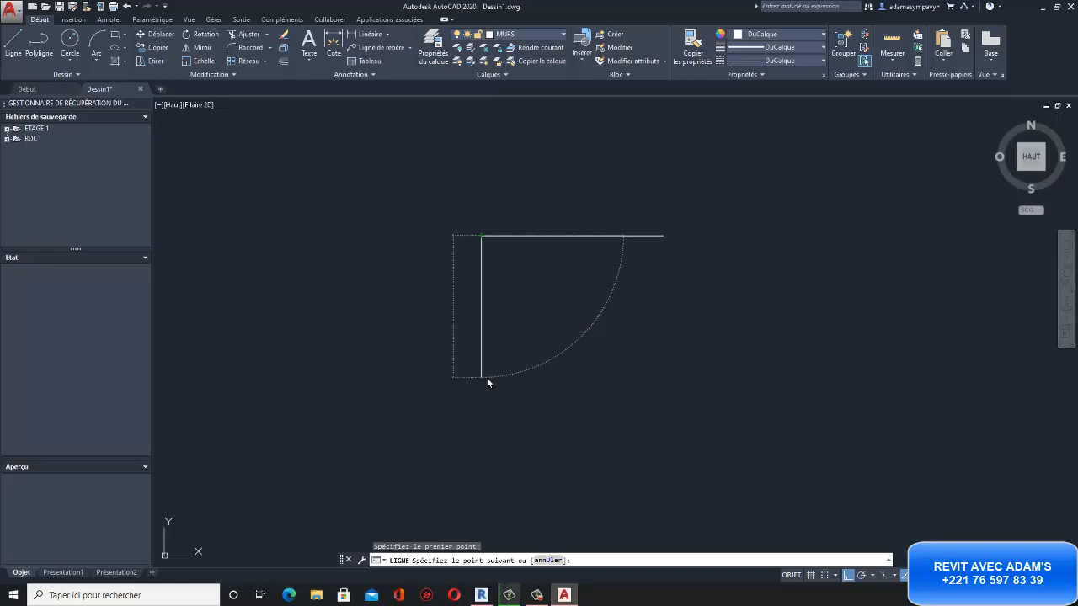
key("Return")
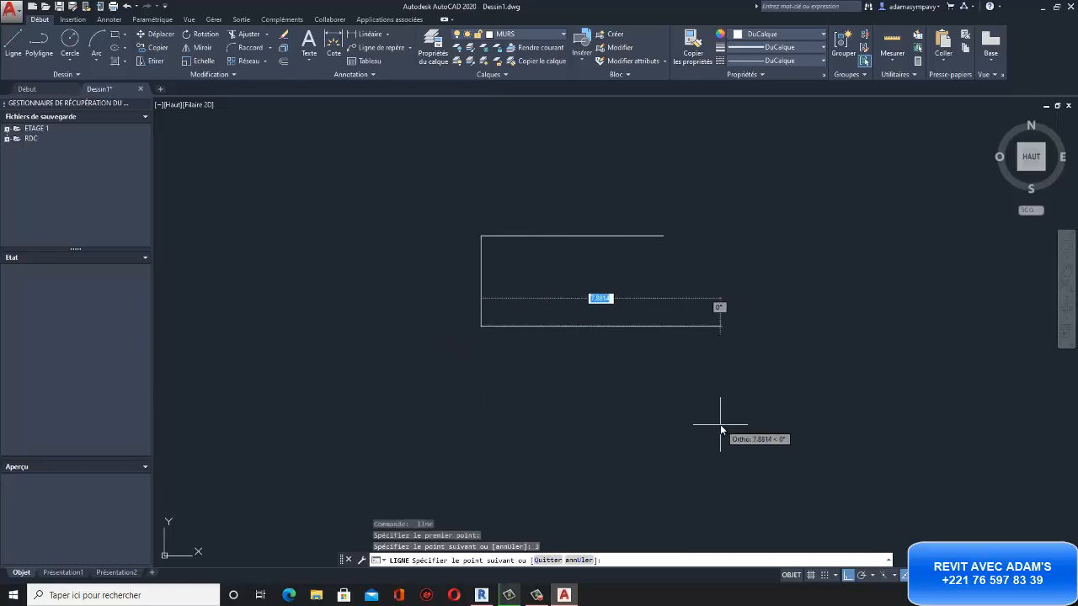
type("6")
key("Return")
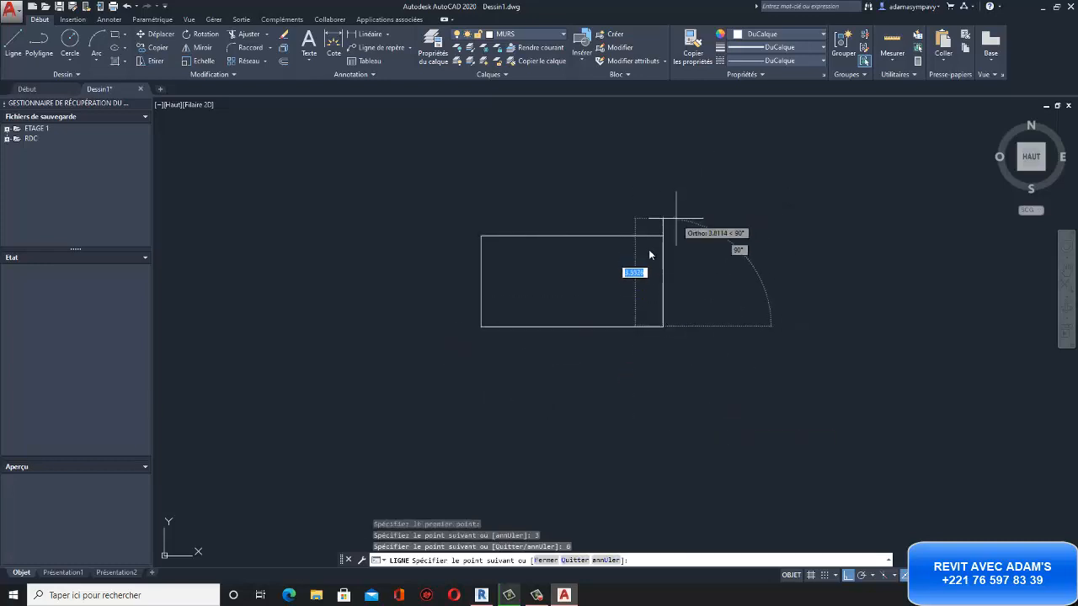
key("Escape")
Offset all four sides of the rectangle inward by 0.15 m to give the walls their thickness.
scroll(556, 246, "up", 4)
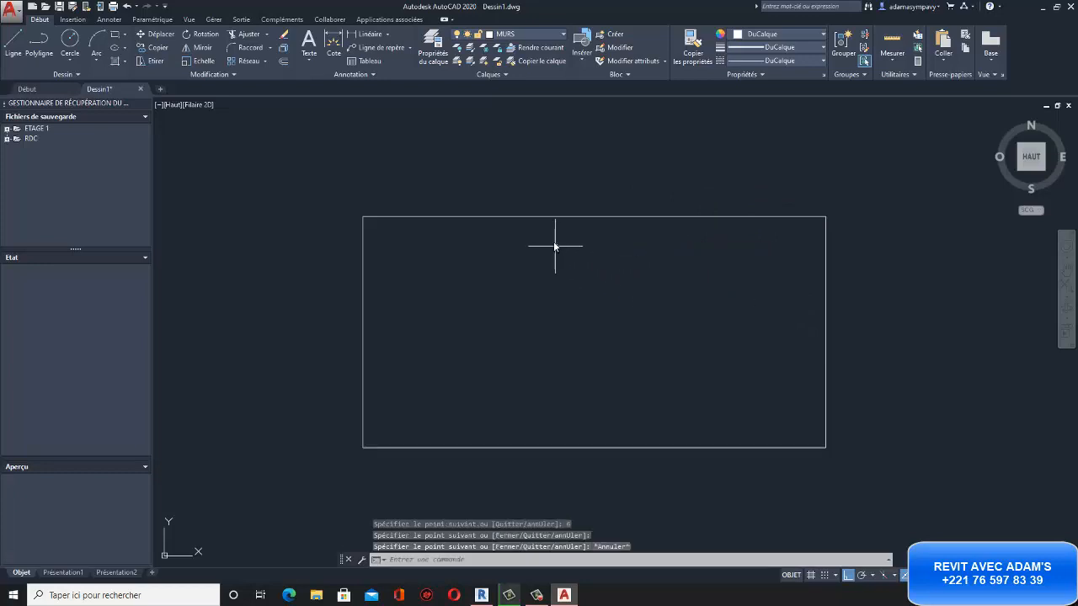
scroll(556, 245, "down", 4)
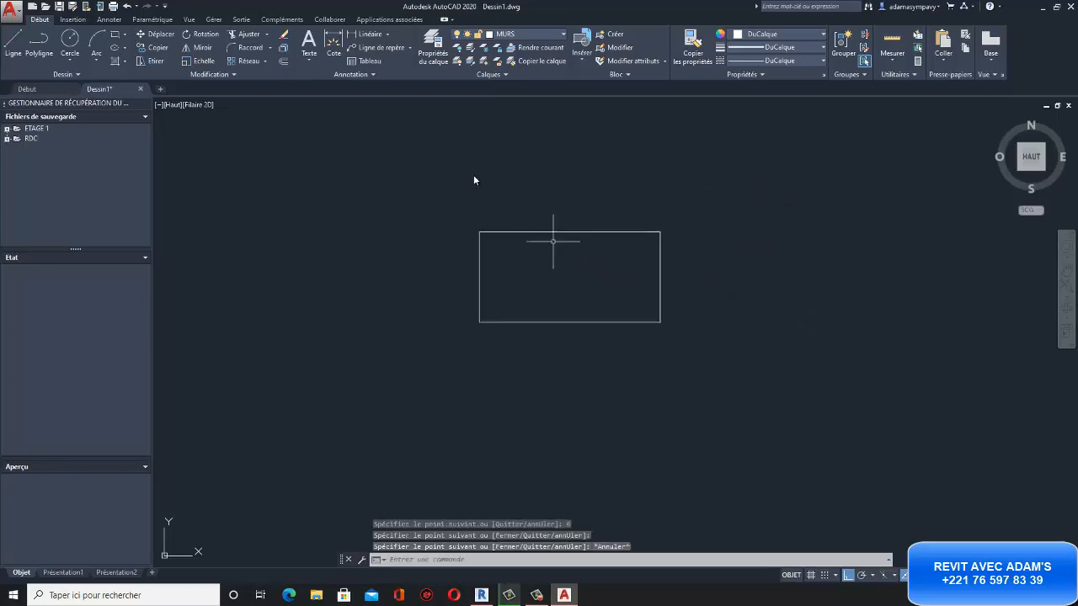
left_click(285, 62)
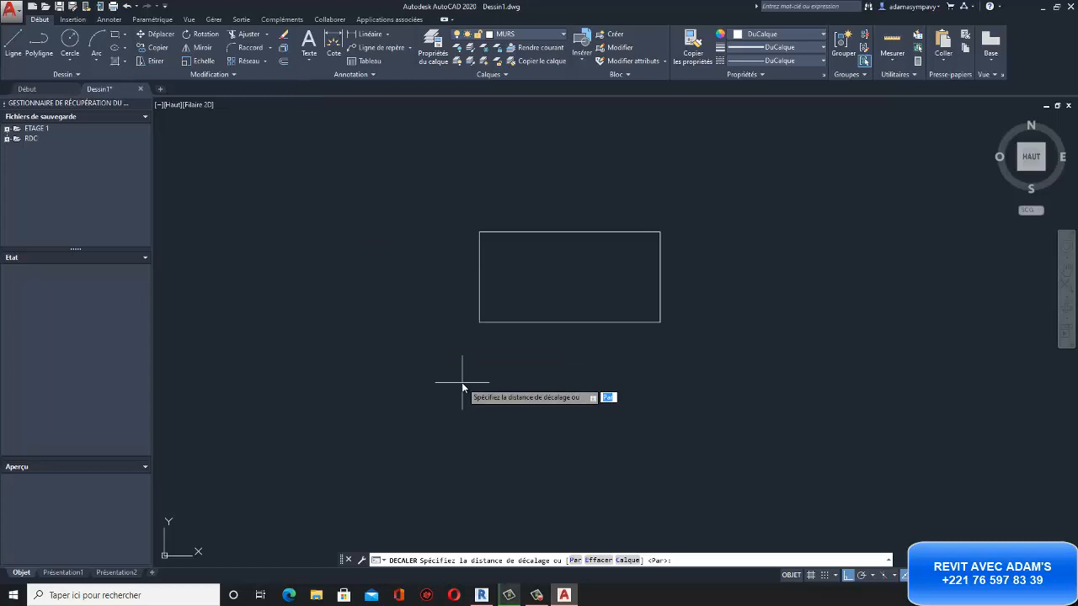
key("Return")
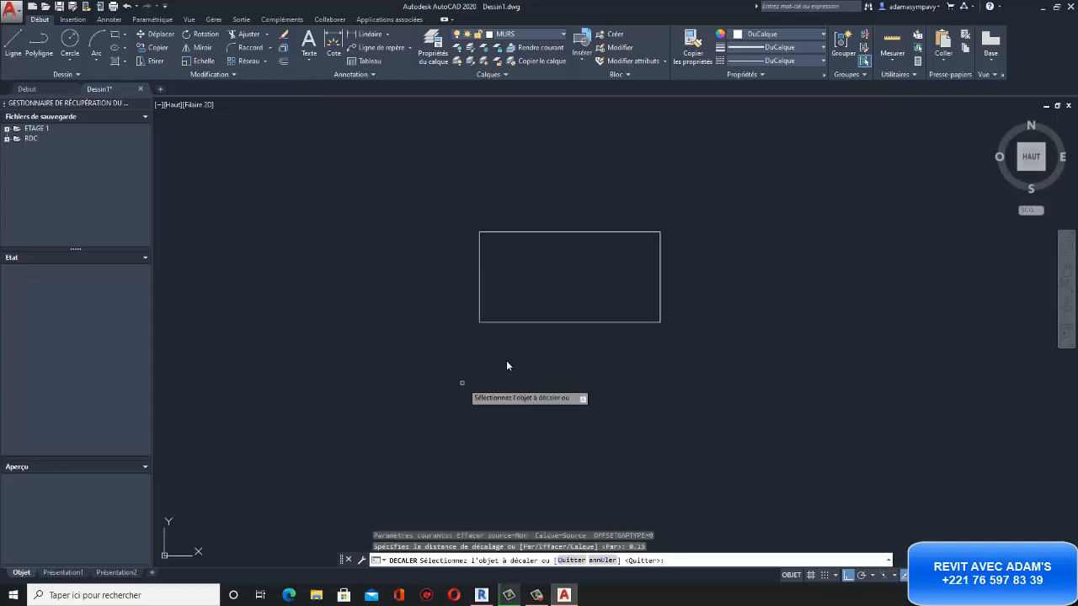
left_click(568, 236)
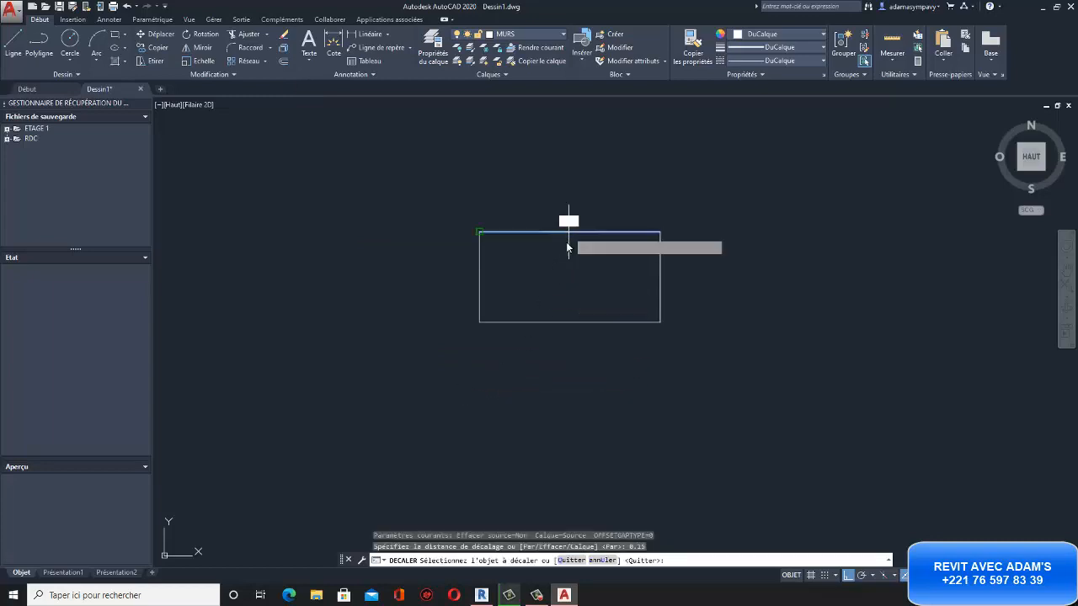
left_click(562, 267)
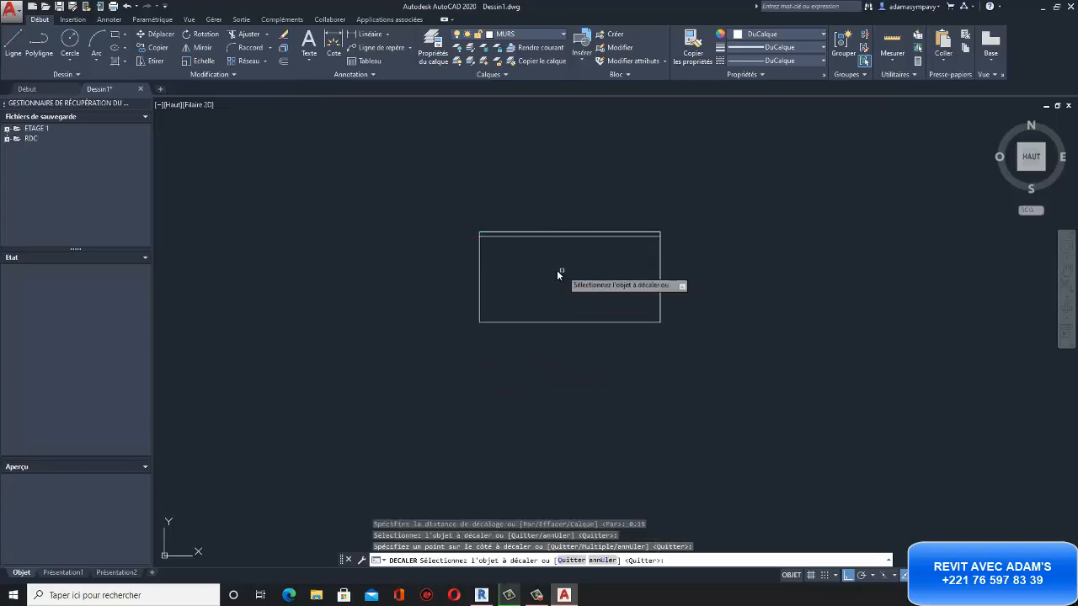
left_click(480, 259)
left_click(504, 268)
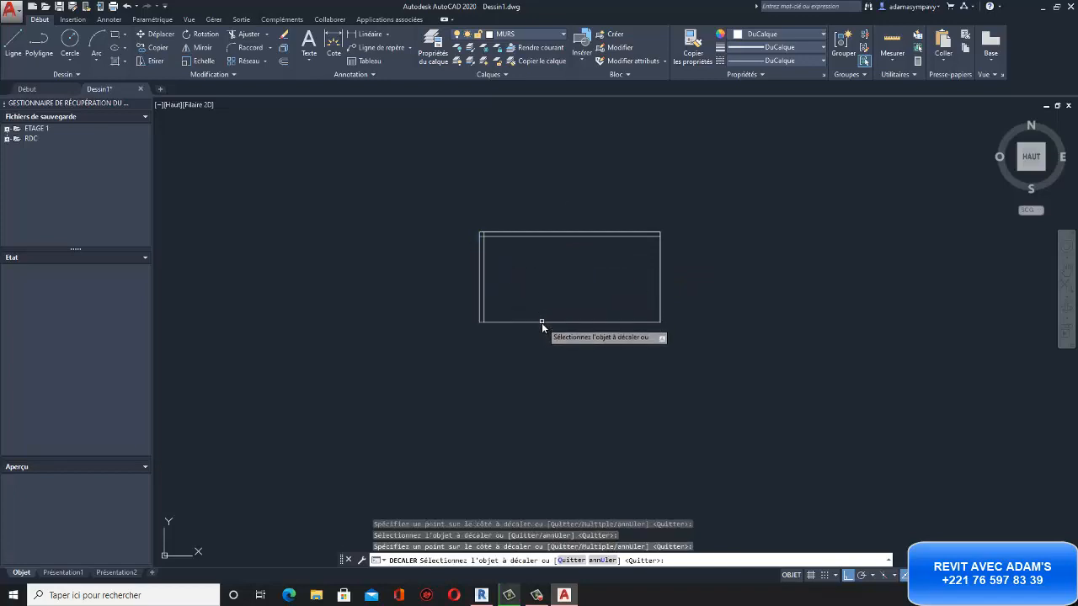
left_click(542, 322)
left_click(556, 299)
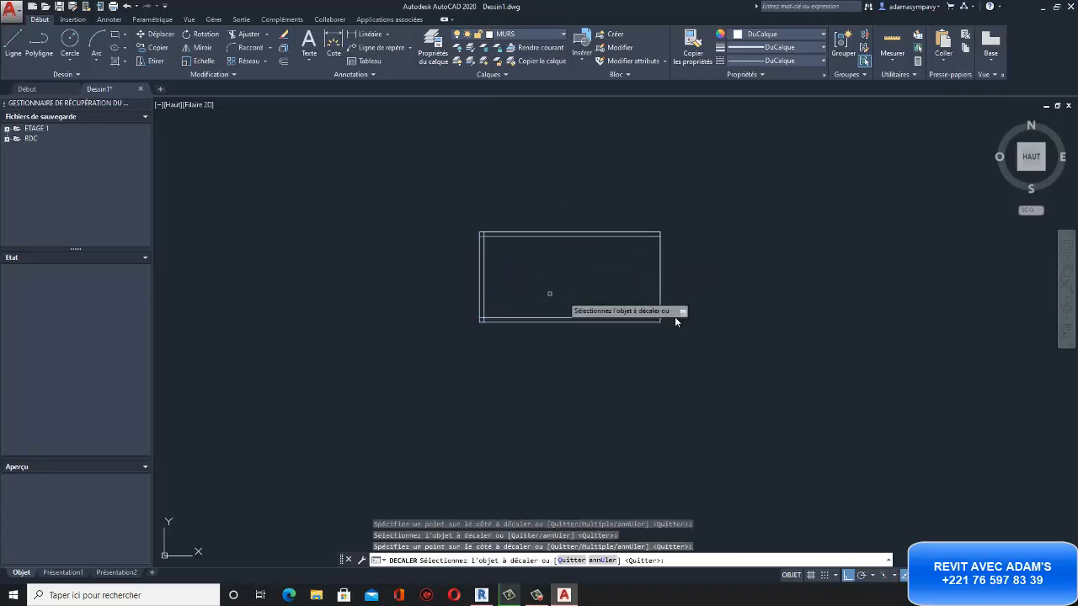
left_click(661, 275)
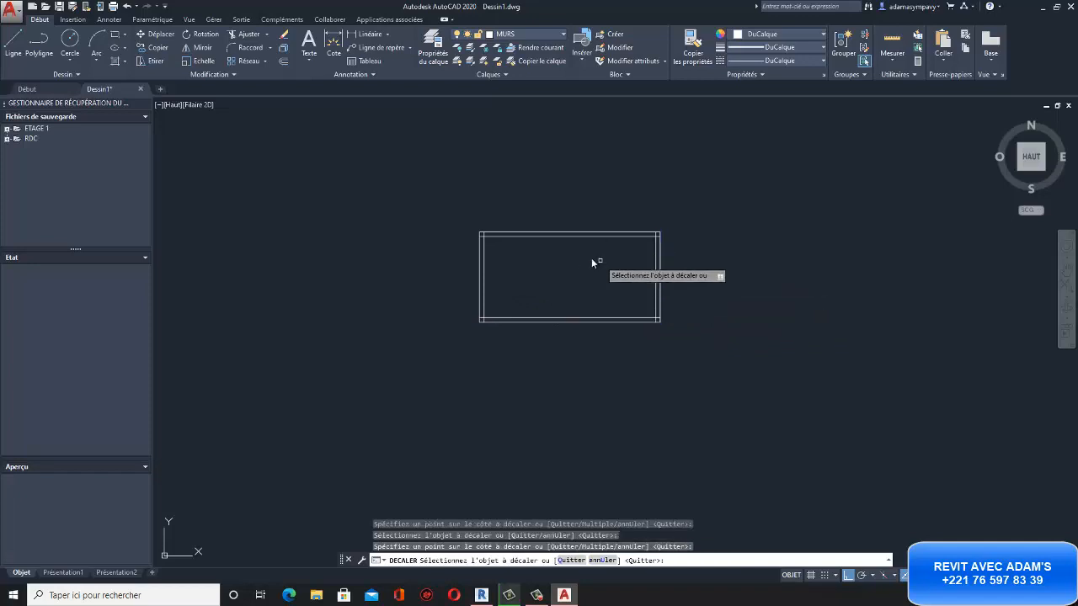
left_click(592, 260)
key("Escape")
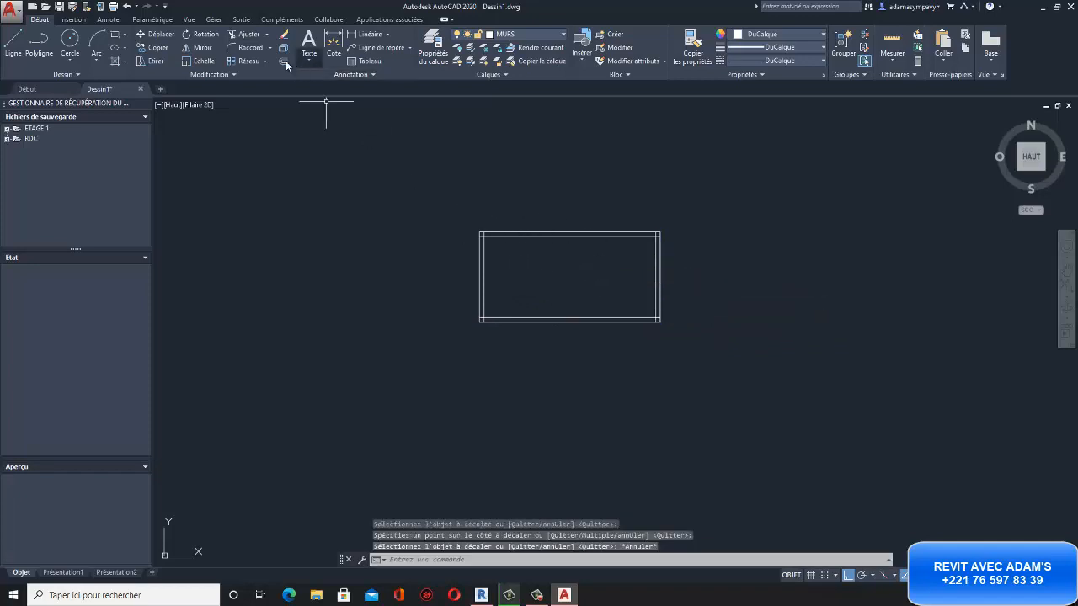
Start a new line and enable the Milieu, Centre géométrique, Noeud and Quadrant object snaps.
left_click(13, 42)
scroll(577, 233, "up", 4)
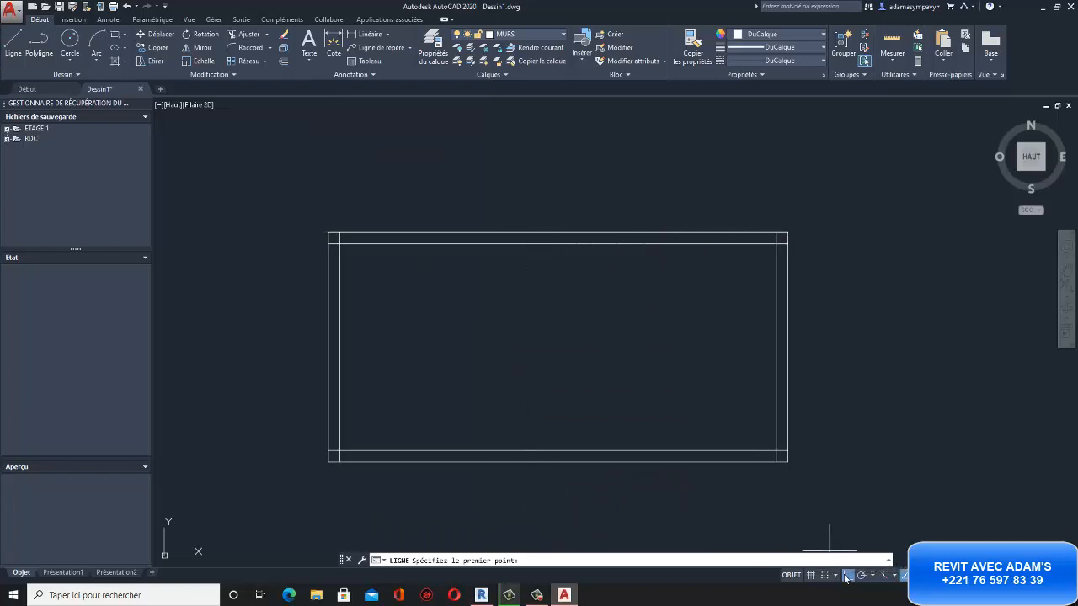
left_click(913, 575)
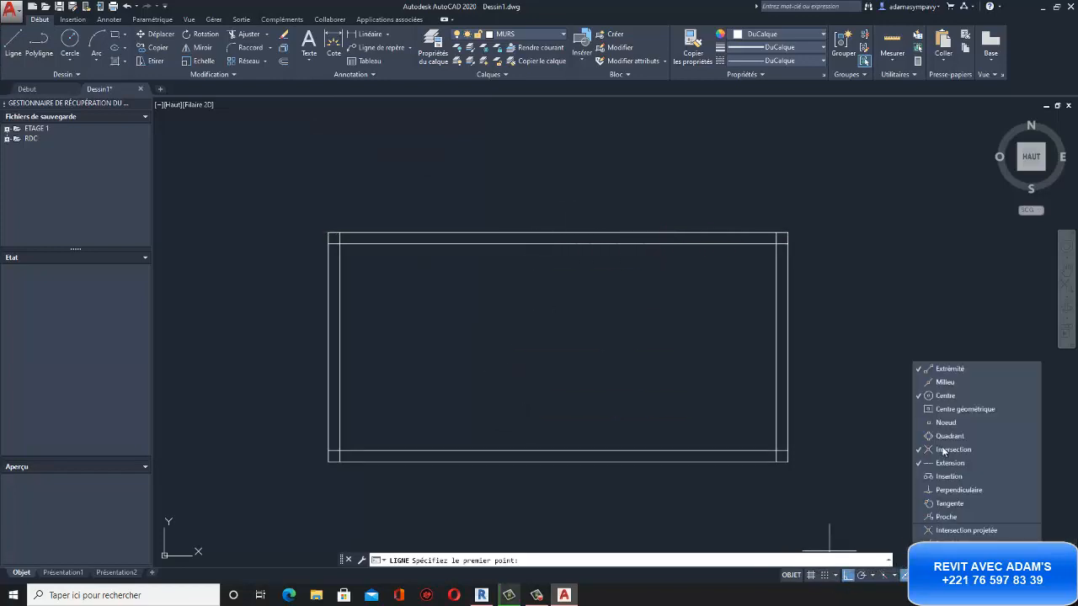
left_click(943, 395)
left_click(943, 410)
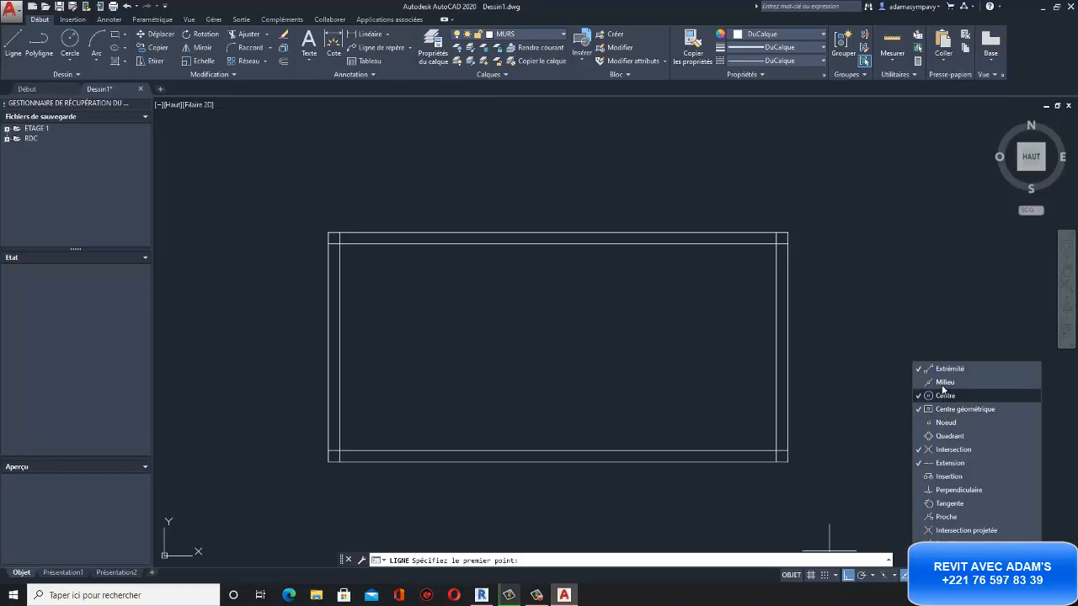
left_click(942, 382)
left_click(943, 436)
left_click(943, 423)
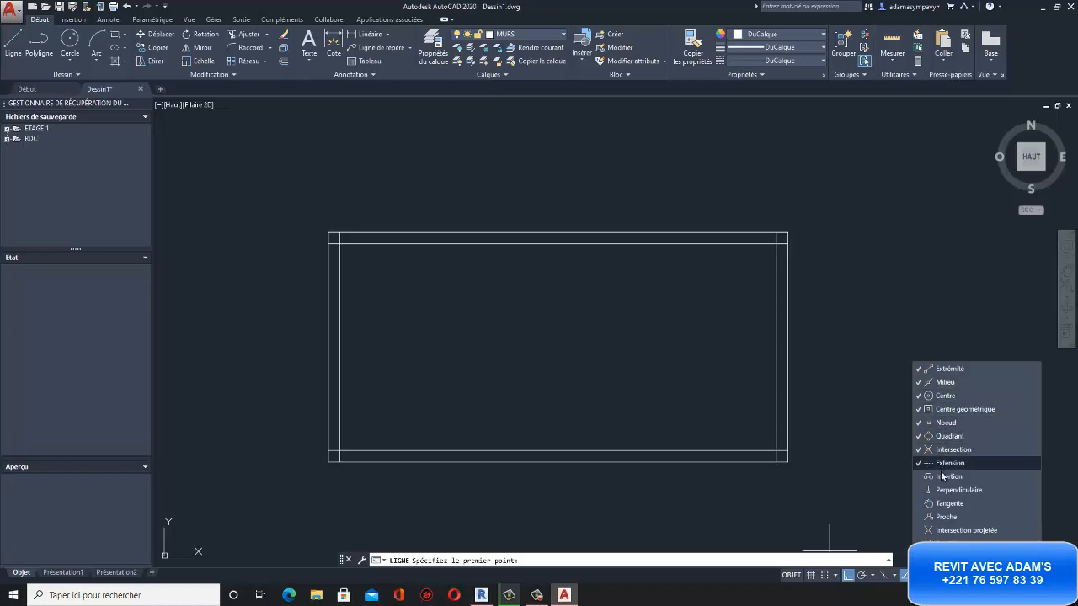
left_click(851, 492)
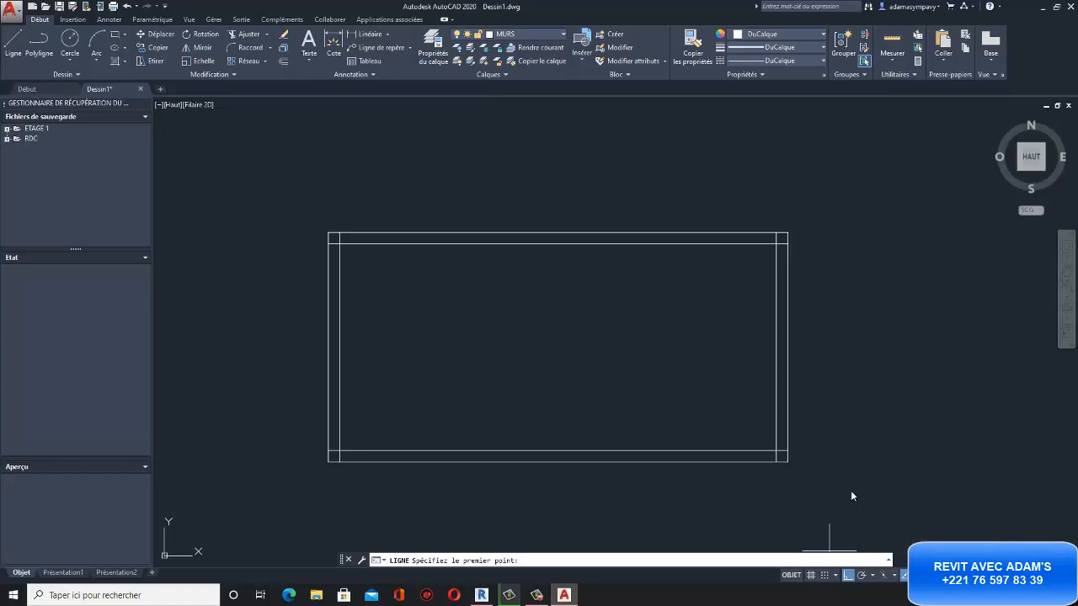
Draw a vertical dividing line from the midpoint of the bottom outer edge to the midpoint of the top outer edge.
left_click(557, 462)
left_click(564, 233)
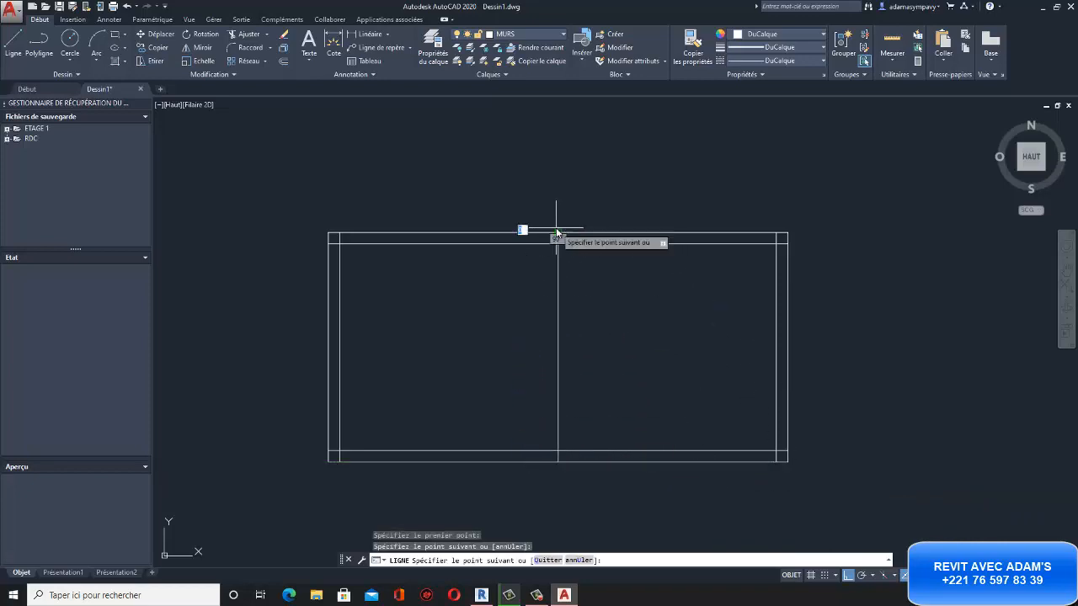
key("Escape")
Offset the central dividing line 0.15 m to the left to form the partition wall.
left_click(283, 61)
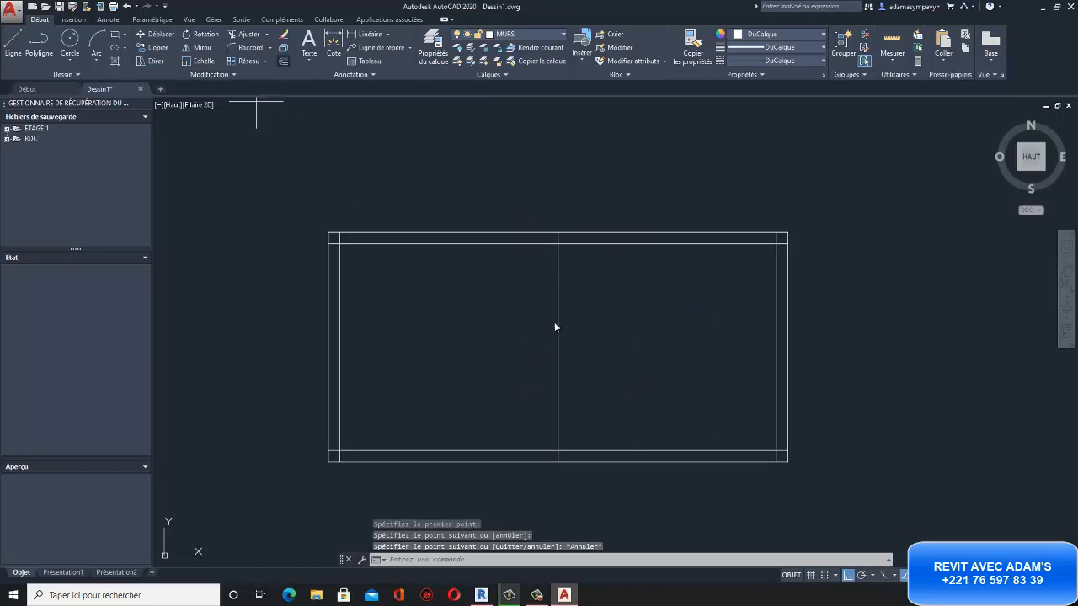
key("Return")
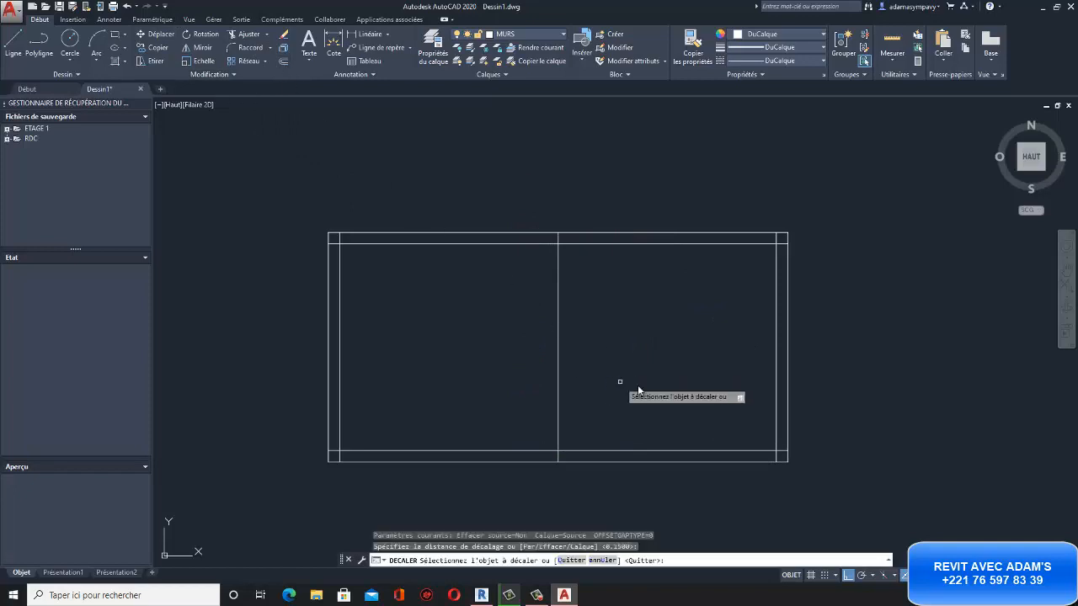
left_click(558, 349)
left_click(463, 322)
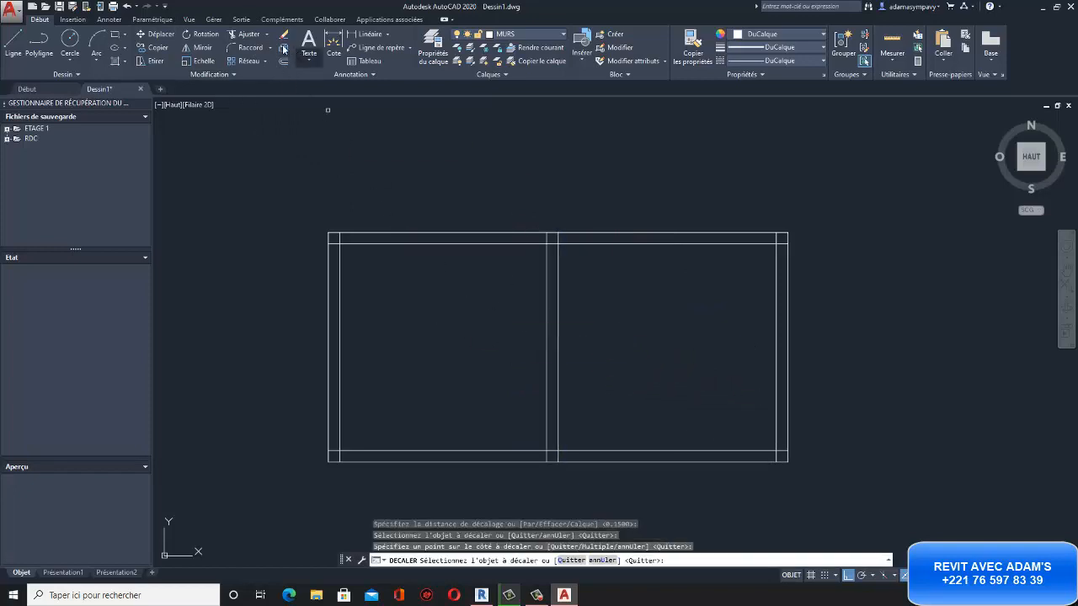
Trim the overlapping inner wall lines at the top-left corner, using all objects as cutting edges.
left_click(242, 34)
key("Return")
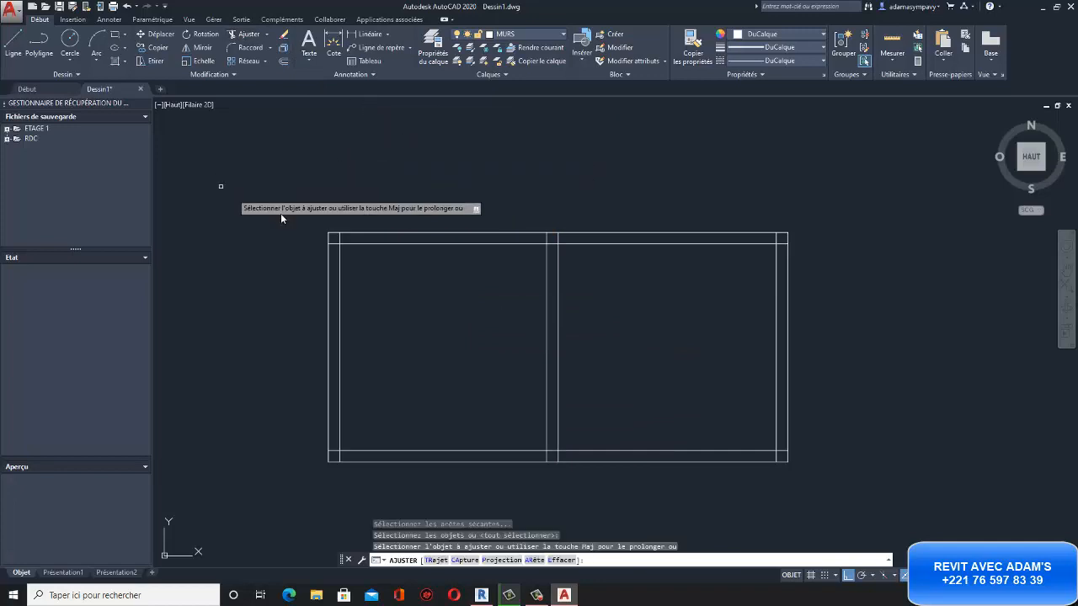
scroll(332, 250, "up", 8)
left_click(330, 186)
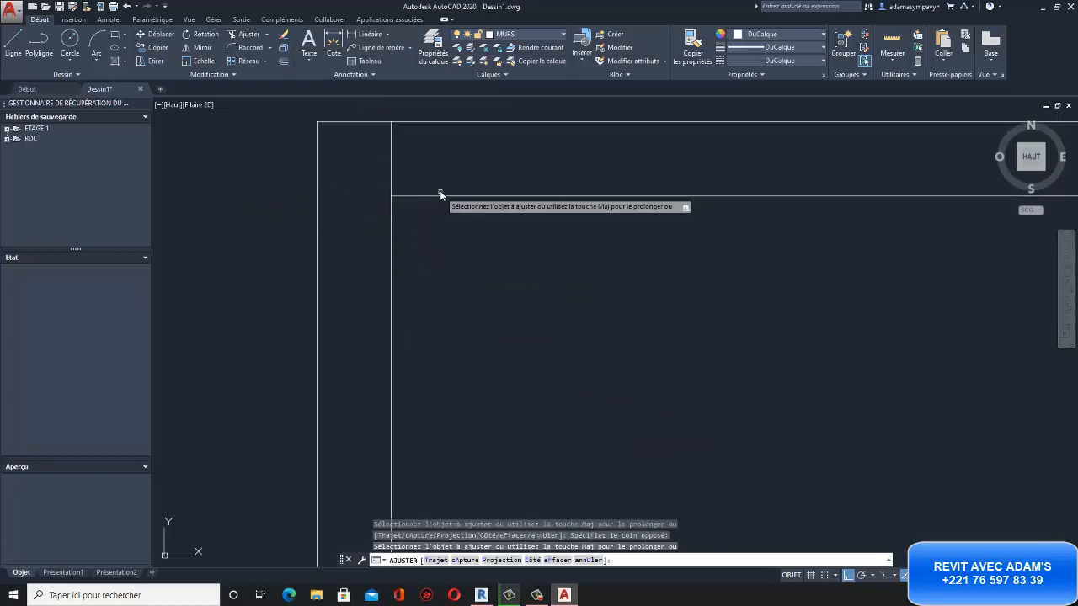
left_click(447, 150)
left_click(368, 149)
scroll(331, 185, "down", 7)
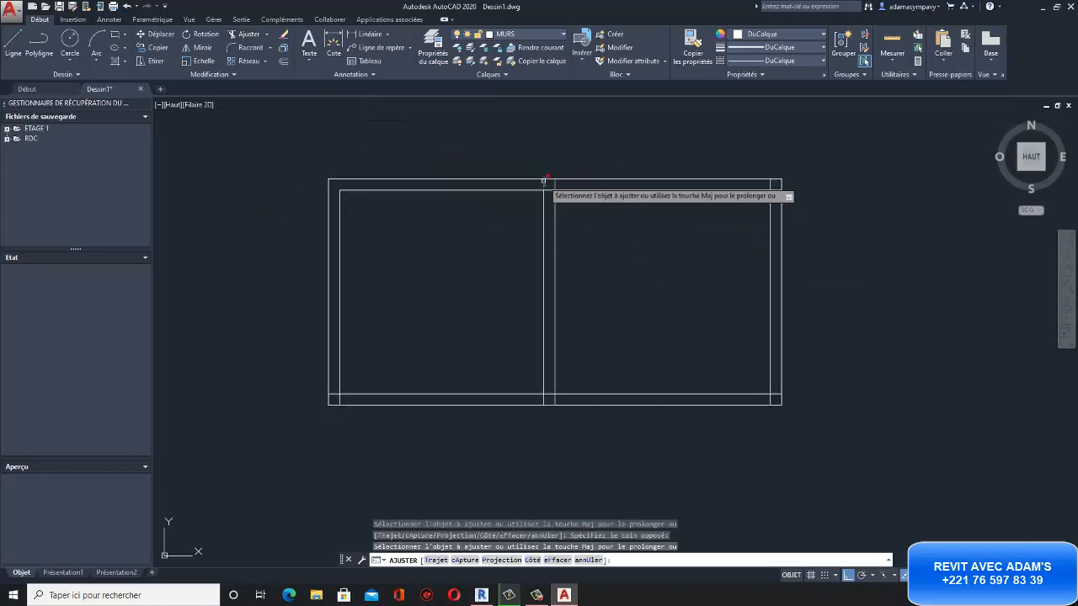
Trim the inner wall line and the partition line ends at the junction between the partition and the top wall.
scroll(545, 181, "up", 6)
left_click(582, 284)
left_click(563, 233)
left_click(648, 227)
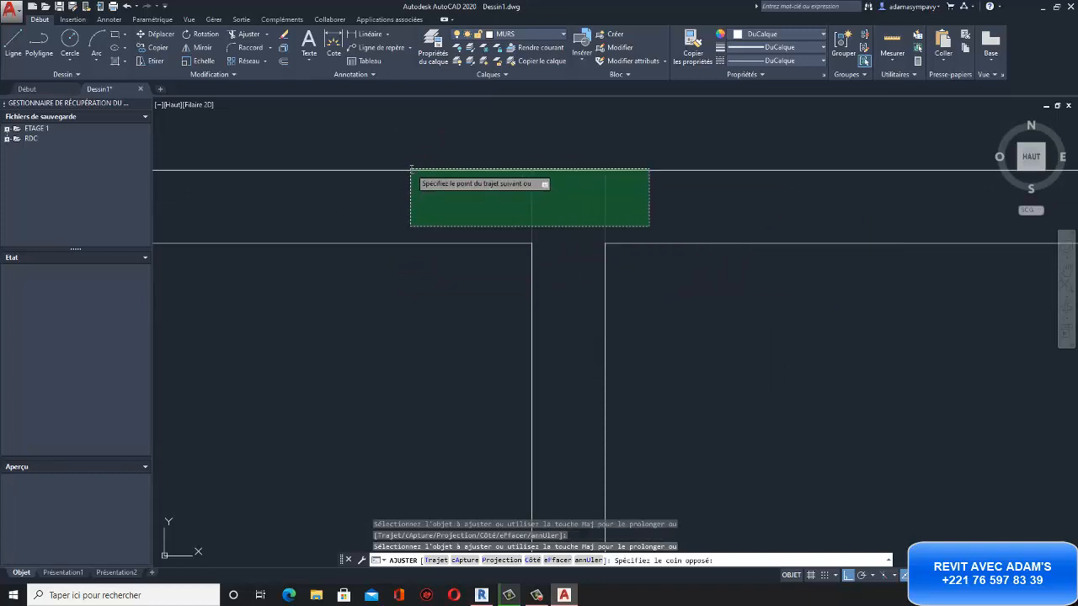
left_click(410, 170)
Trim the overlapping inner wall line ends at the plan's top-right corner.
scroll(421, 219, "down", 6)
scroll(579, 221, "up", 6)
left_click(579, 222)
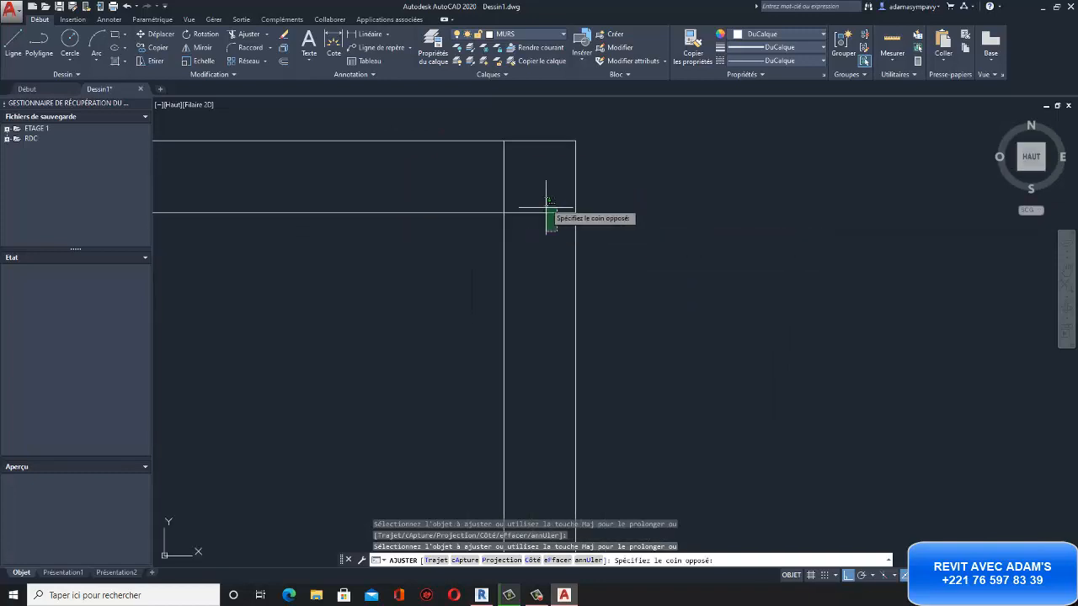
left_click(503, 160)
Trim the overlapping inner wall line ends at the plan's bottom-right corner.
scroll(575, 231, "down", 3)
scroll(589, 346, "up", 4)
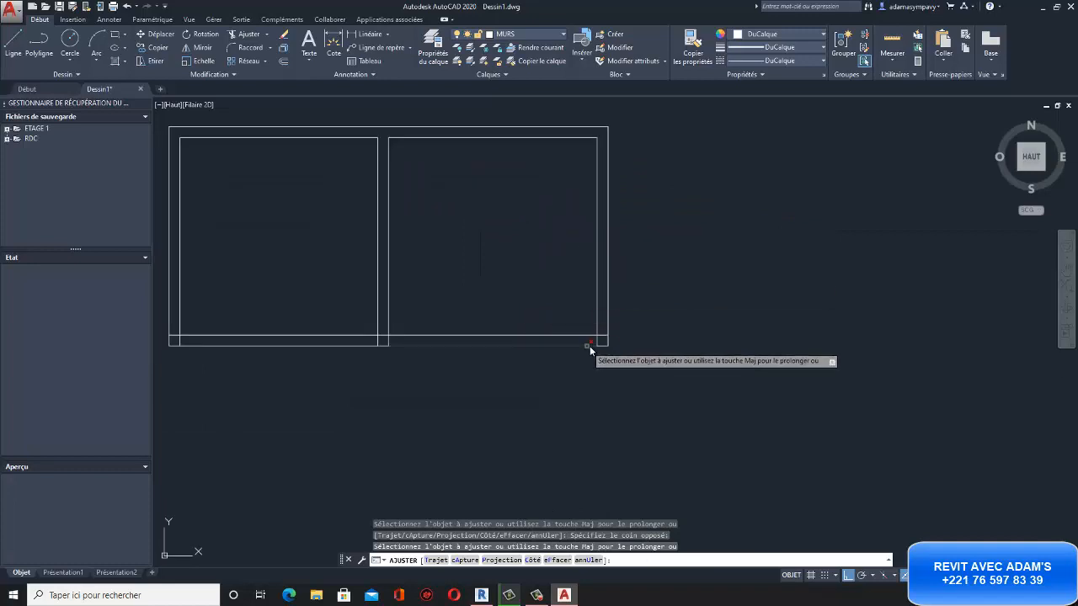
left_click(630, 327)
left_click(594, 313)
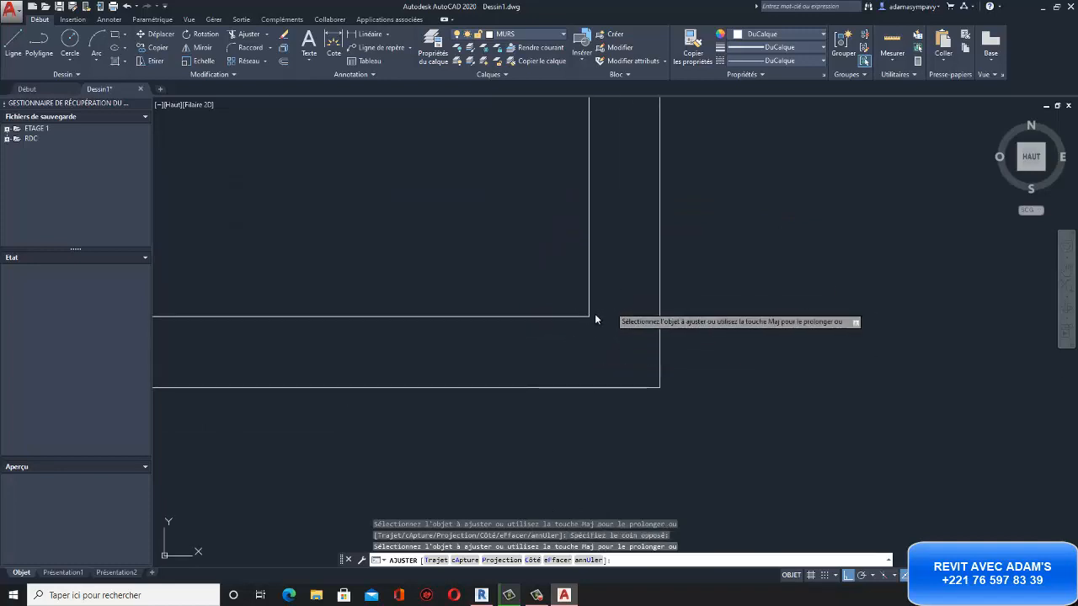
Trim the partition line ends and the inner wall segment between them at the bottom wall junction.
scroll(840, 342, "down", 4)
scroll(752, 367, "up", 2)
scroll(681, 378, "up", 5)
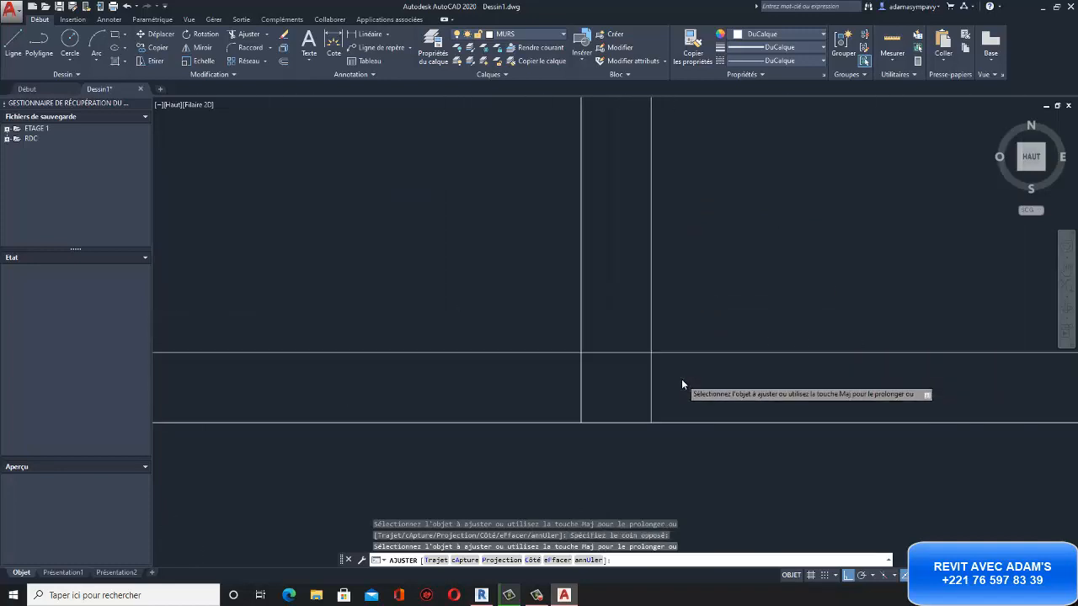
left_click(681, 391)
left_click(541, 374)
left_click(613, 371)
left_click(592, 323)
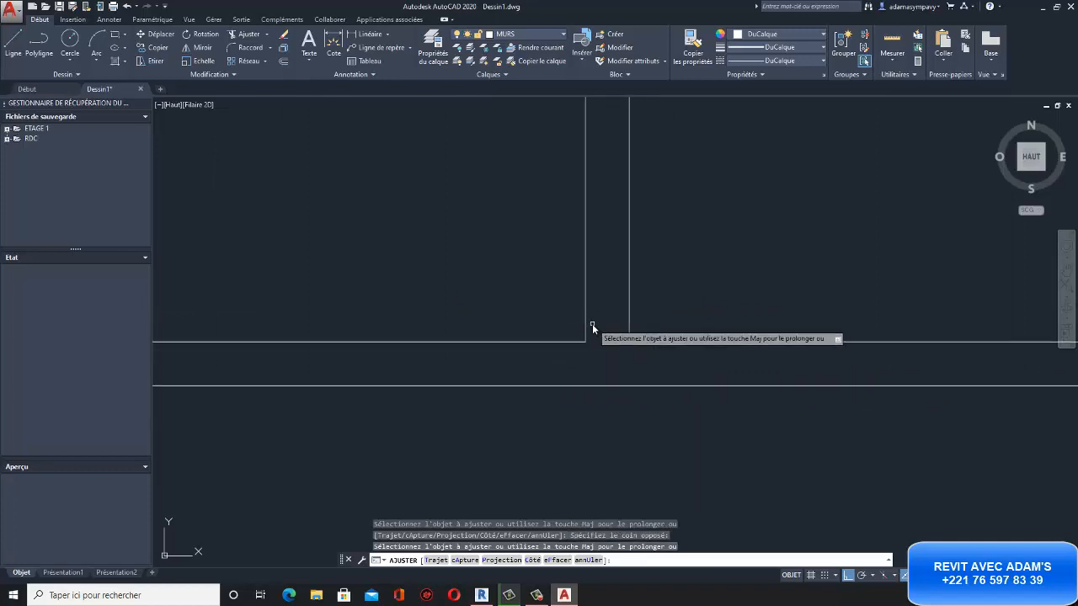
Trim the overlapping inner wall line ends at the plan's bottom-left corner and end the Trim command.
scroll(547, 307, "down", 4)
scroll(635, 314, "up", 3)
scroll(600, 332, "up", 5)
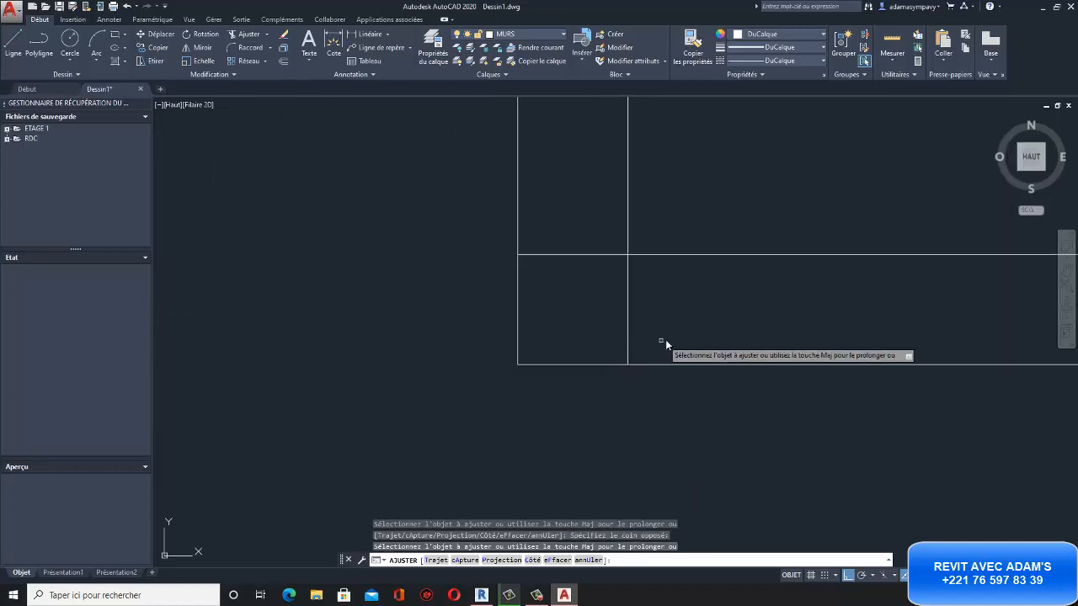
left_click(664, 340)
left_click(623, 322)
left_click(606, 310)
left_click(567, 219)
scroll(570, 263, "down", 3)
scroll(572, 262, "down", 4)
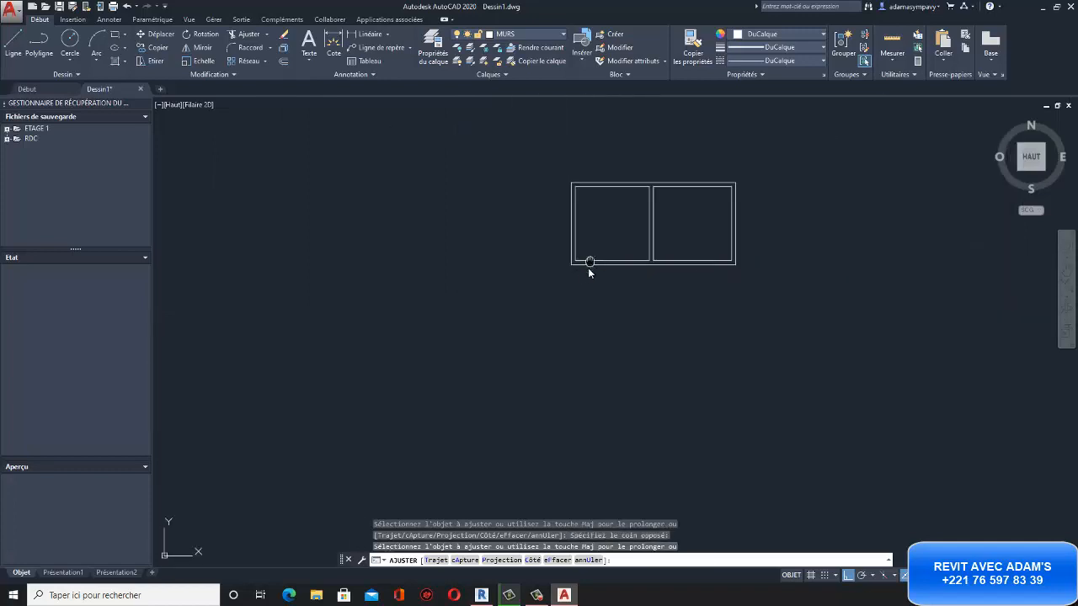
middle_click_drag(587, 264, 514, 284)
key("Escape")
left_click(725, 331)
left_click(427, 153)
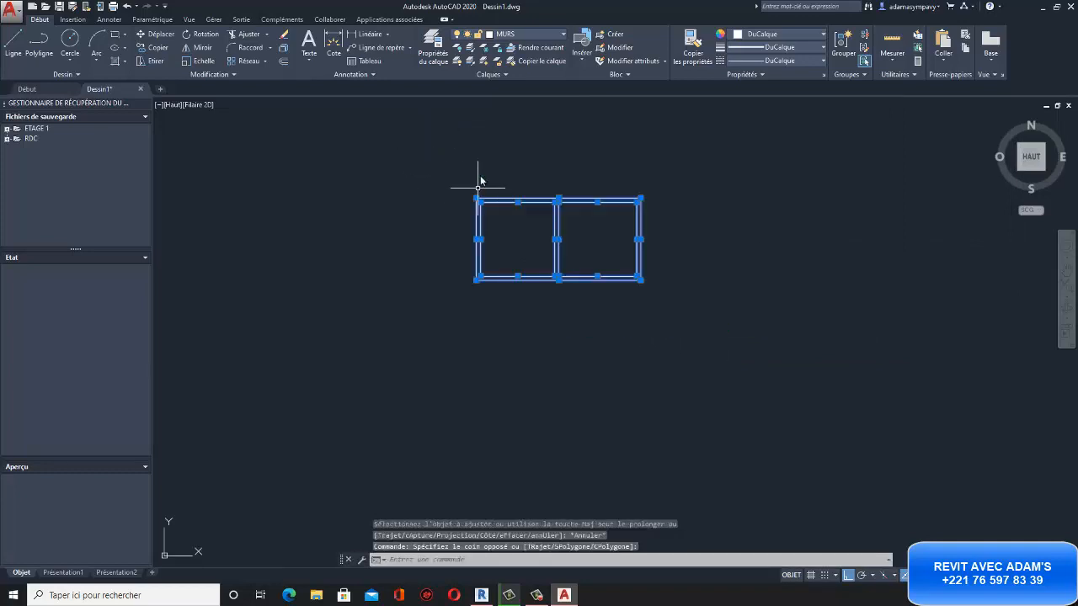
key("Escape")
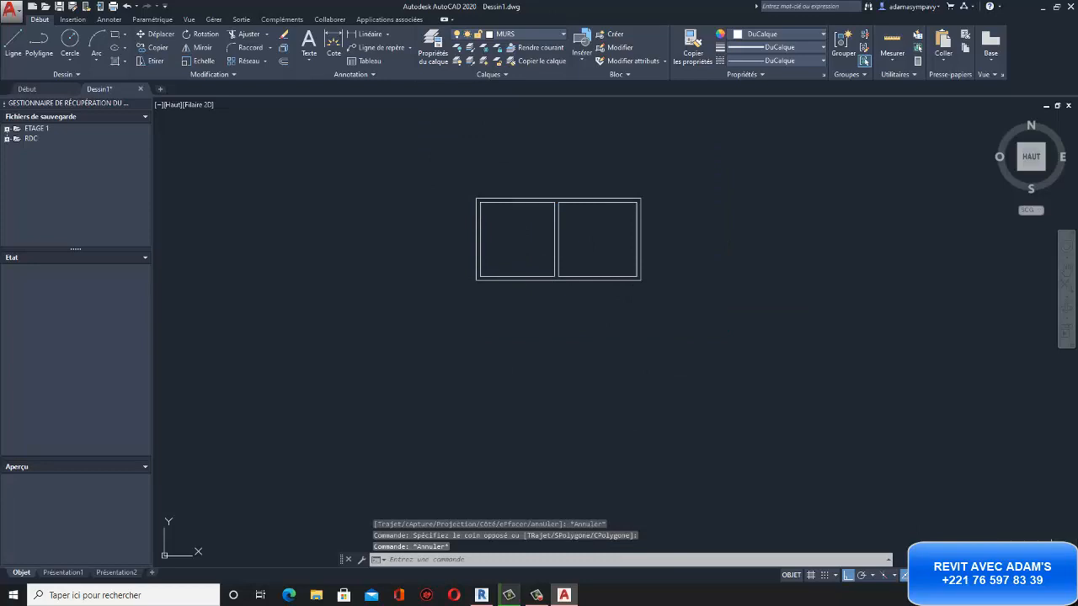
Add the Epaisseur de ligne toggle to the status bar and turn on the lineweight display.
left_click(1068, 575)
left_click(981, 294)
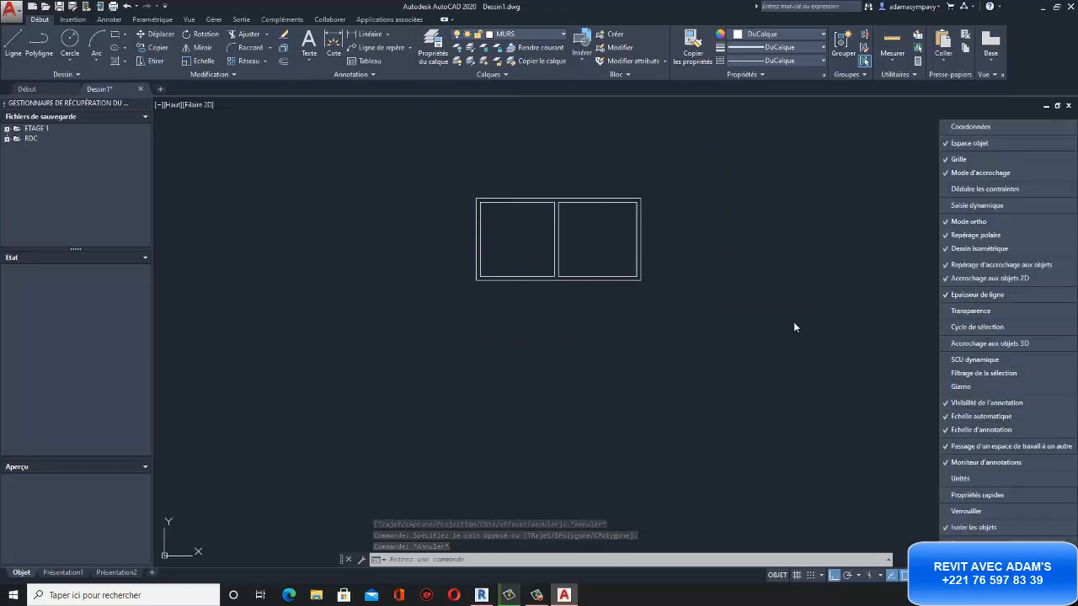
left_click(793, 327)
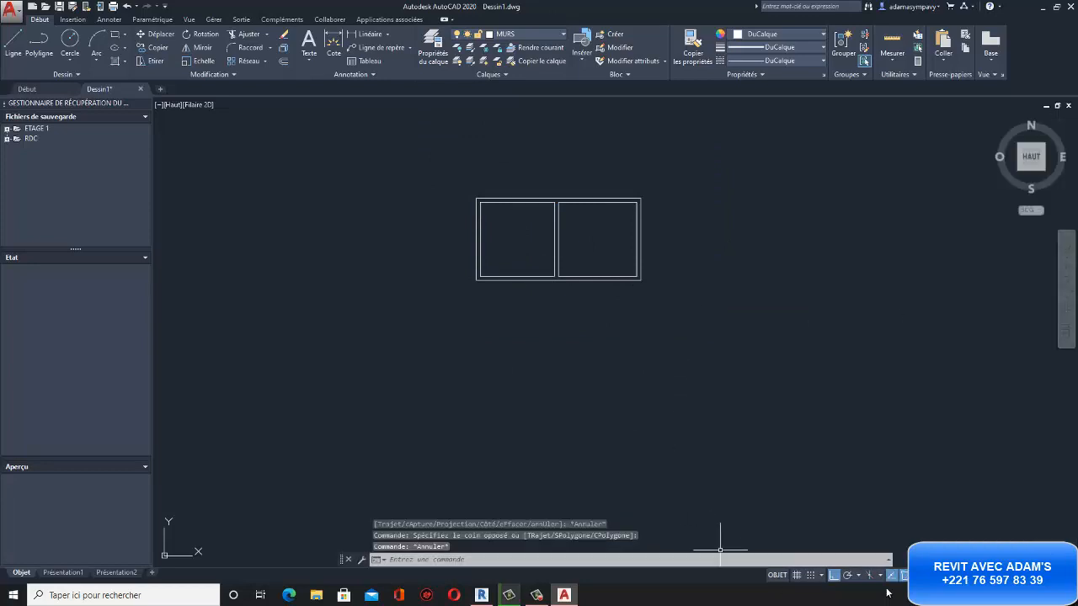
left_click(925, 574)
scroll(575, 226, "up", 5)
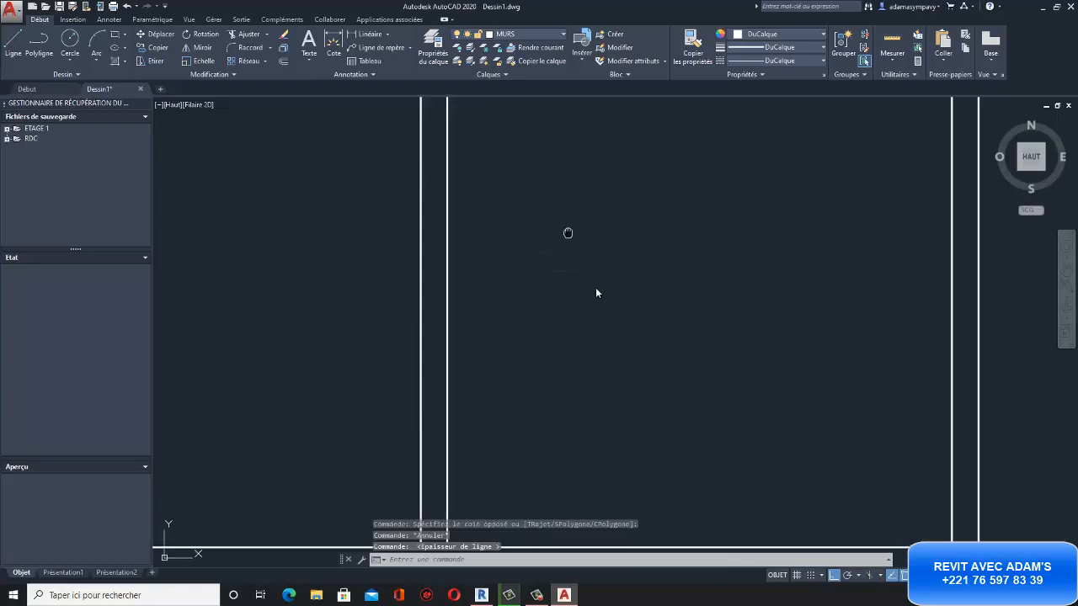
scroll(595, 287, "down", 4)
scroll(606, 257, "down", 1)
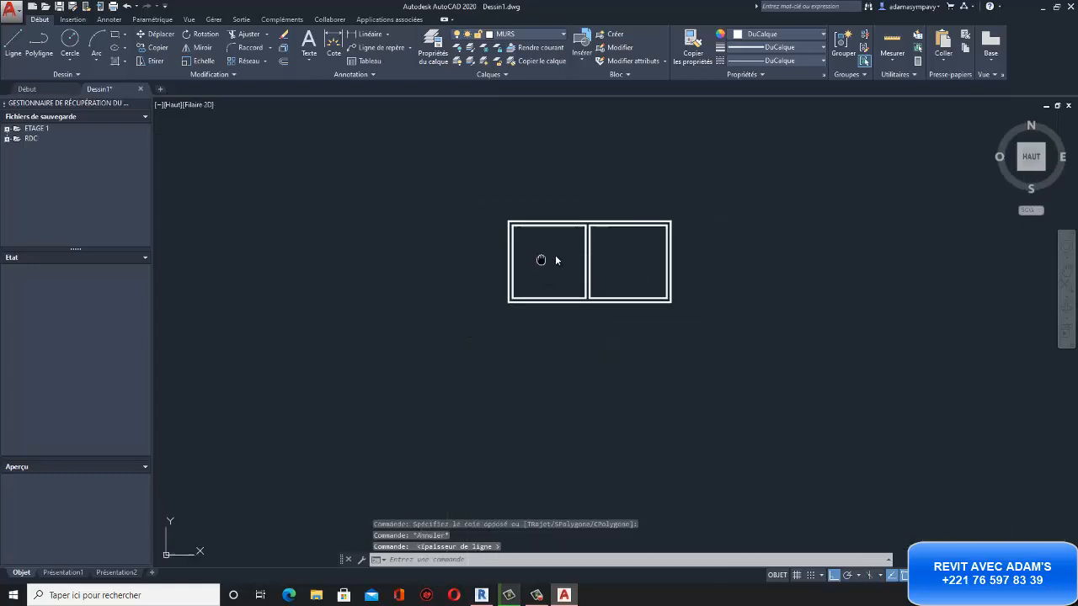
Move the whole wall plan by its bottom-left outer corner onto the UCS icon, with Ortho mode switched off.
middle_click_drag(553, 257, 589, 250)
left_click(793, 353)
left_click(521, 128)
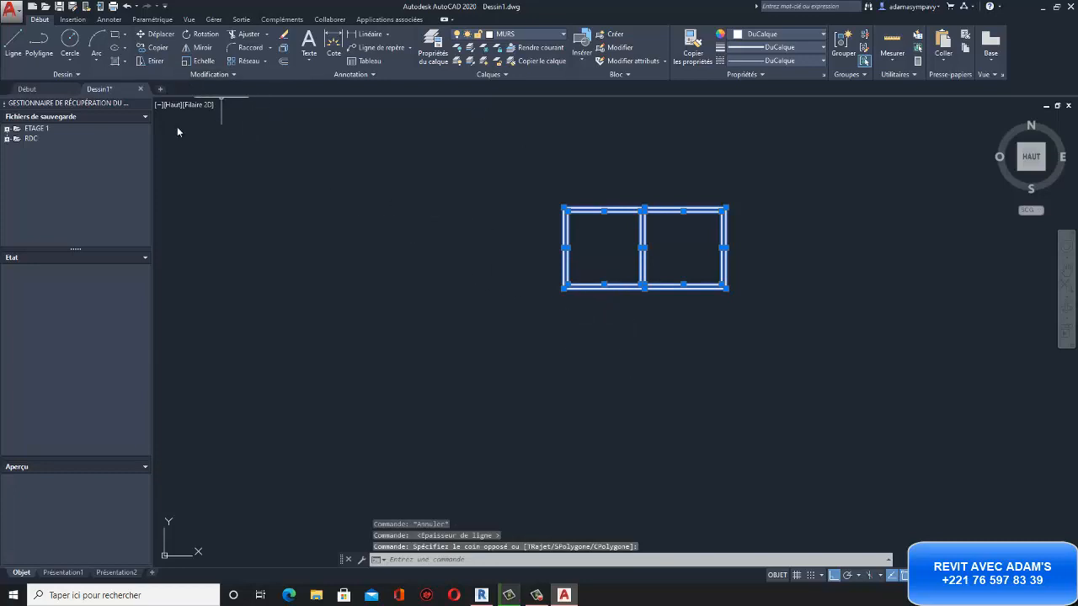
left_click(161, 34)
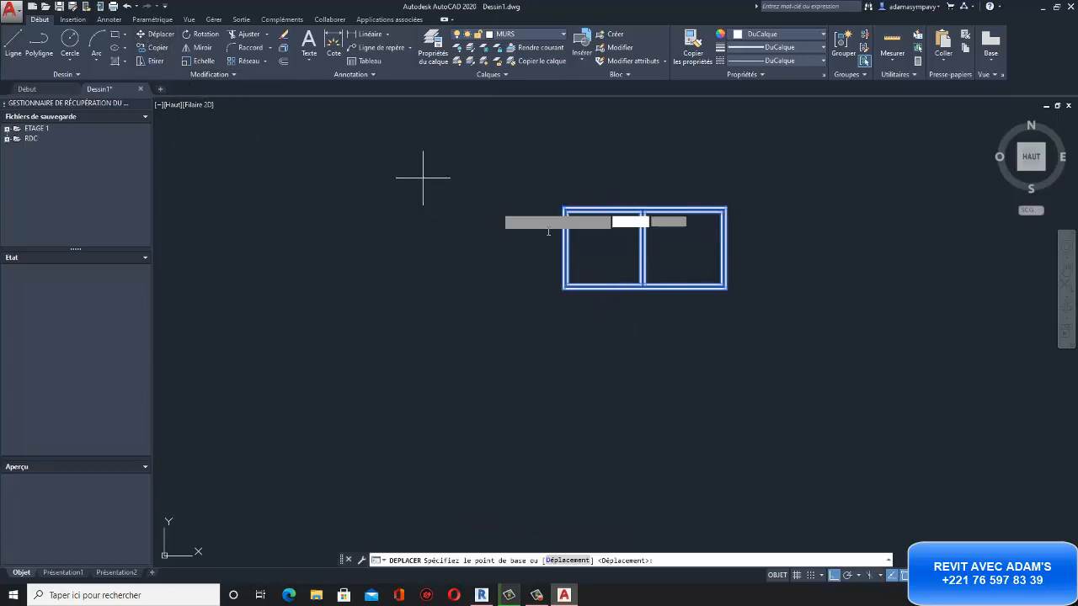
scroll(560, 288, "up", 7)
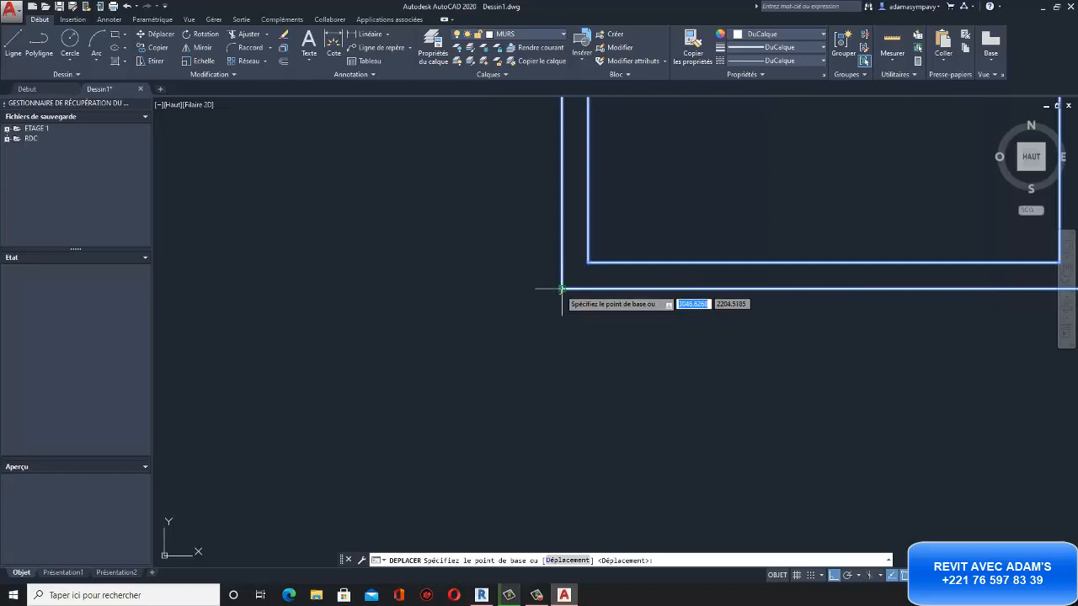
left_click(560, 288)
scroll(594, 335, "down", 6)
middle_click_drag(537, 373, 729, 302)
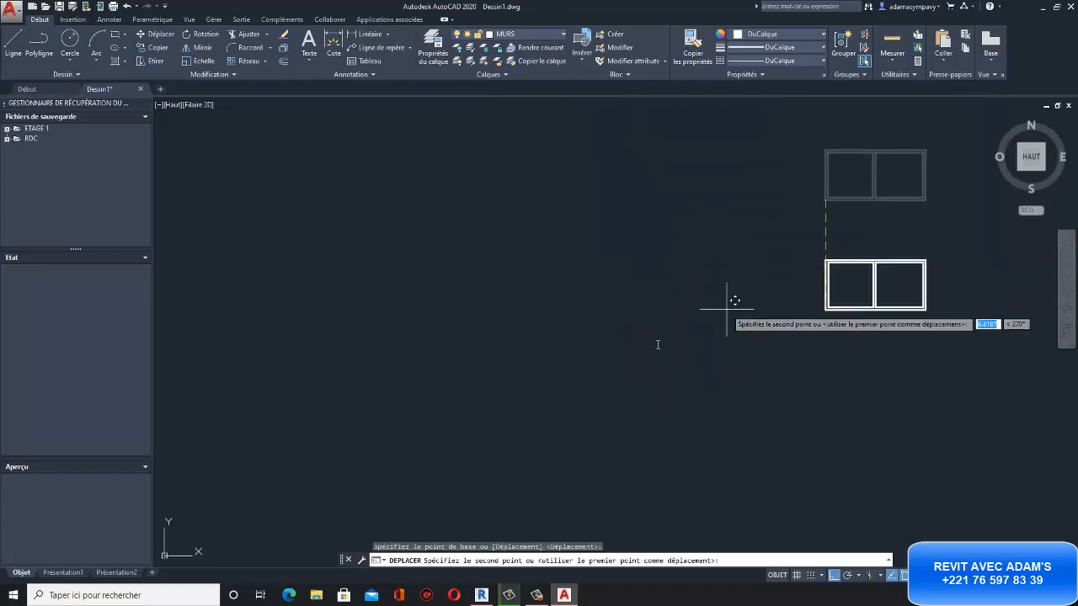
left_click(832, 576)
scroll(740, 305, "down", 9)
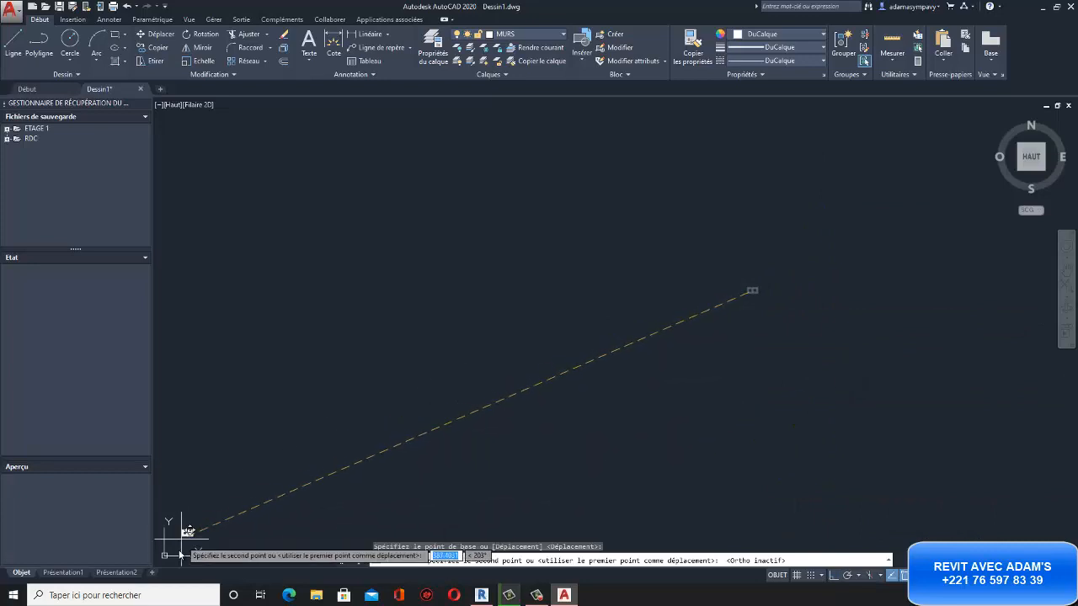
scroll(173, 551, "up", 4)
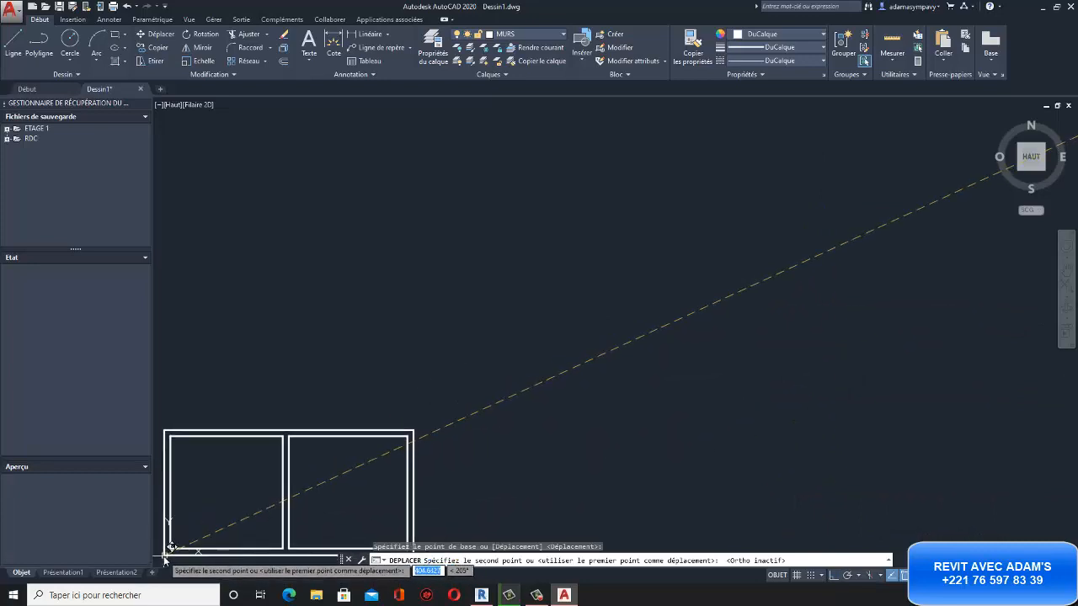
scroll(166, 558, "up", 5)
left_click(169, 554)
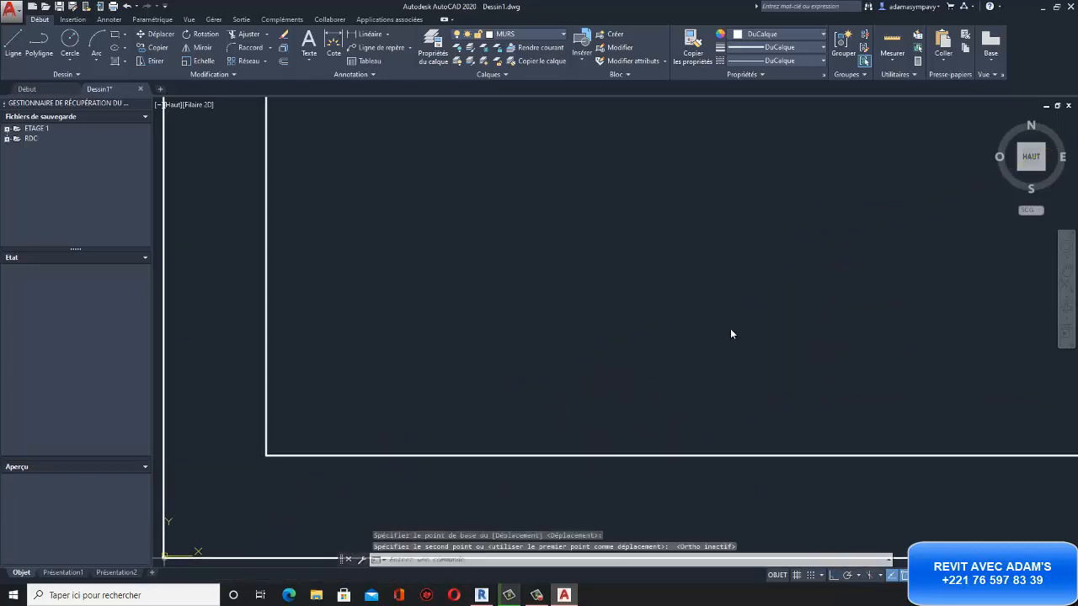
scroll(781, 230, "down", 8)
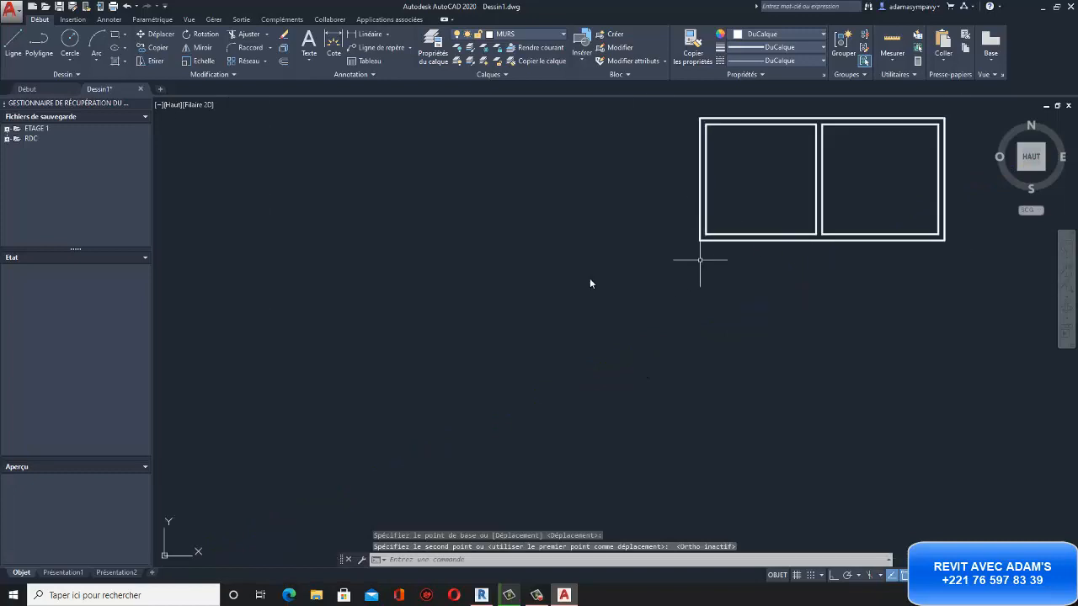
middle_click_drag(623, 317, 496, 413)
scroll(478, 365, "down", 2)
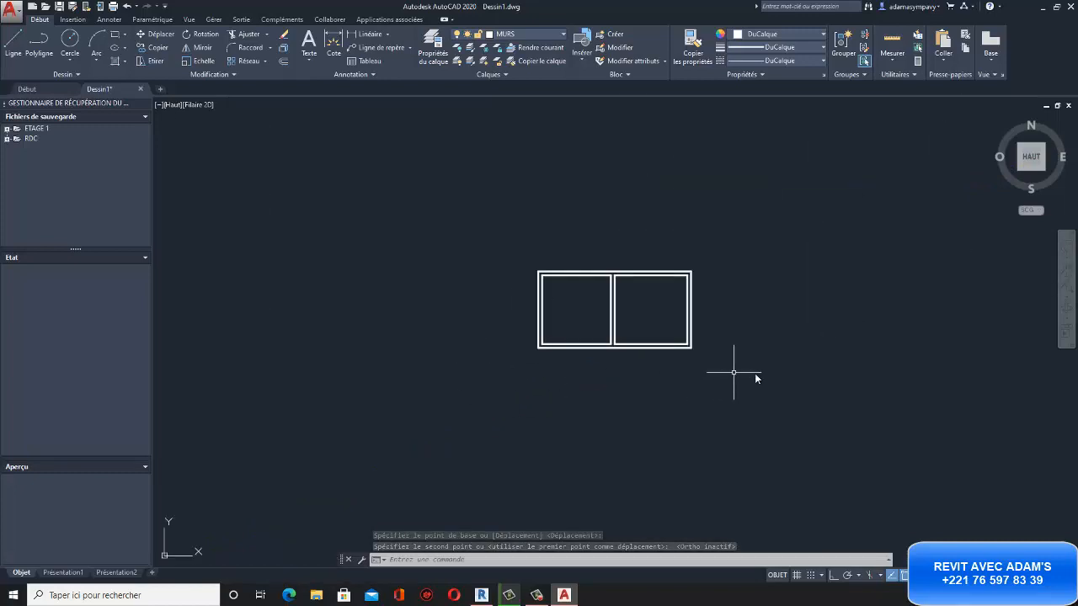
left_click(745, 379)
left_click(500, 221)
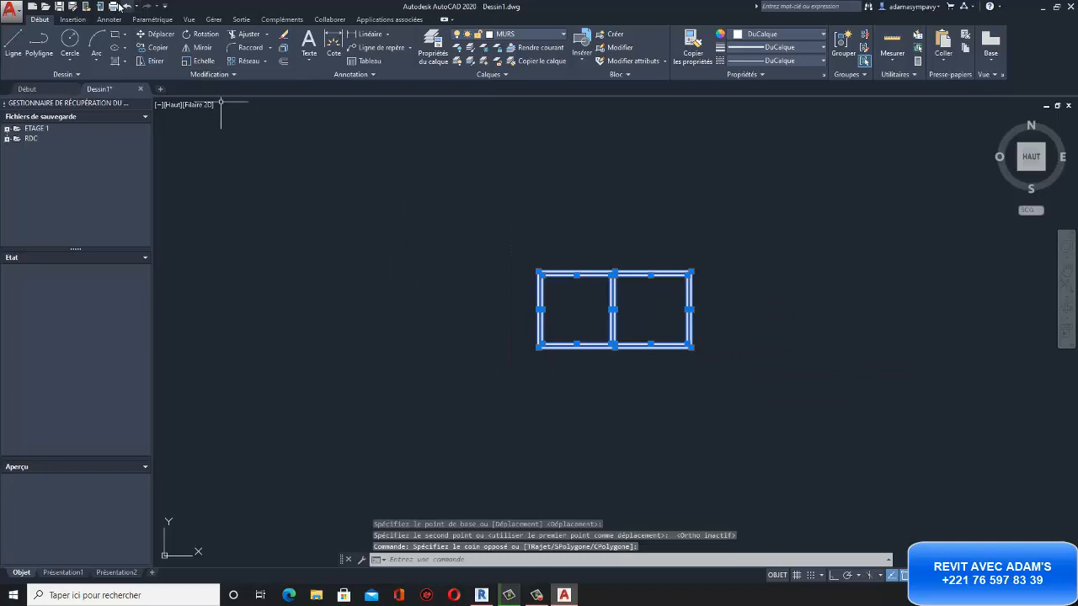
Add the Espace de travail selector to the quick access toolbar.
left_click(165, 7)
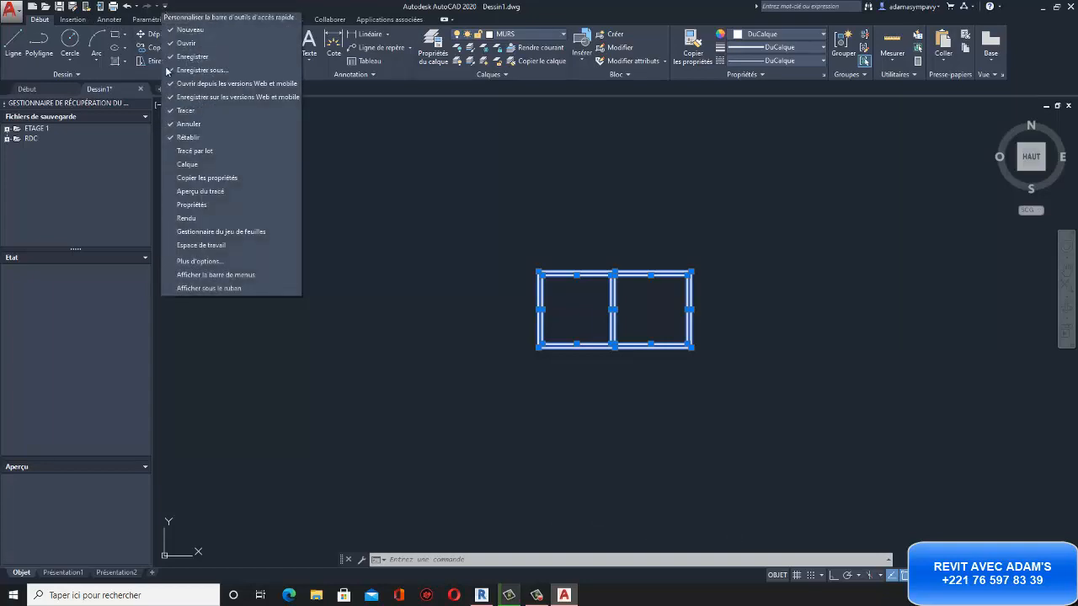
left_click(224, 245)
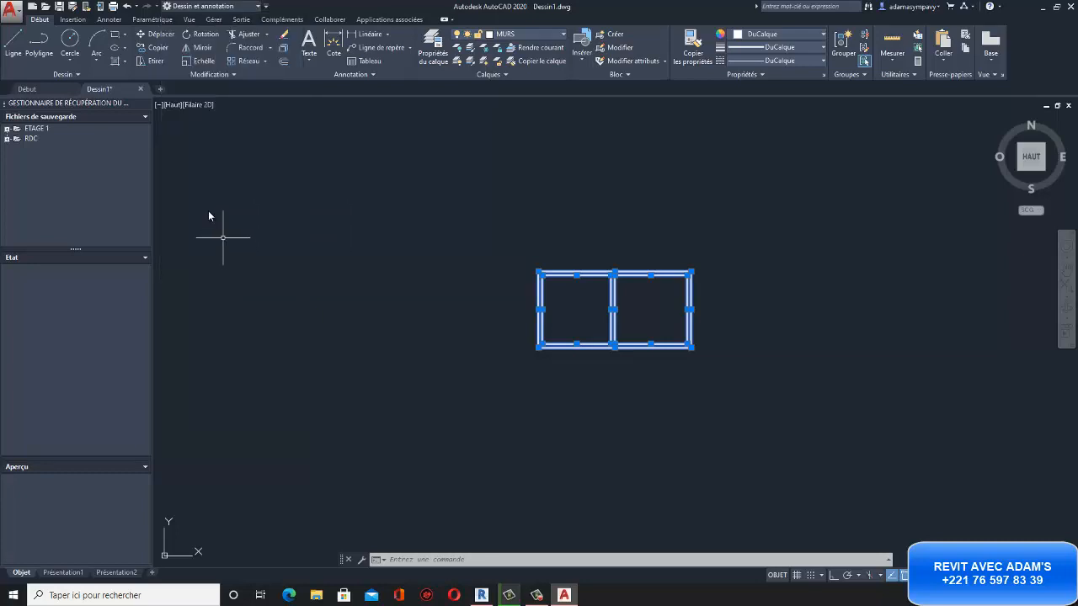
Try the Eléments de base 3D and Modélisation 3D workspaces, and return to Dessin et annotation.
left_click(228, 7)
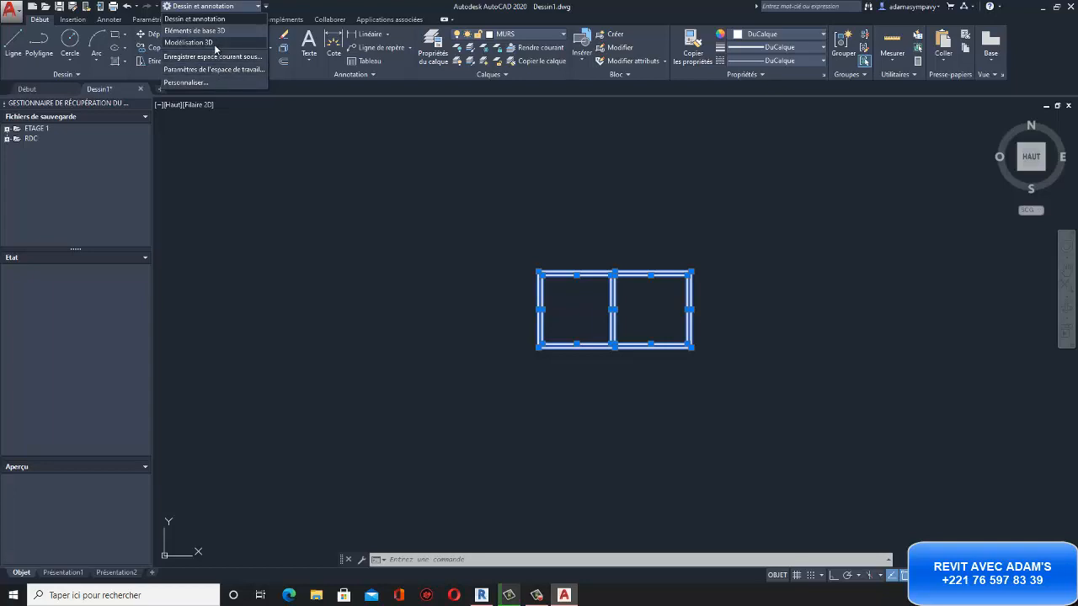
left_click(214, 32)
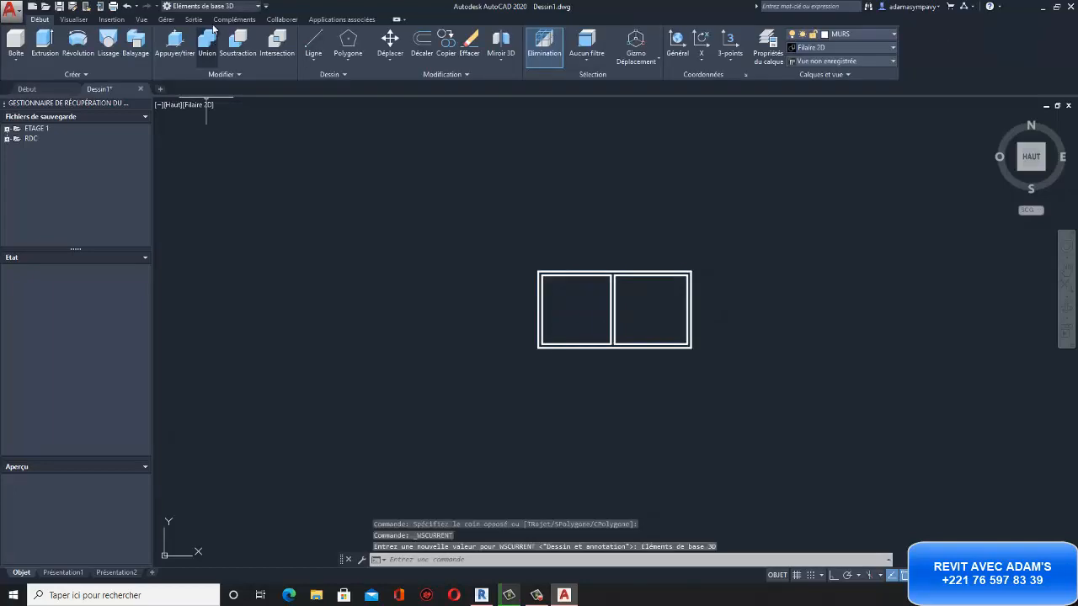
left_click(218, 7)
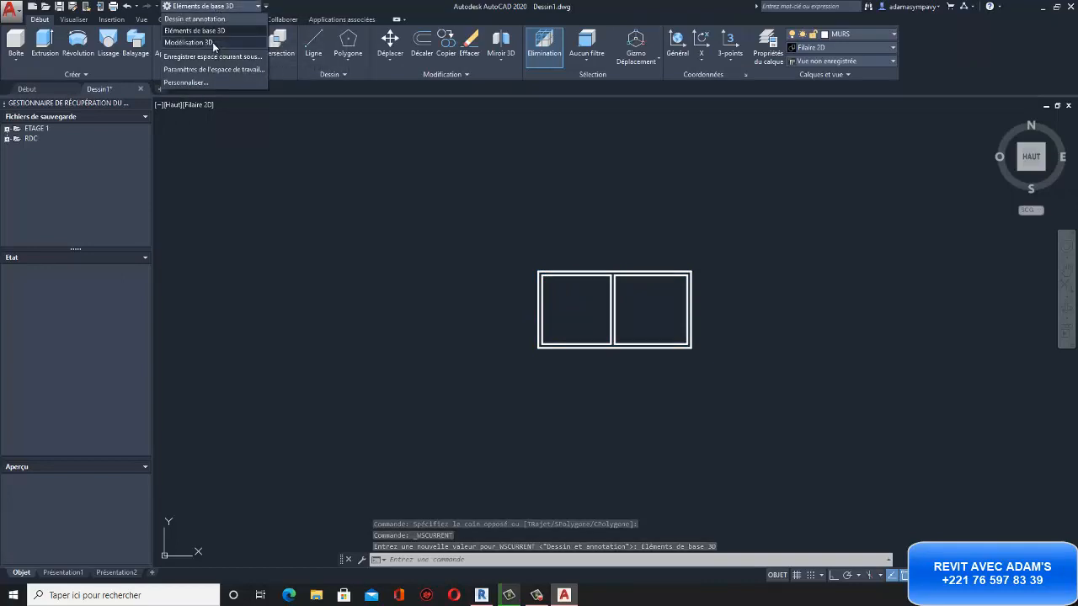
left_click(214, 43)
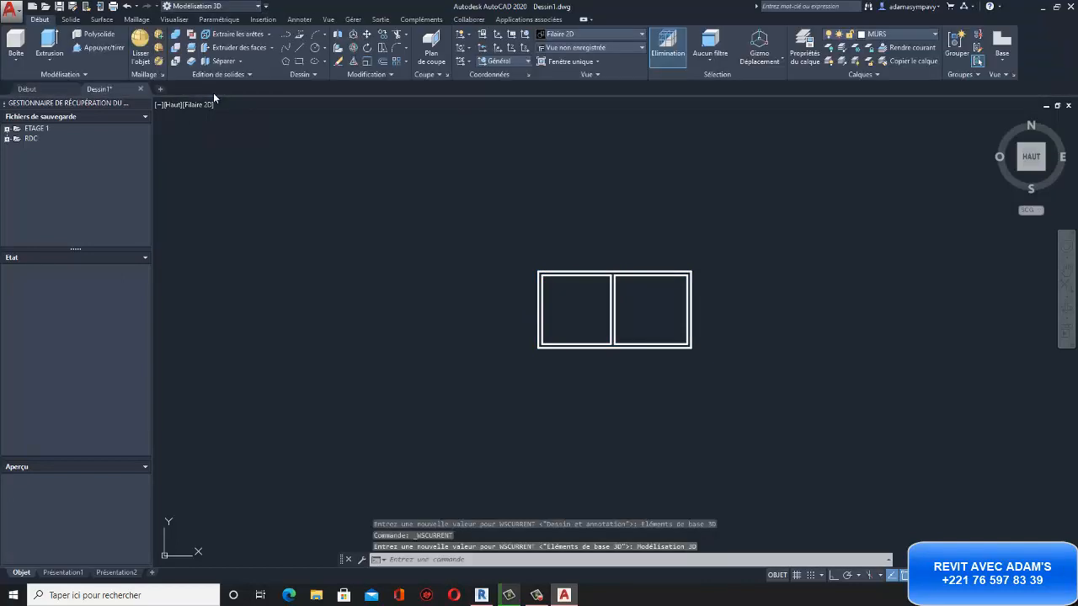
left_click(214, 7)
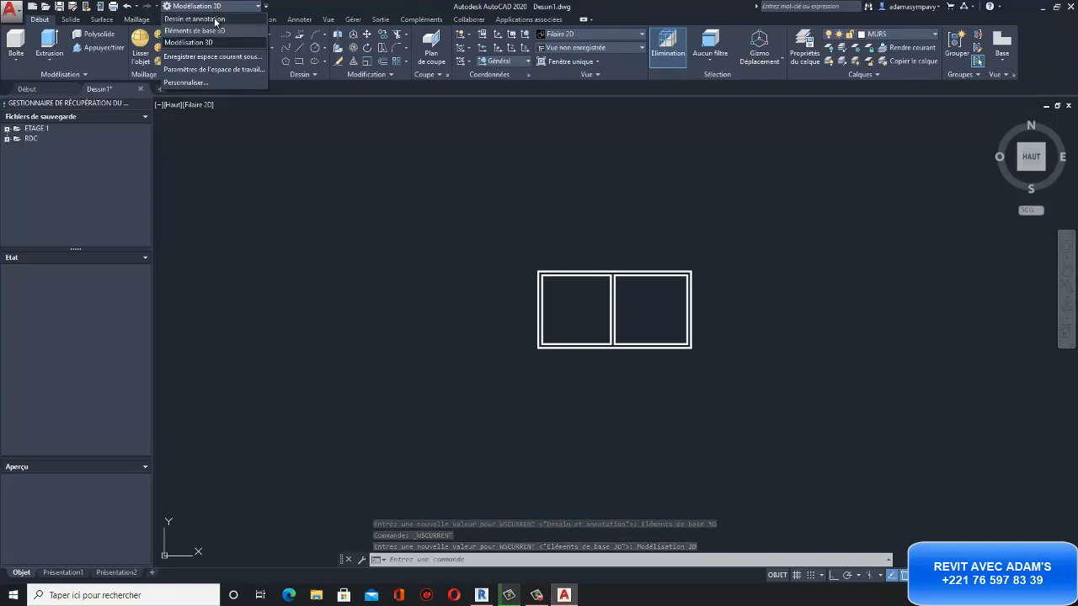
left_click(215, 19)
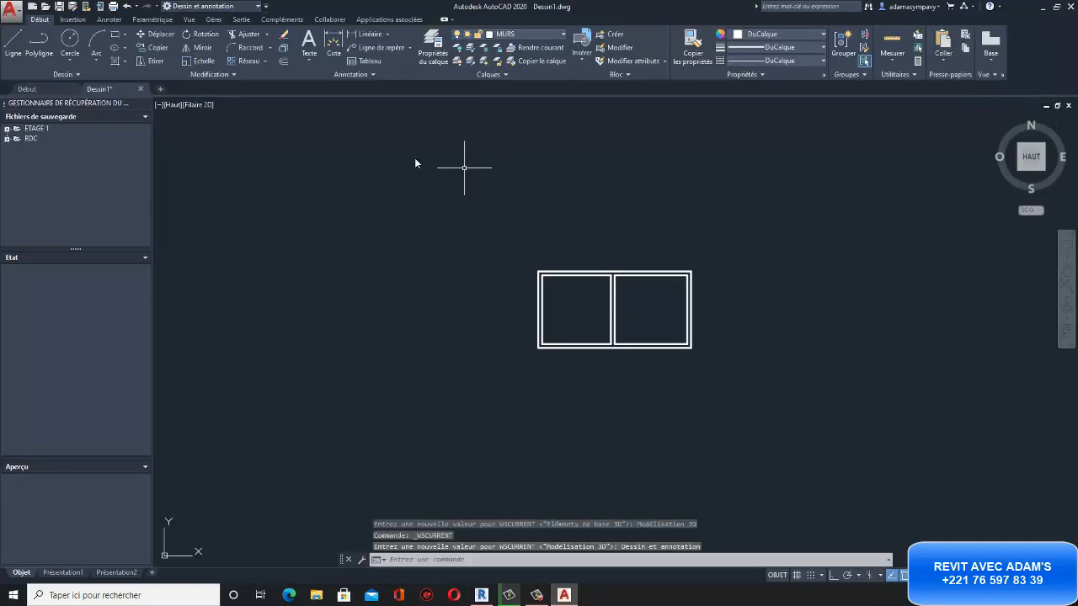
Minimise the ribbon through its reduced display states until only the tab names are shown.
double_click(486, 23)
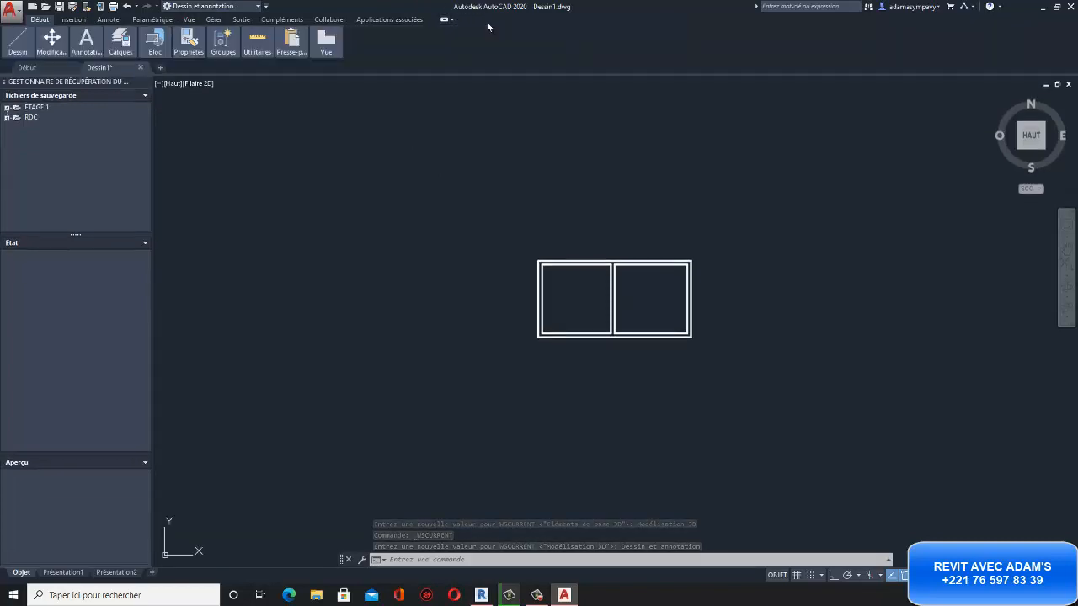
double_click(486, 23)
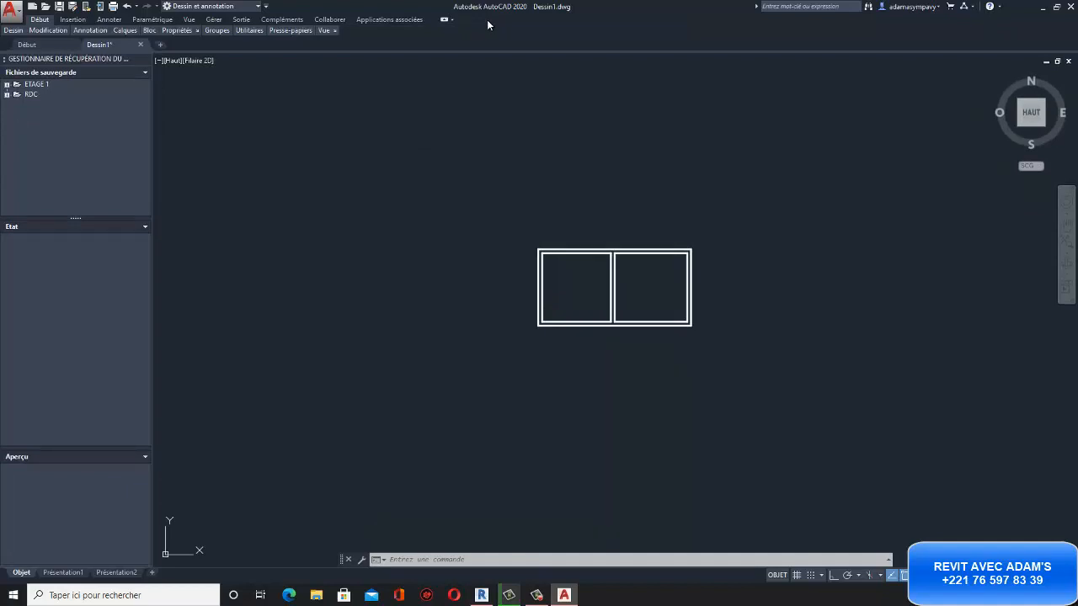
double_click(486, 23)
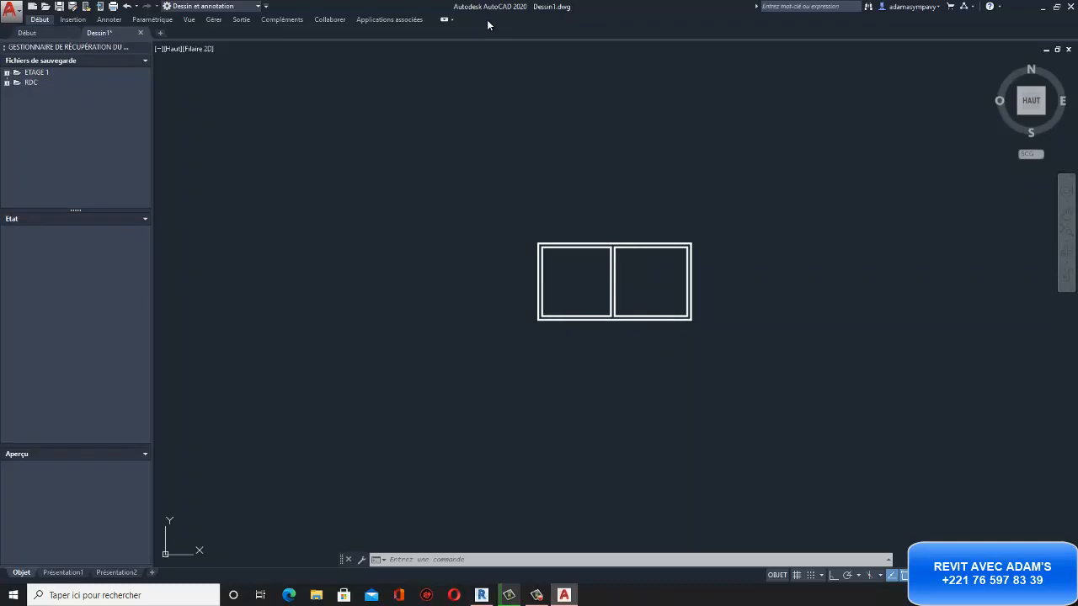
Restore the full ribbon and move the whole wall plan from its bottom-left outer corner to the origin 0,0,0.
double_click(487, 22)
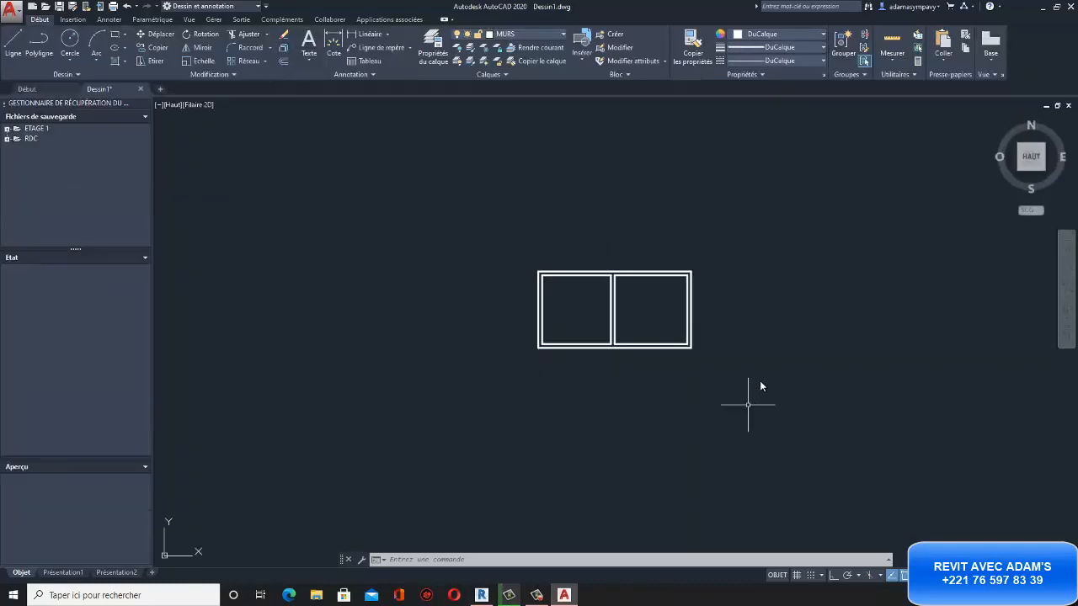
left_click(763, 409)
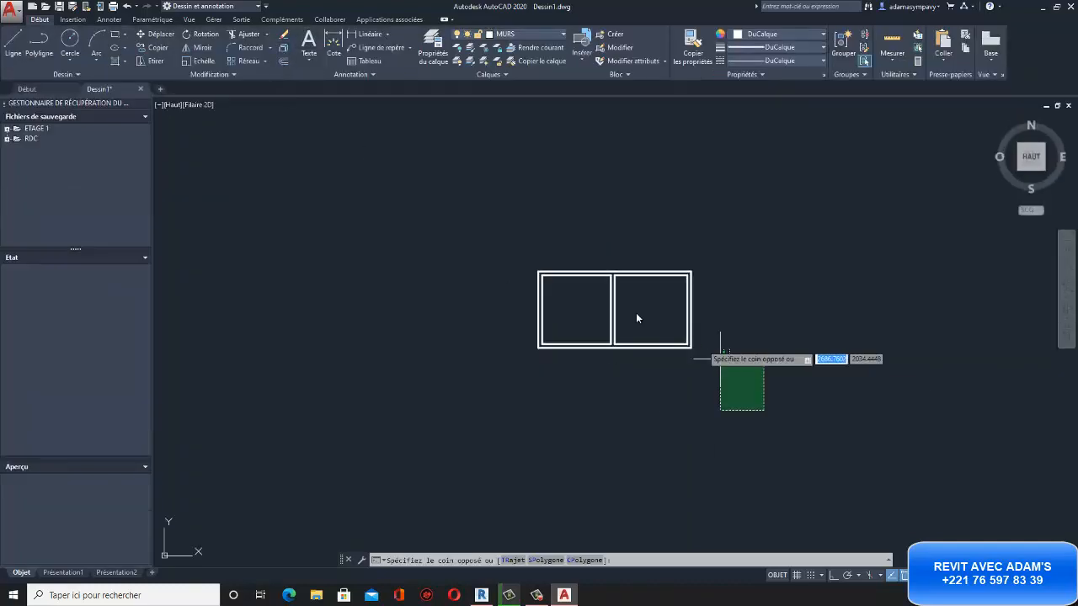
left_click(451, 226)
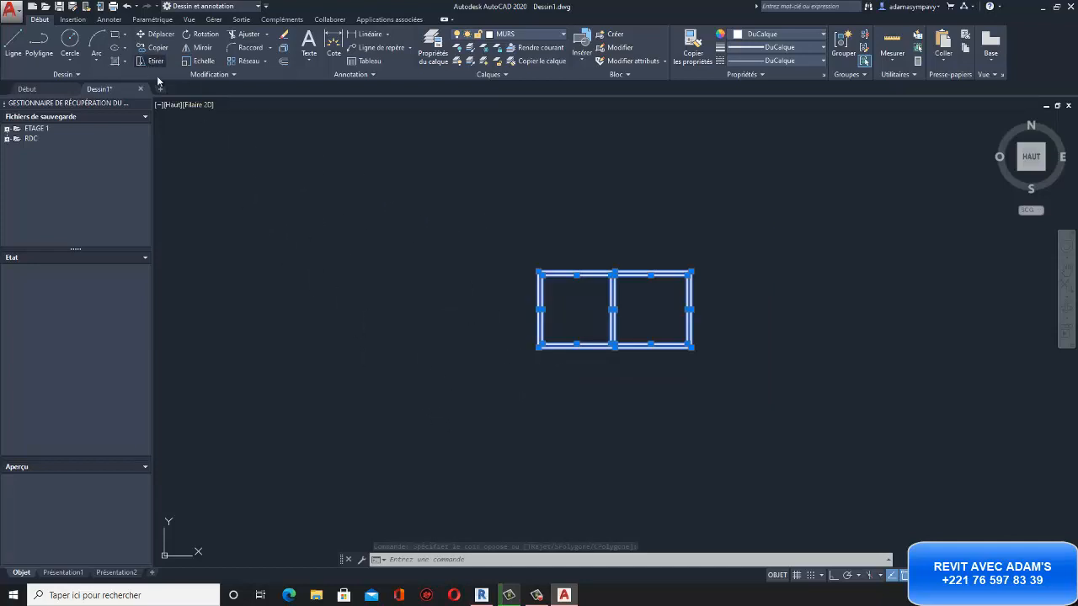
left_click(157, 33)
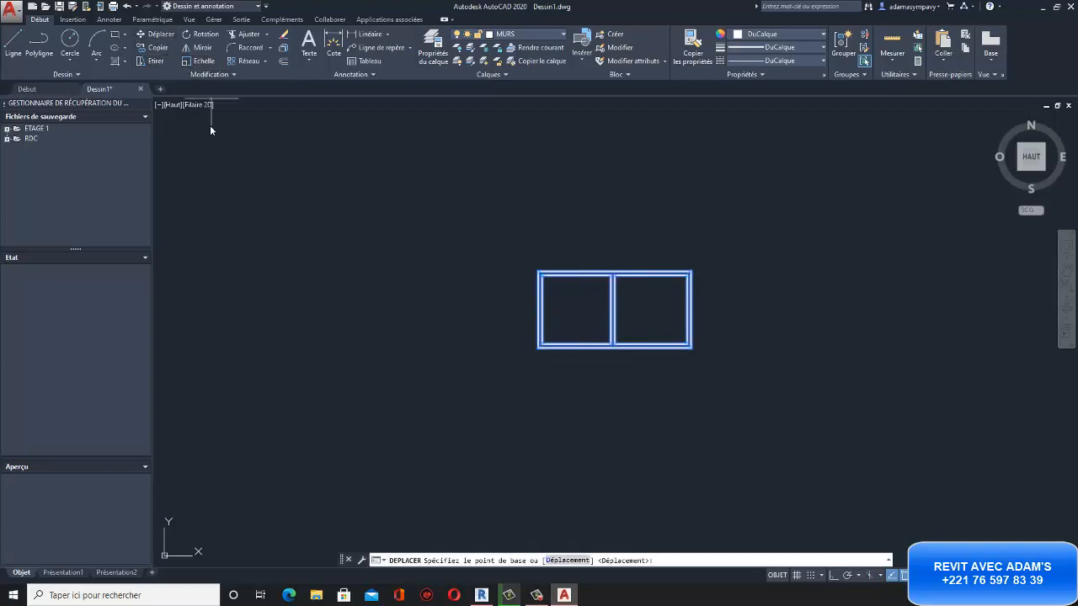
left_click(537, 347)
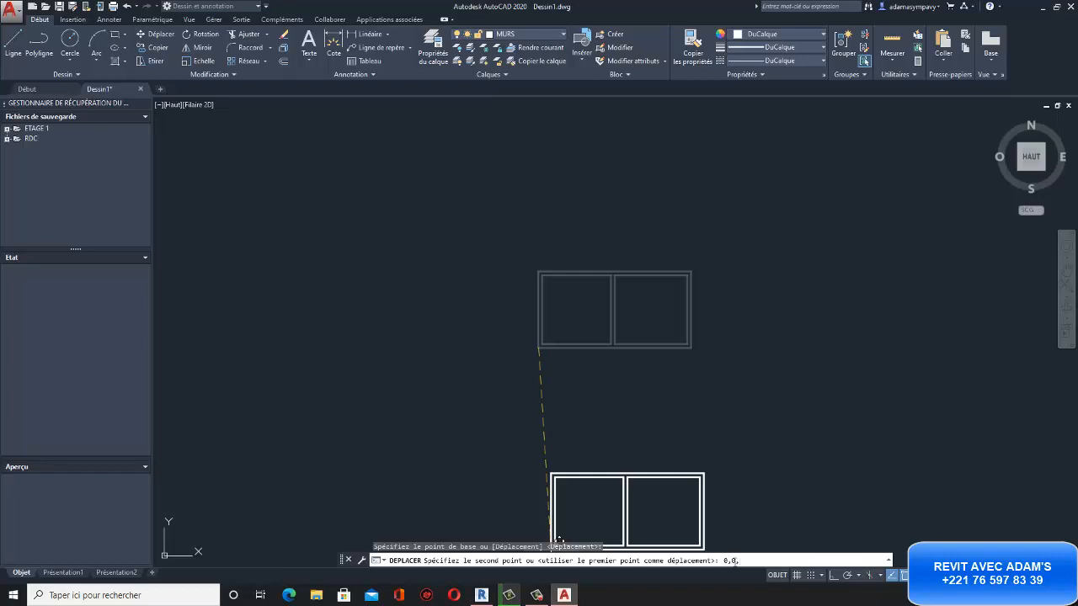
key("Return")
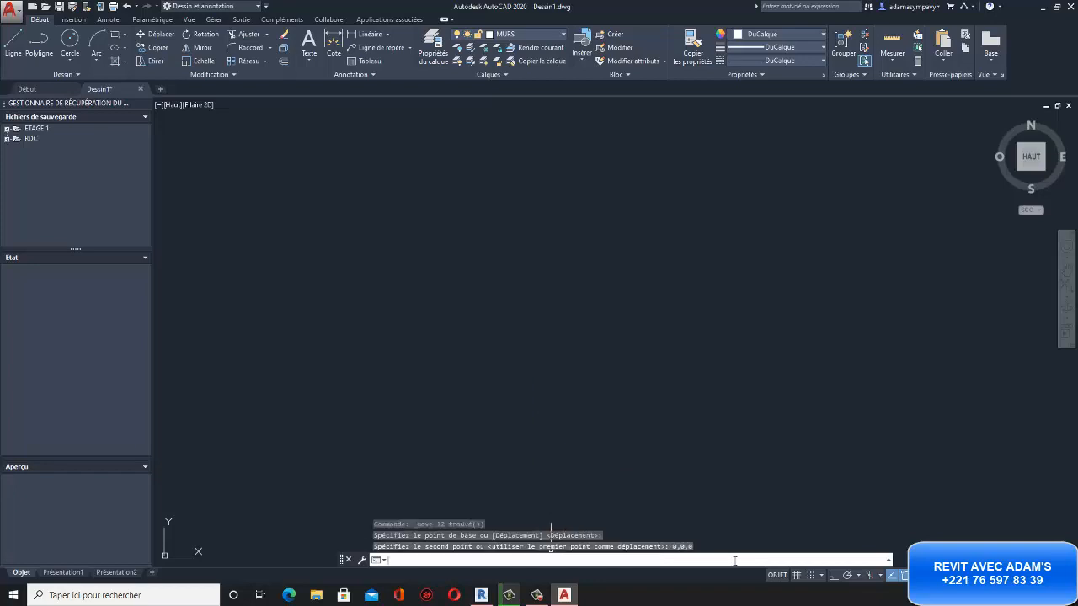
scroll(671, 287, "down", 4)
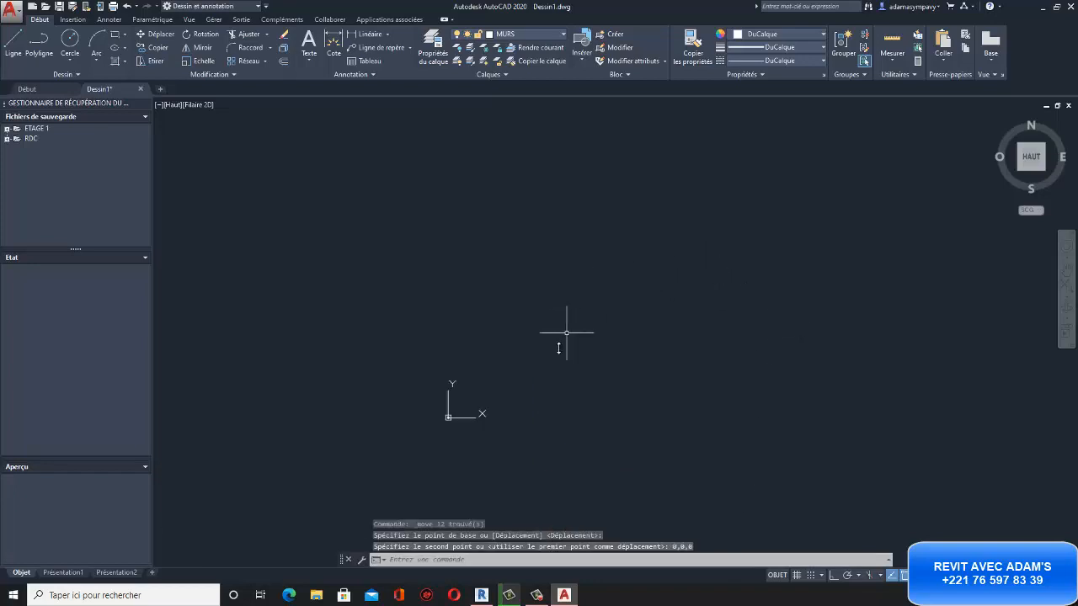
scroll(445, 433, "up", 5)
scroll(446, 388, "up", 8)
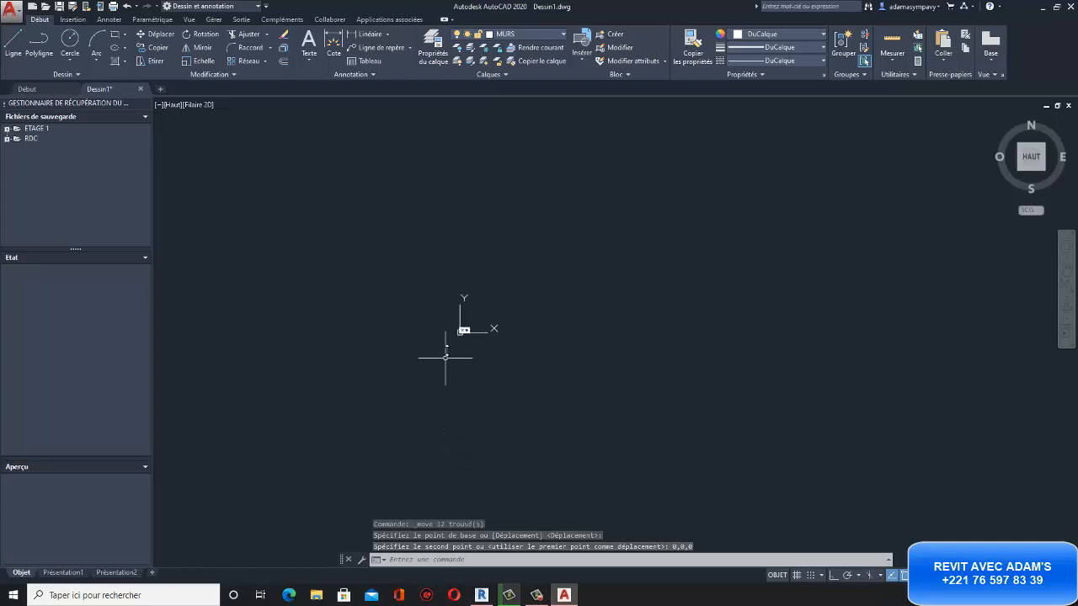
scroll(500, 325, "down", 6)
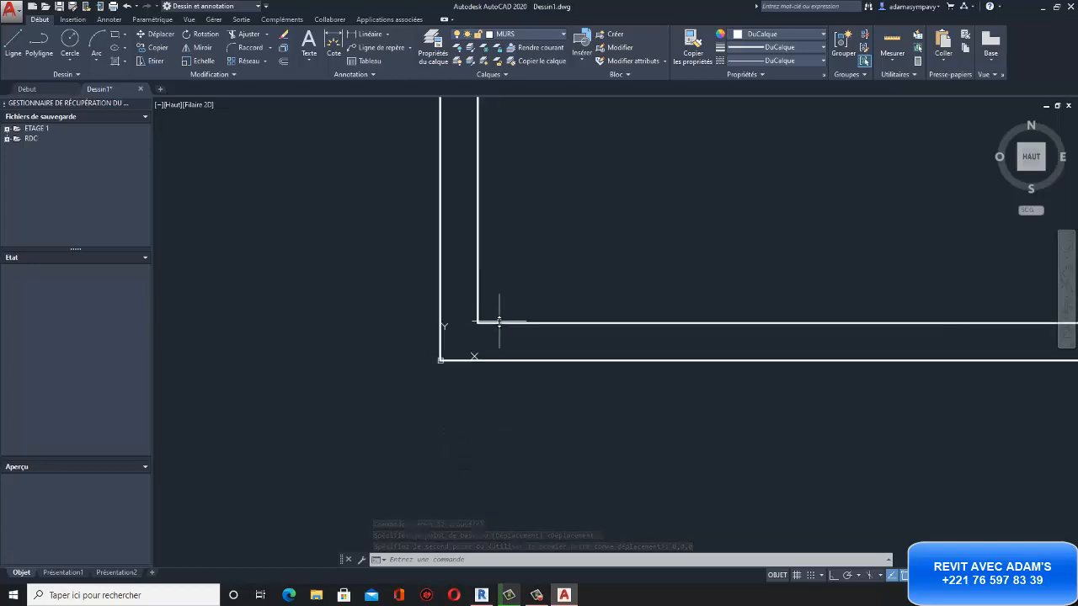
middle_click_drag(534, 366, 496, 404)
scroll(496, 404, "down", 4)
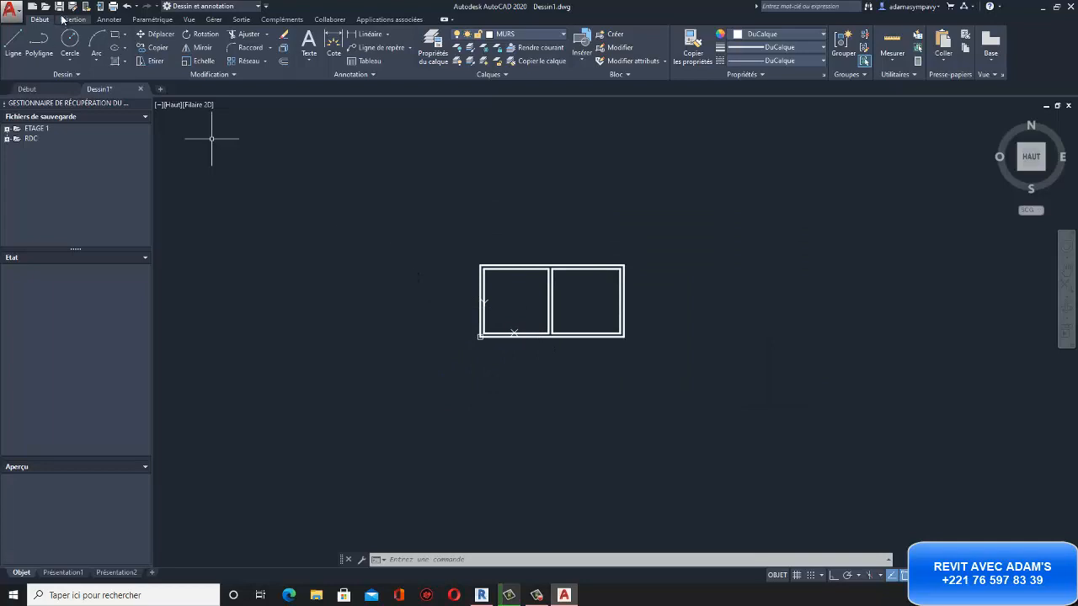
Save the drawing as rvt in AutoCAD 2018 DWG format, in the desktop folder formation revit archi.
left_click(11, 10)
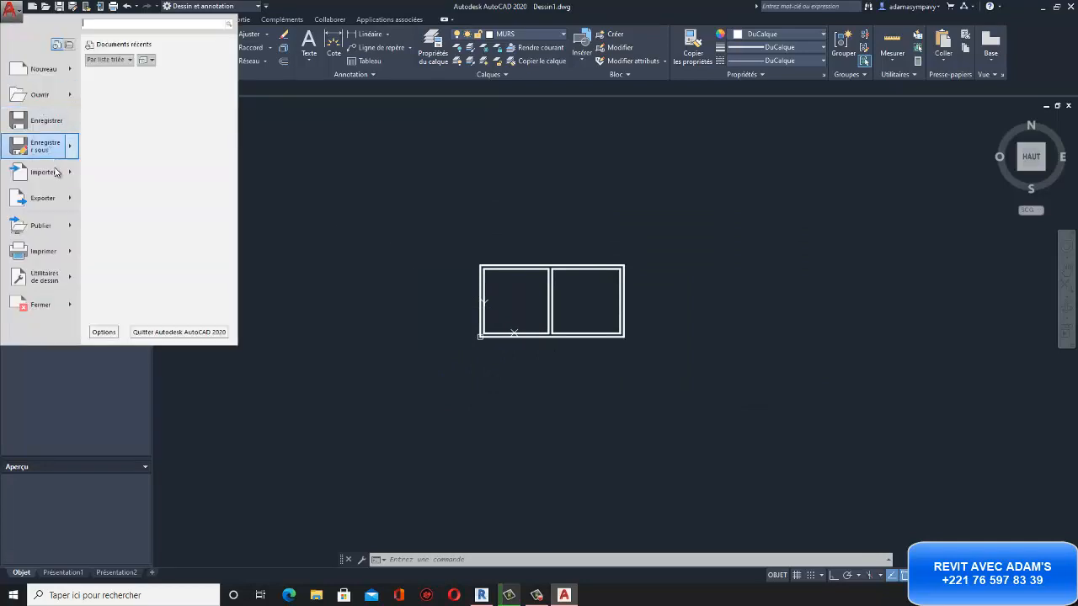
mouse_move(65, 151)
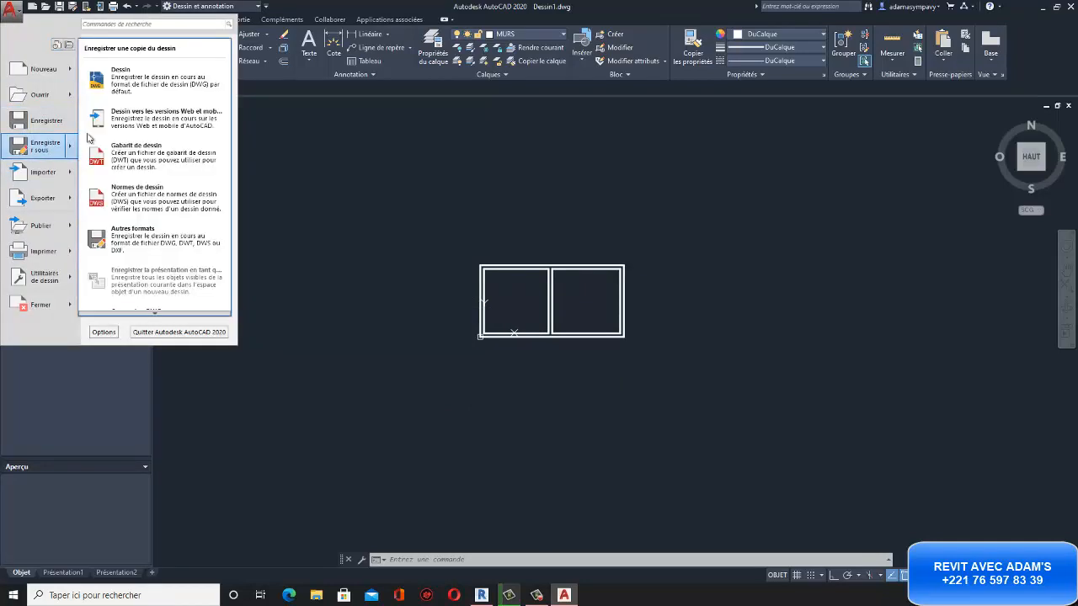
left_click(126, 77)
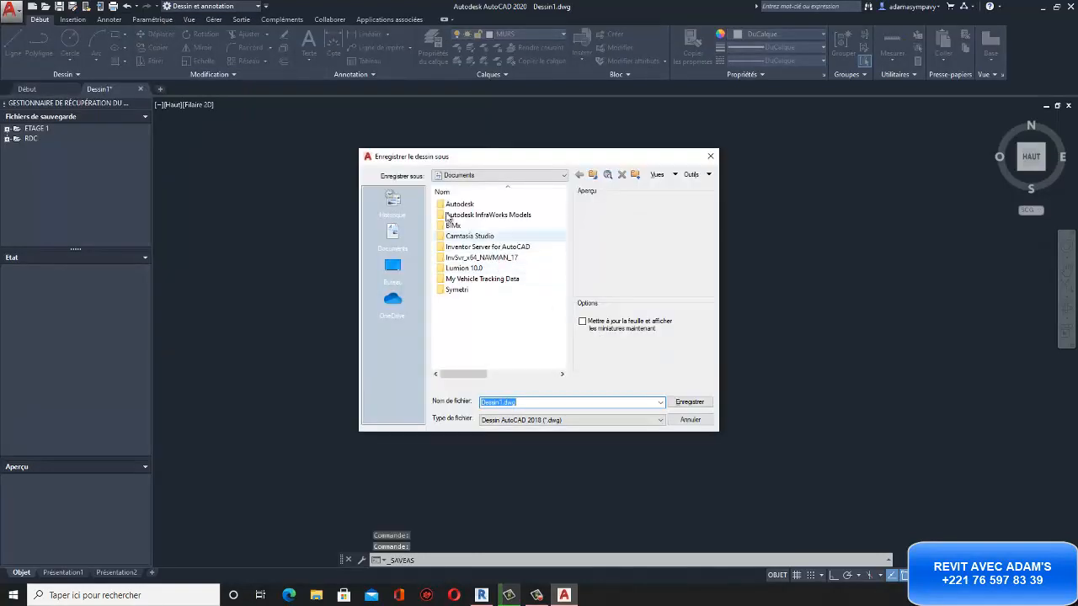
left_click(392, 265)
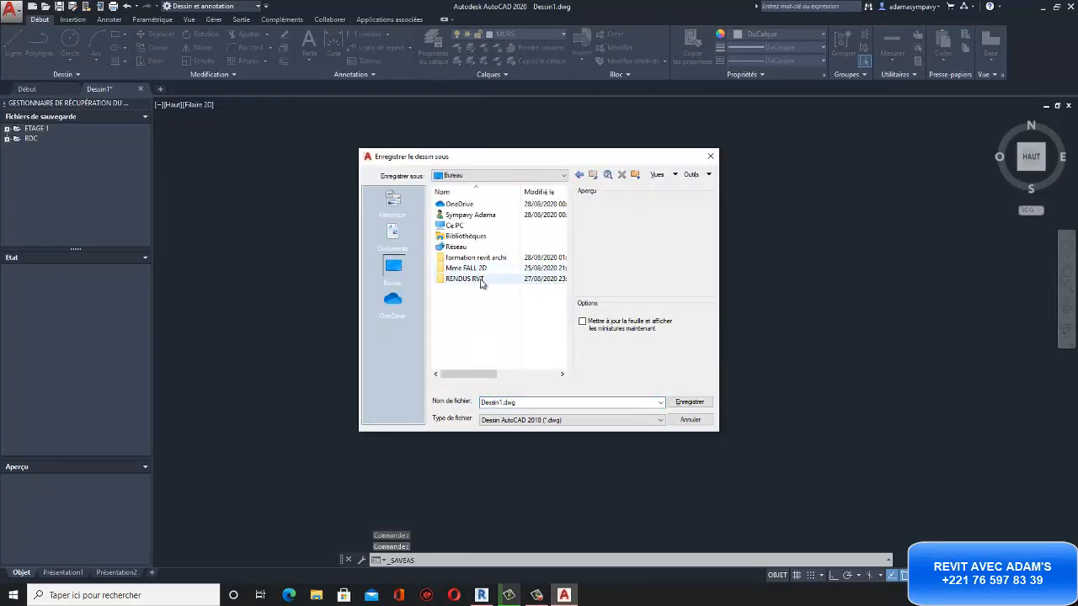
double_click(484, 259)
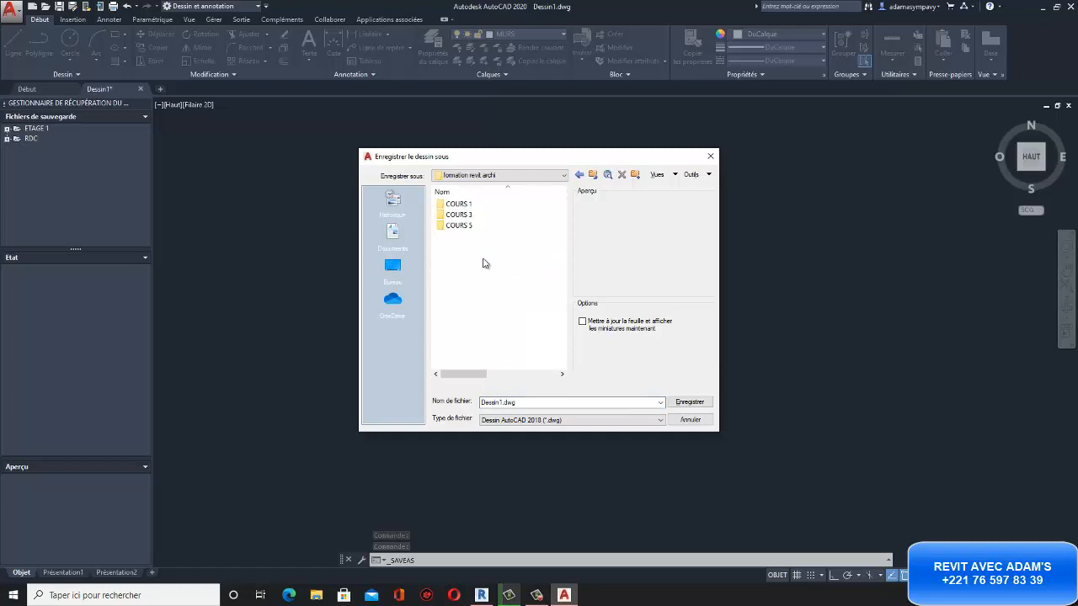
double_click(528, 404)
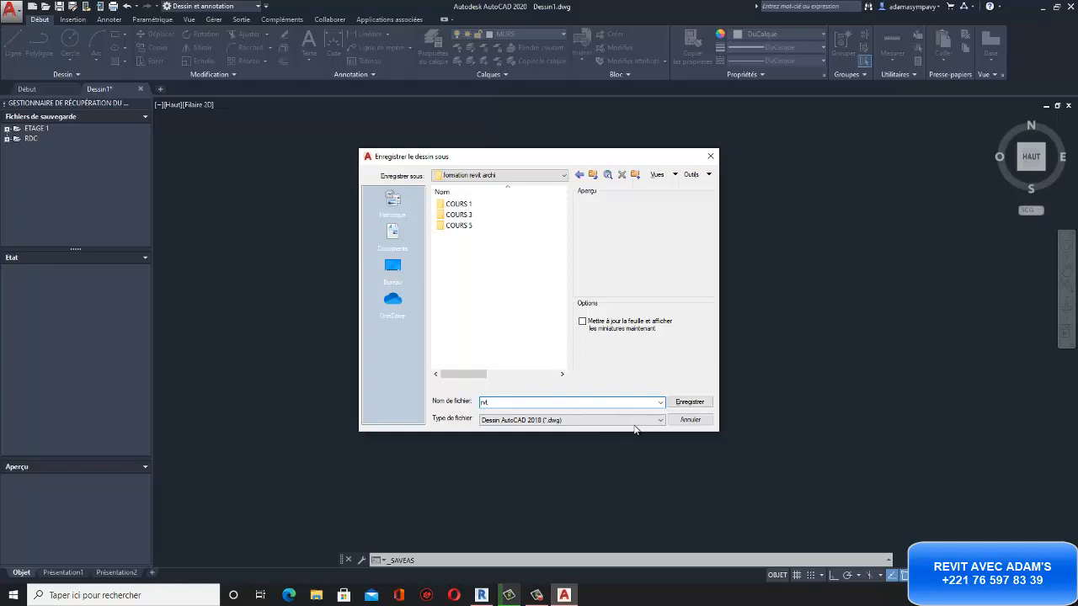
left_click(689, 401)
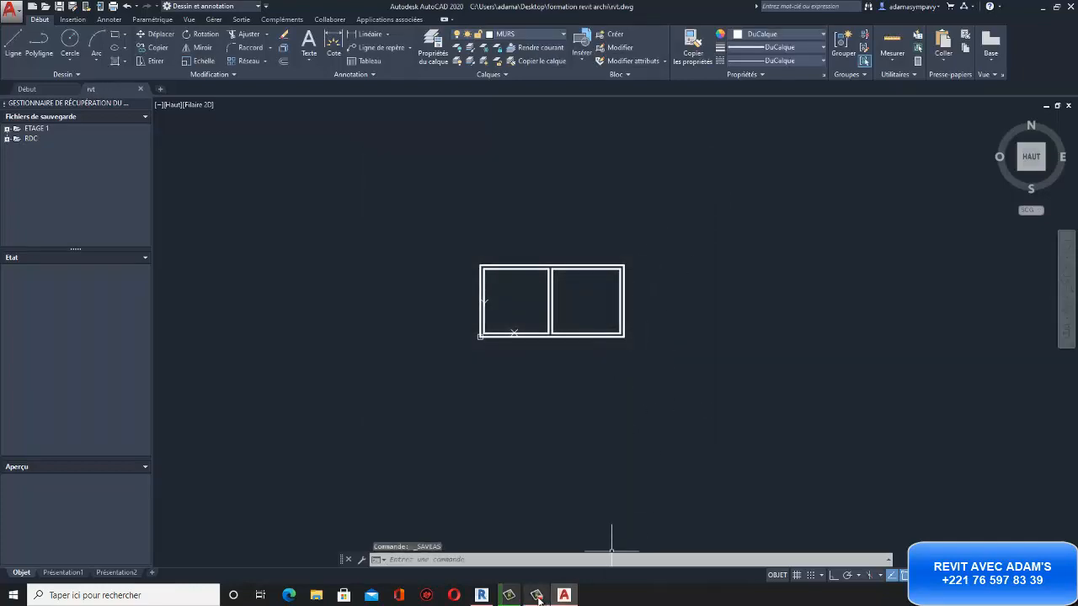
Switch to Revit and choose rvt.dwg from the desktop folder formation revit archi for a CAD import into Niveau 0.
left_click(481, 594)
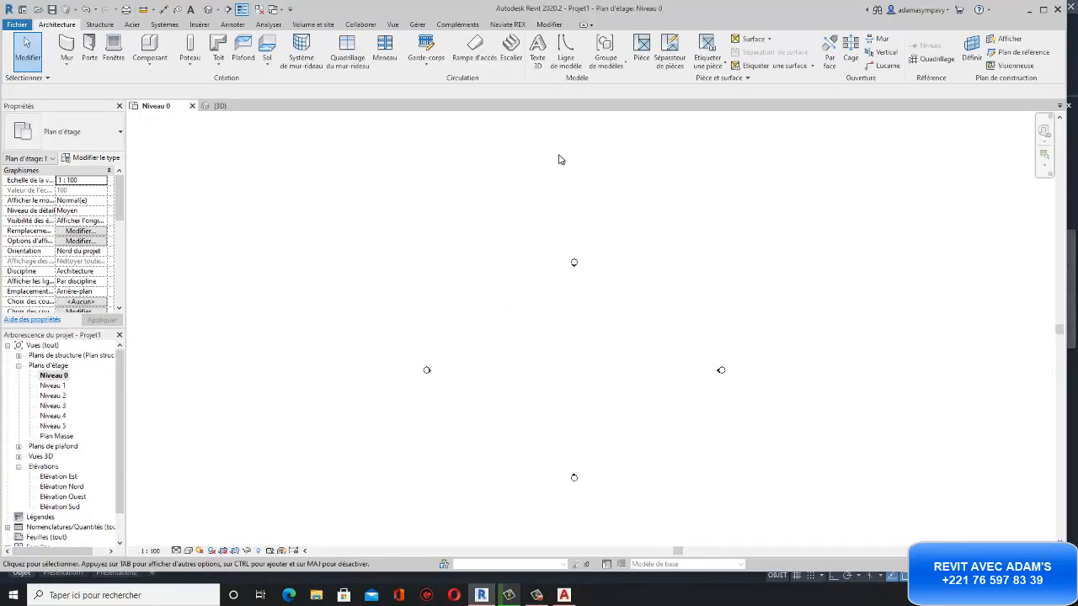
scroll(536, 331, "up", 2)
scroll(519, 274, "down", 2)
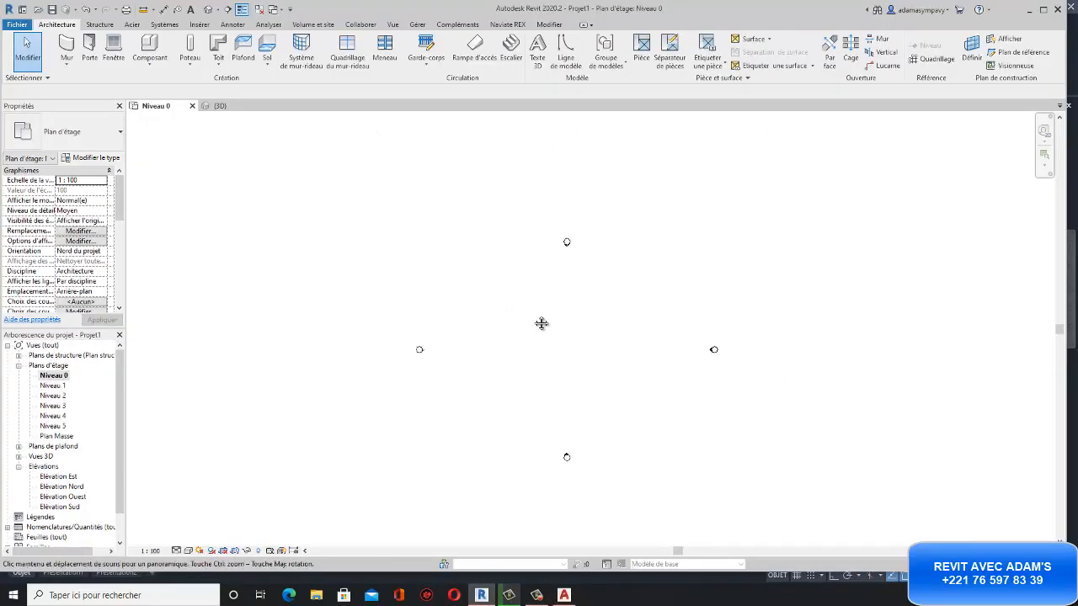
scroll(505, 332, "up", 1)
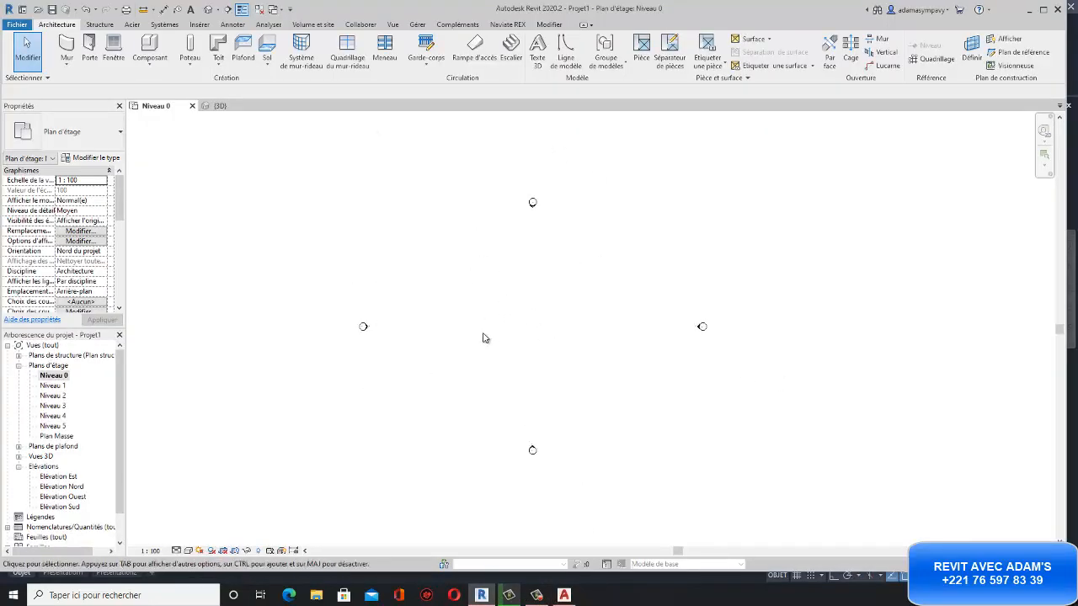
left_click(199, 24)
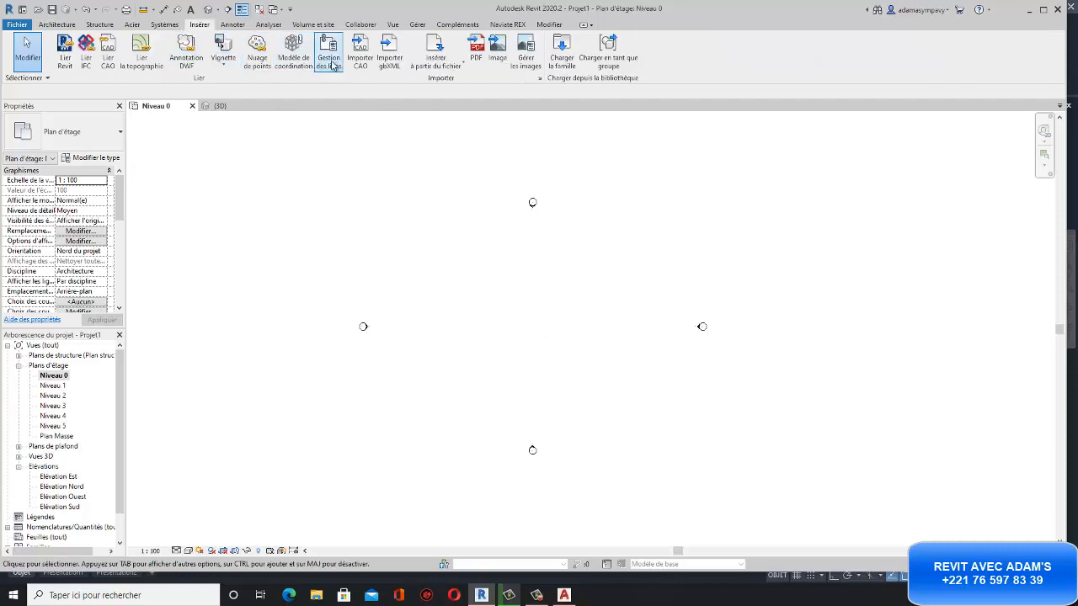
left_click(364, 51)
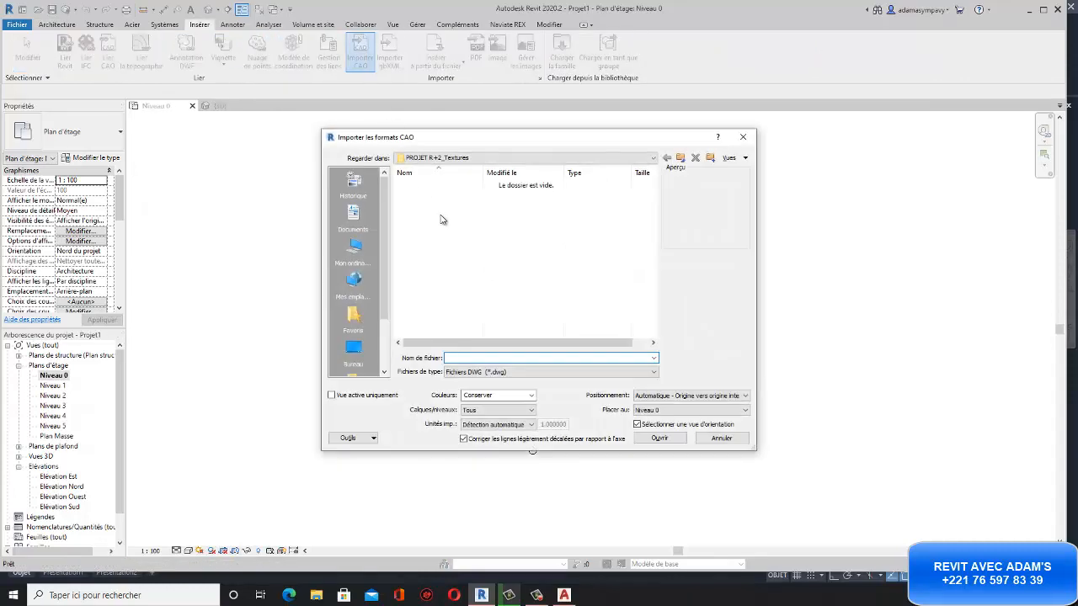
left_click(352, 250)
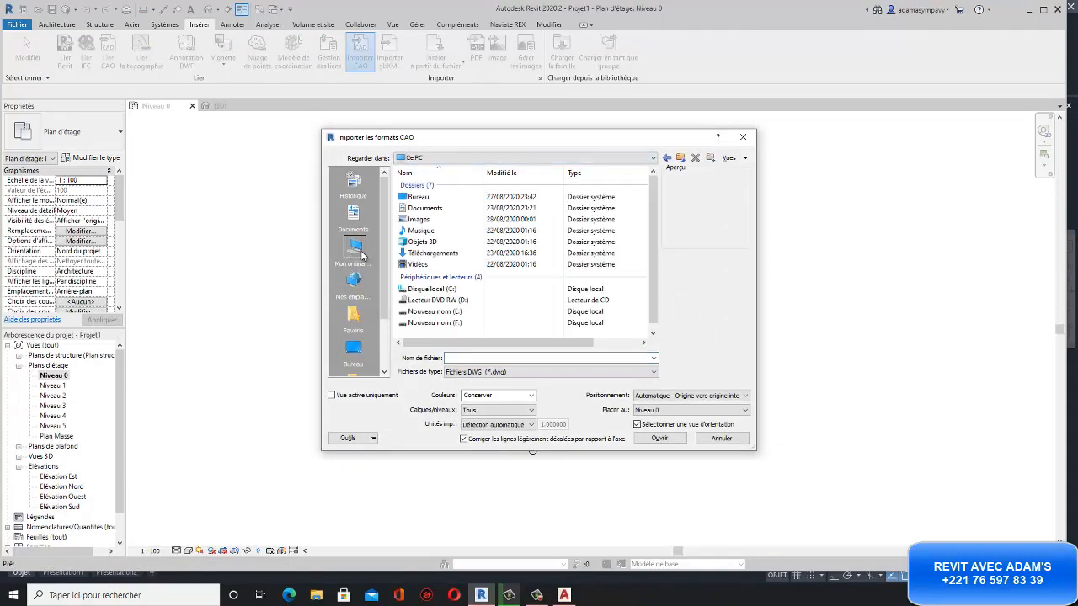
double_click(418, 196)
double_click(457, 186)
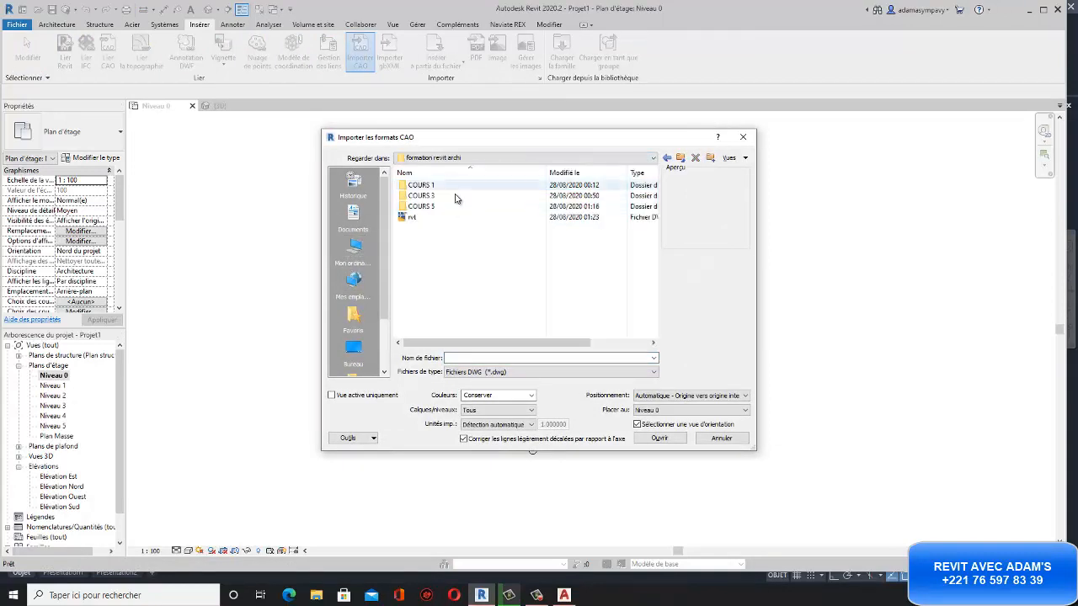
left_click(418, 217)
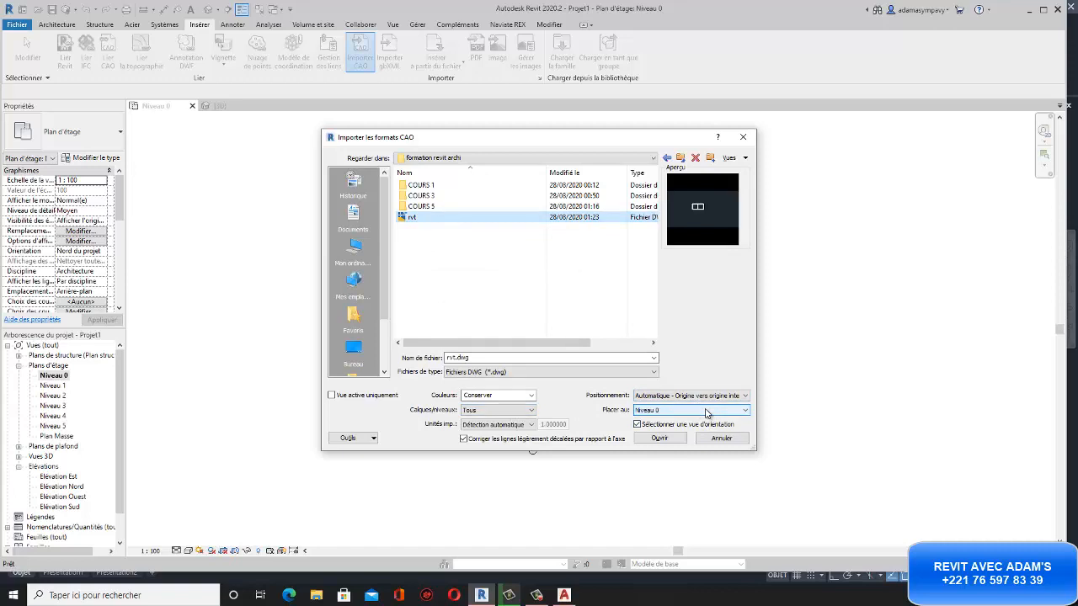
Import rvt.dwg with import units on Détection automatique and colours on Conserver.
left_click(527, 426)
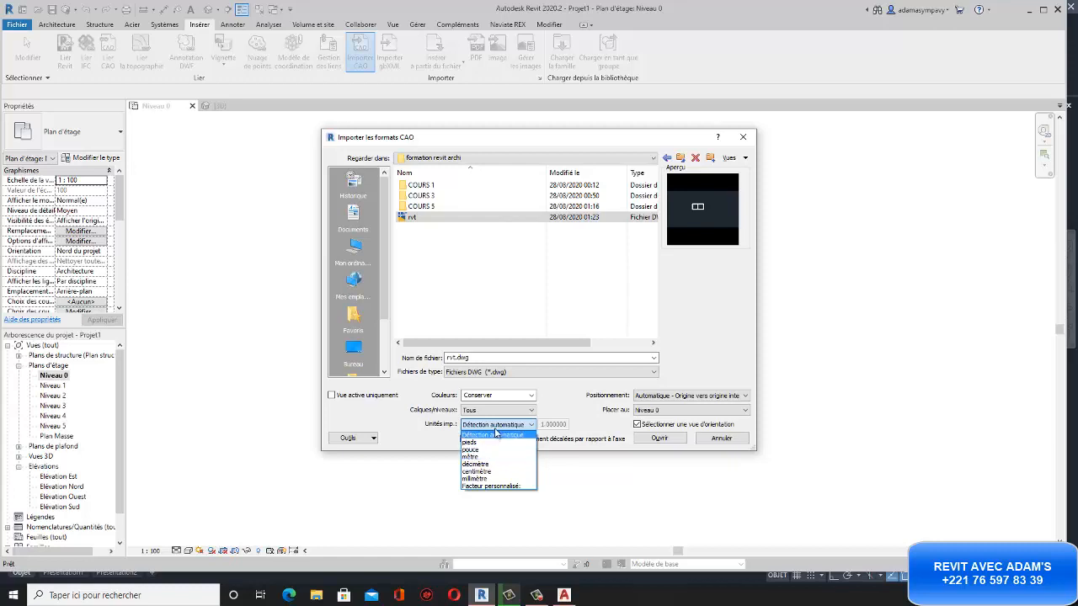
left_click(505, 434)
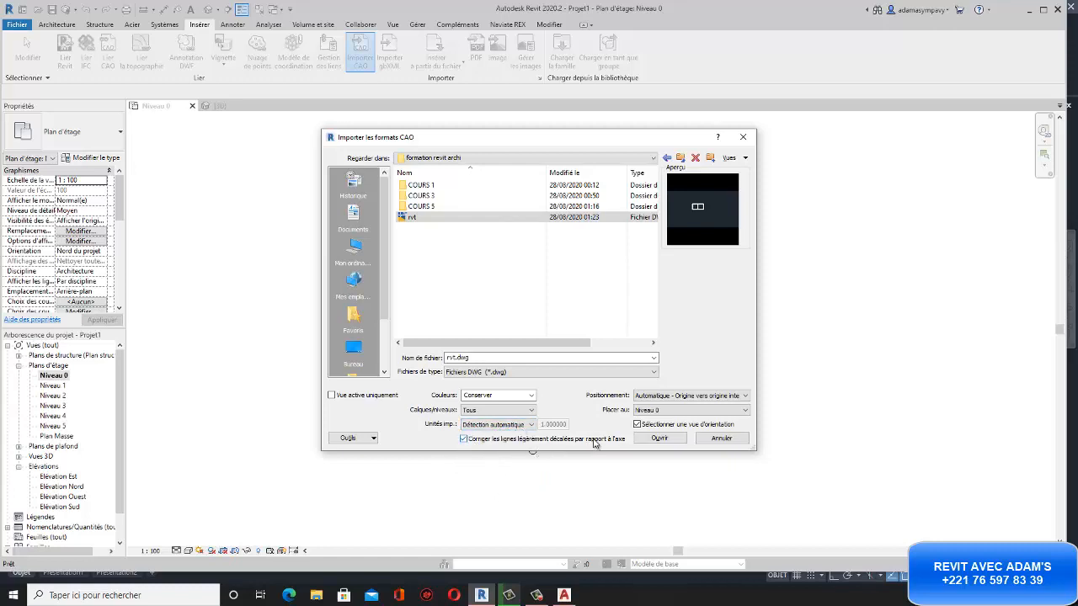
left_click(468, 396)
left_click(462, 397)
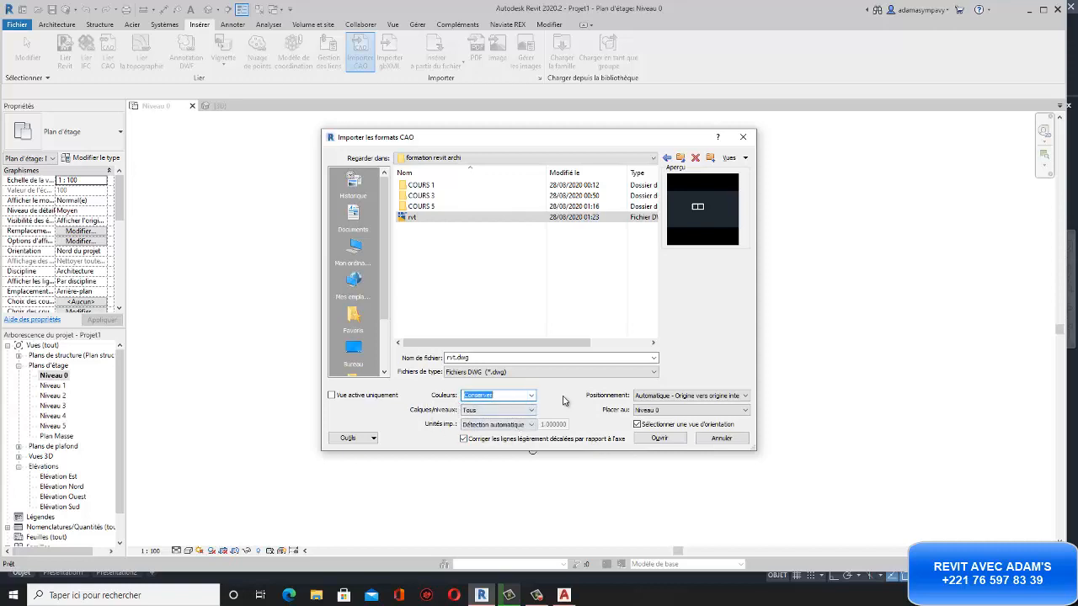
left_click(670, 440)
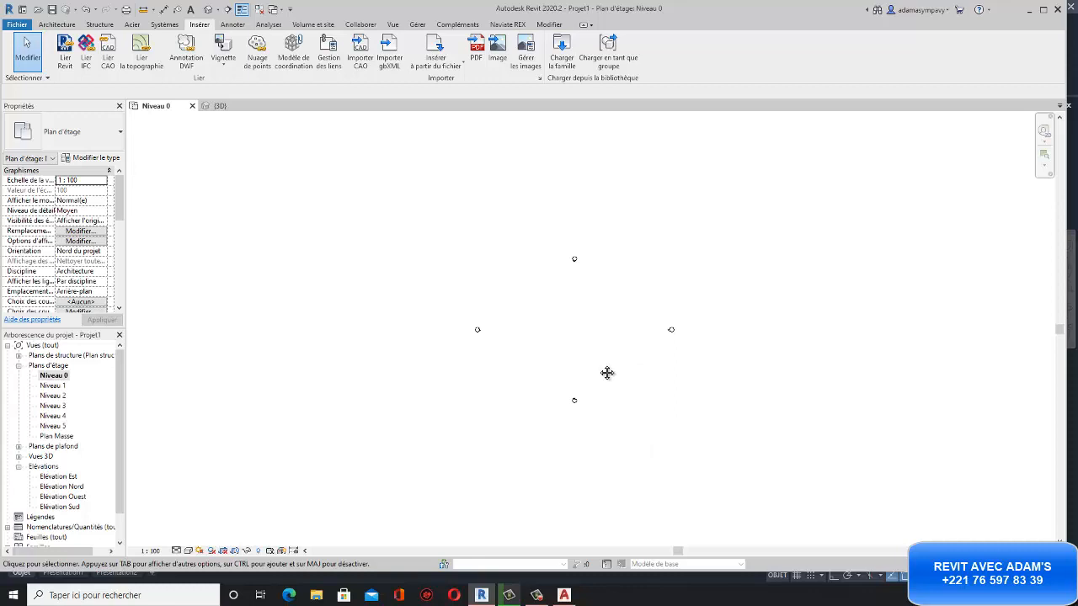
Examine the Niveau 0 floor plan between the elevation markers for the imported drawing.
scroll(455, 356, "down", 5)
scroll(558, 365, "down", 2)
scroll(613, 365, "up", 5)
scroll(564, 360, "down", 2)
scroll(563, 362, "up", 2)
scroll(563, 361, "down", 4)
scroll(656, 410, "up", 2)
scroll(374, 305, "down", 2)
Link rvt.dwg into the Niveau 0 plan as a CAD link with import units set to mètre.
left_click(108, 52)
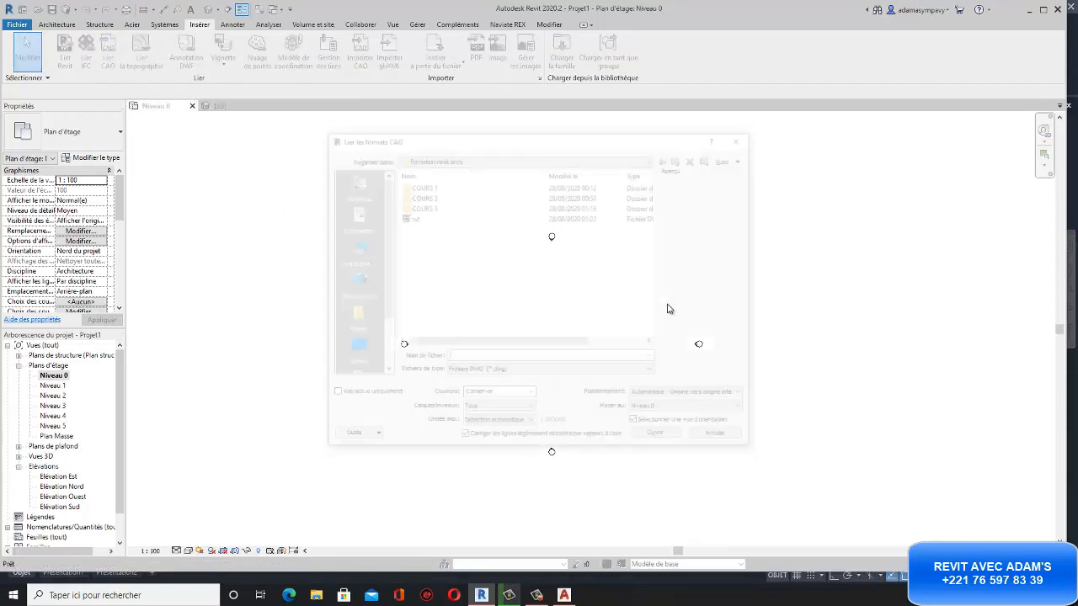
left_click(414, 217)
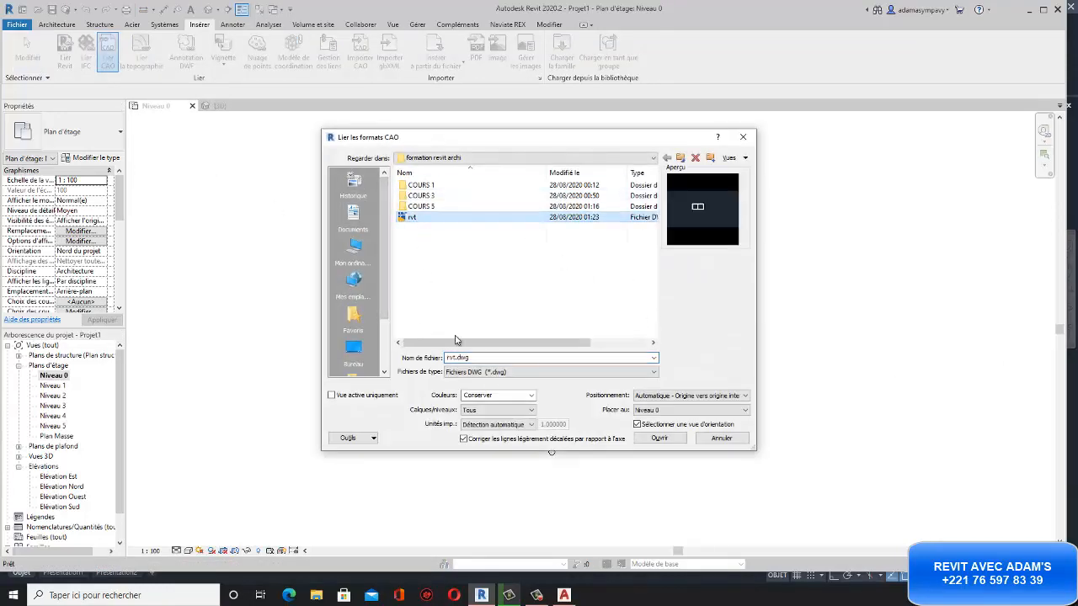
left_click(530, 424)
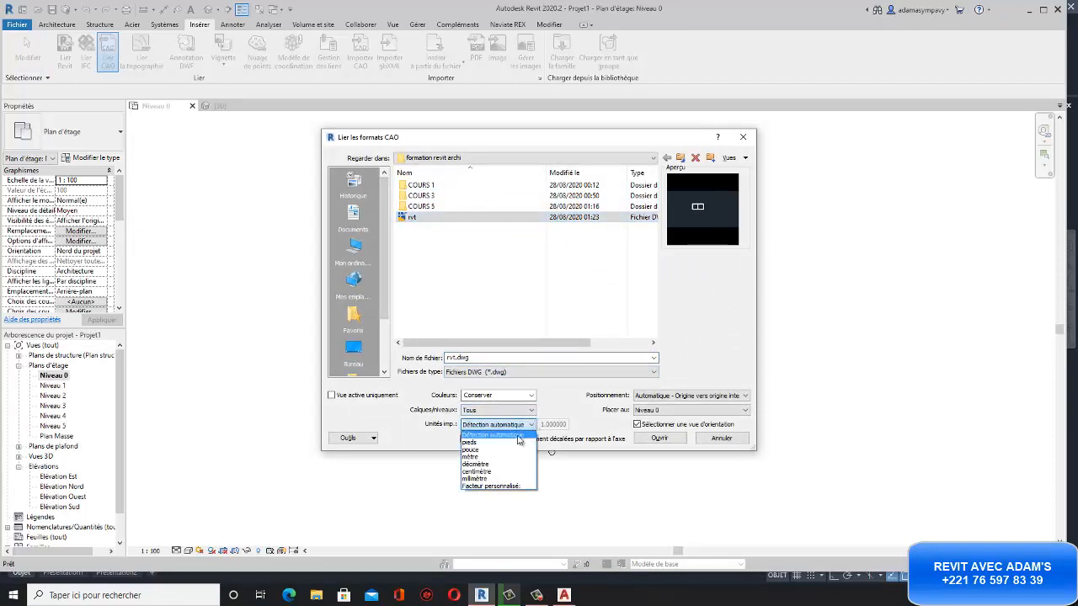
left_click(495, 457)
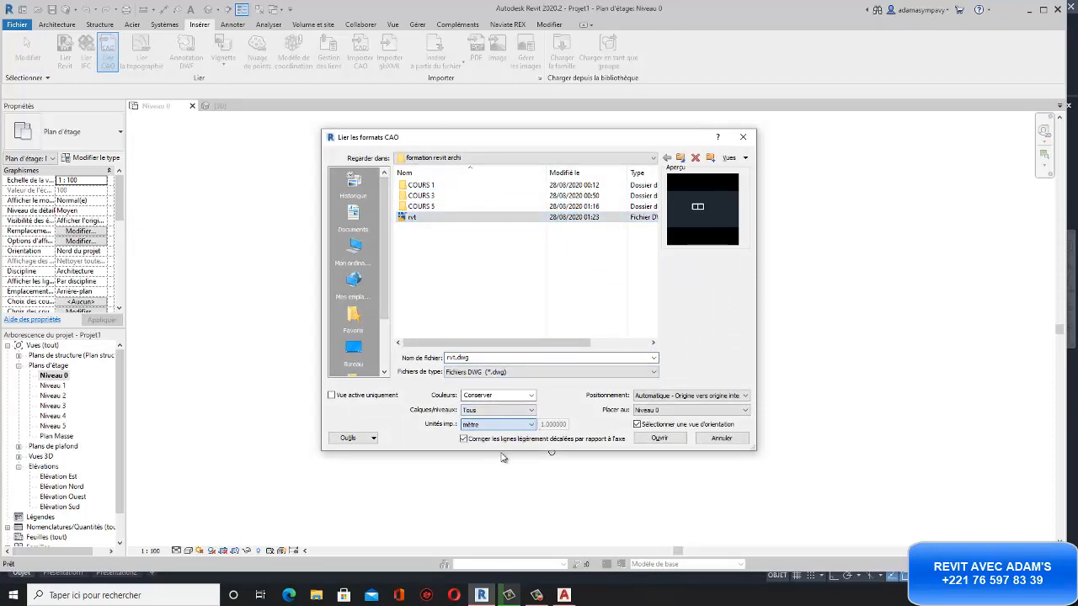
left_click(662, 443)
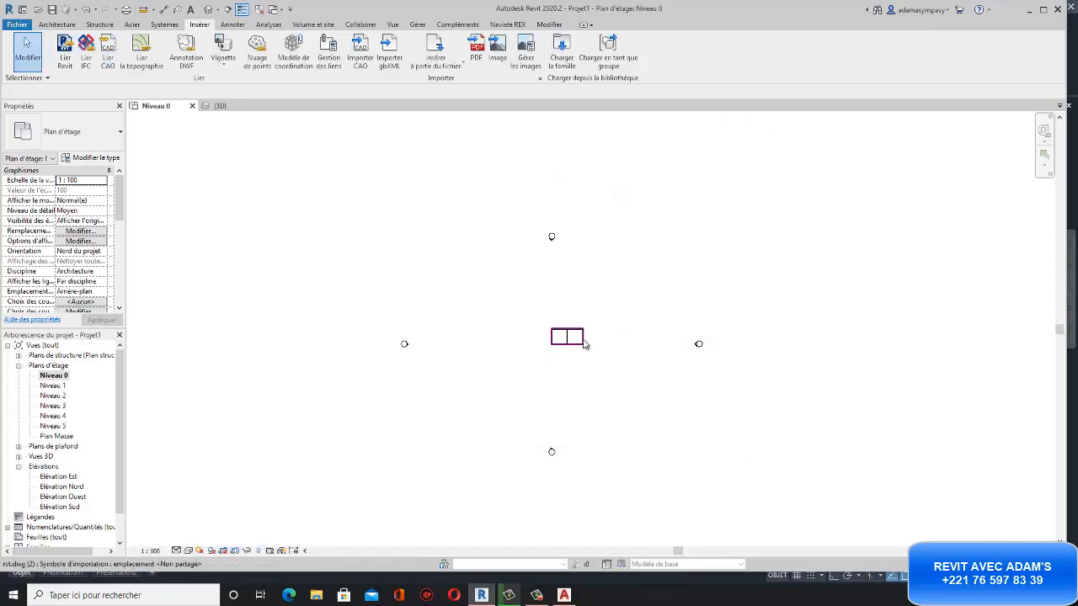
scroll(584, 344, "up", 10)
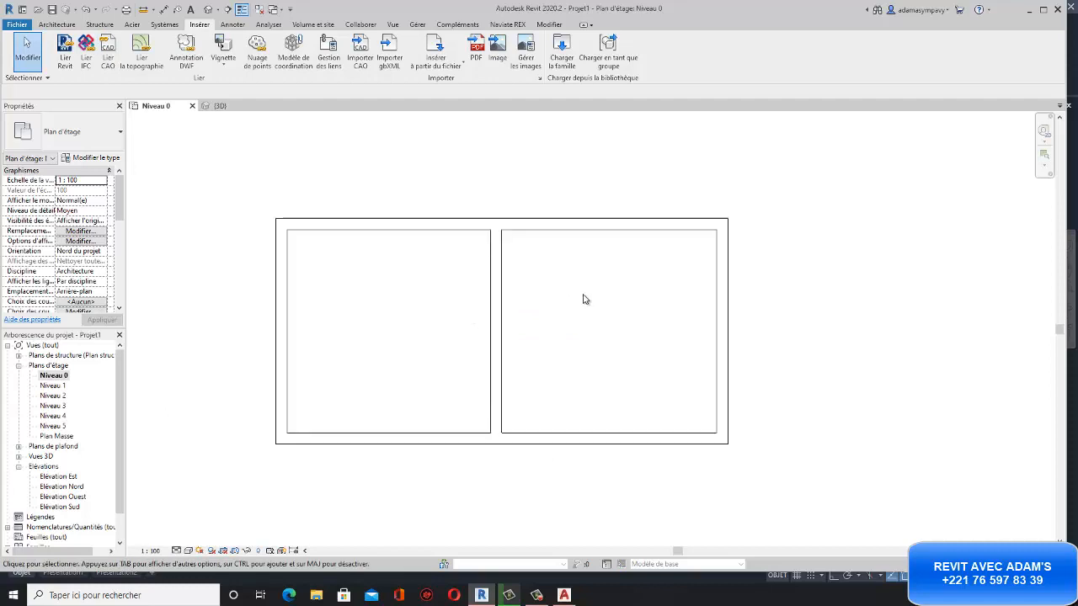
Try to delete the MURS layer from the rvt.dwg drawing in the Niveau 0 plan.
scroll(581, 354, "down", 8)
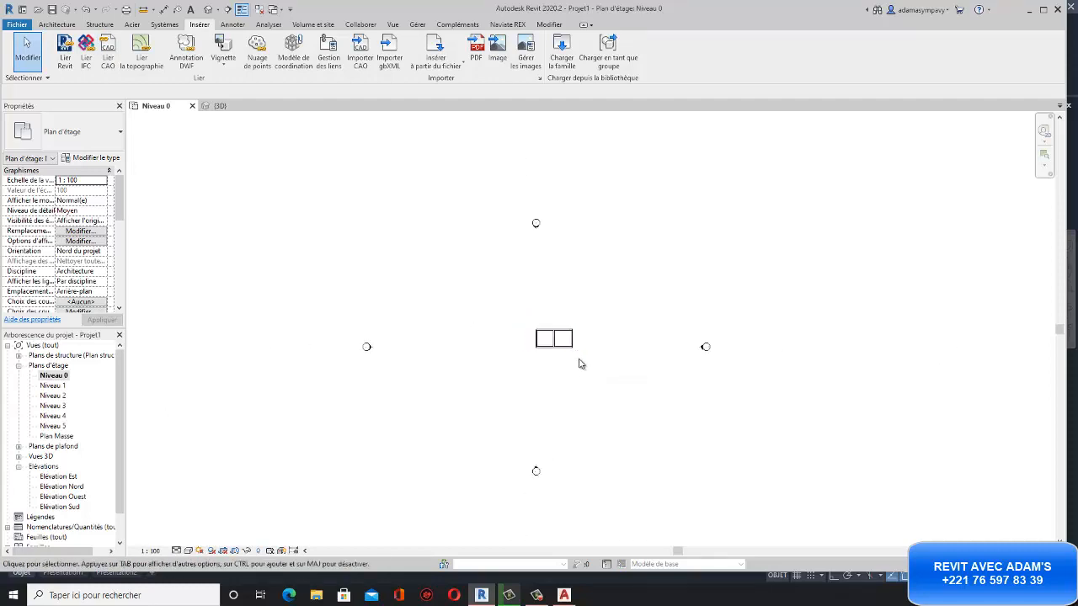
scroll(539, 281, "up", 1)
scroll(513, 370, "down", 1)
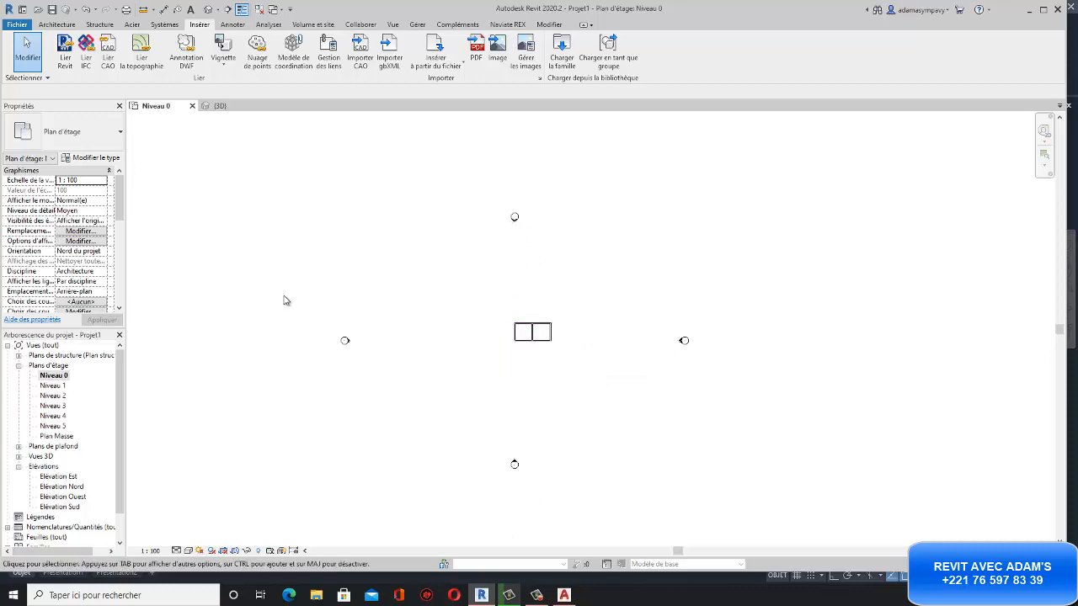
scroll(543, 338, "up", 4)
left_click(521, 377)
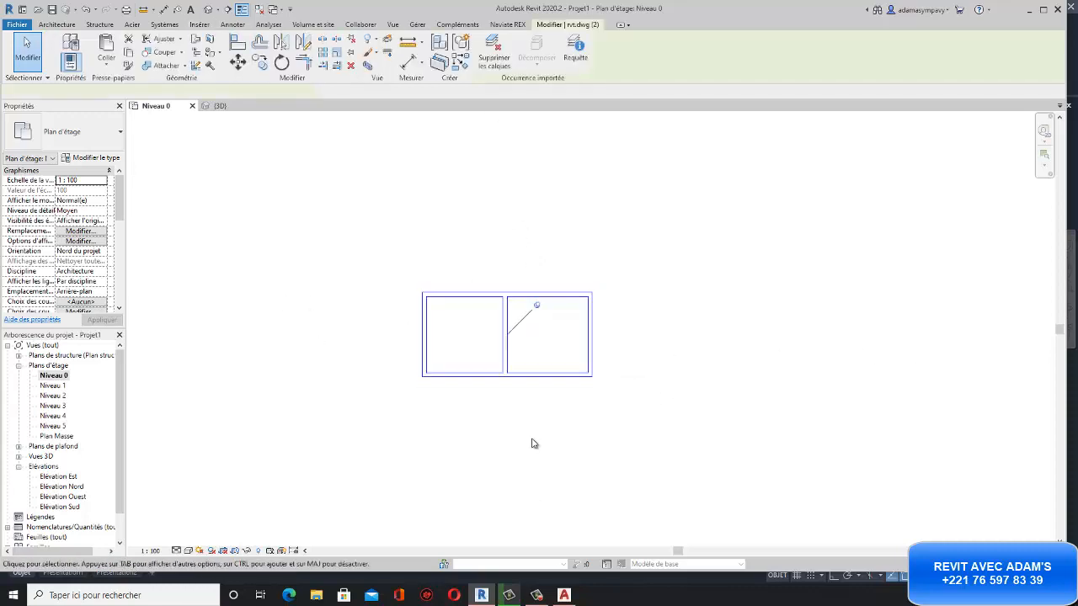
left_click(493, 52)
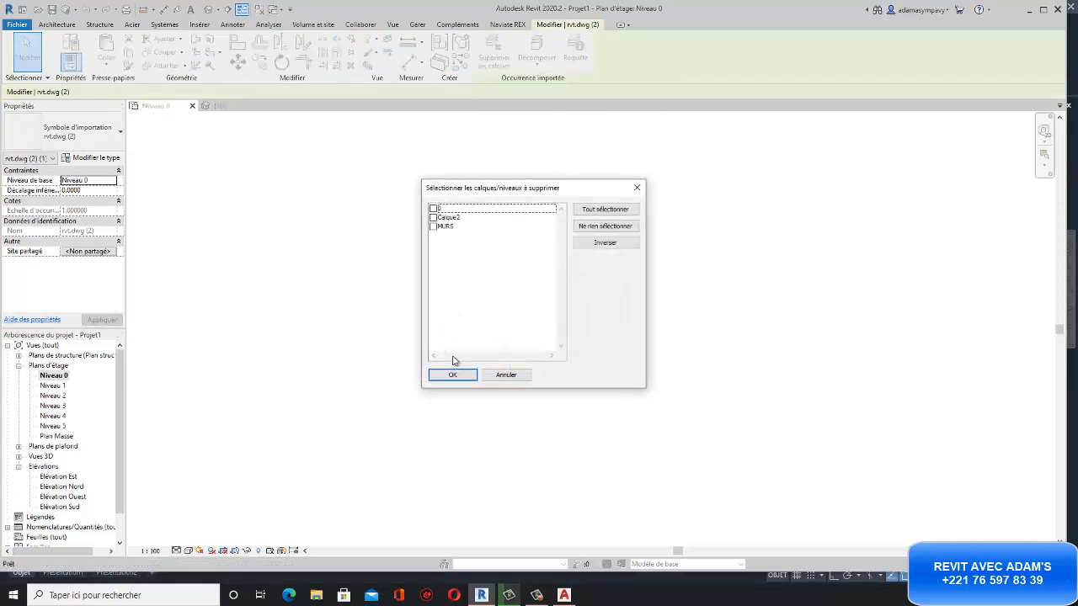
left_click(432, 226)
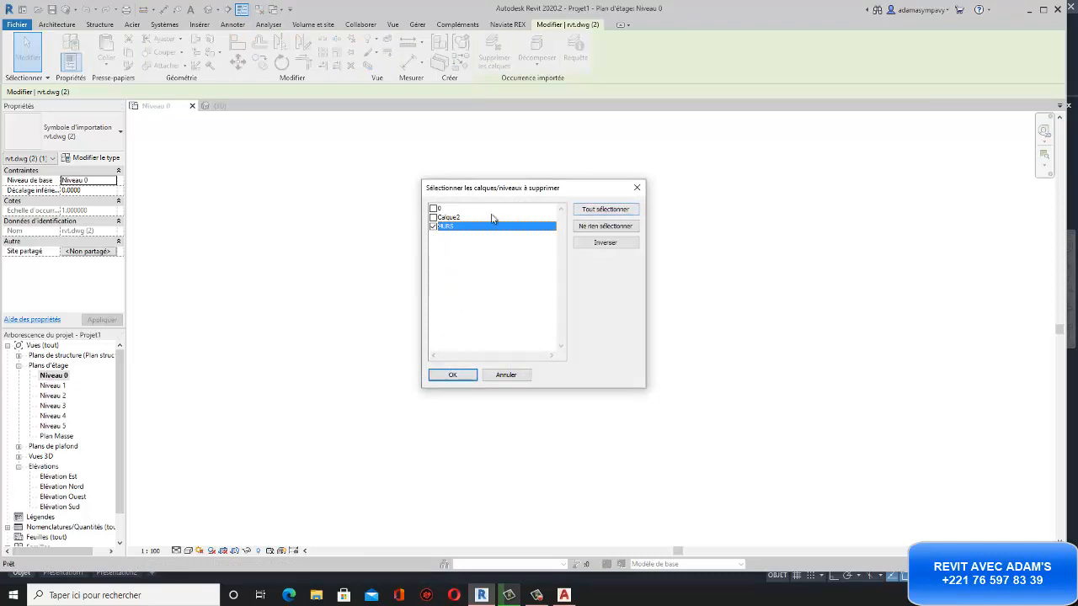
left_click(454, 376)
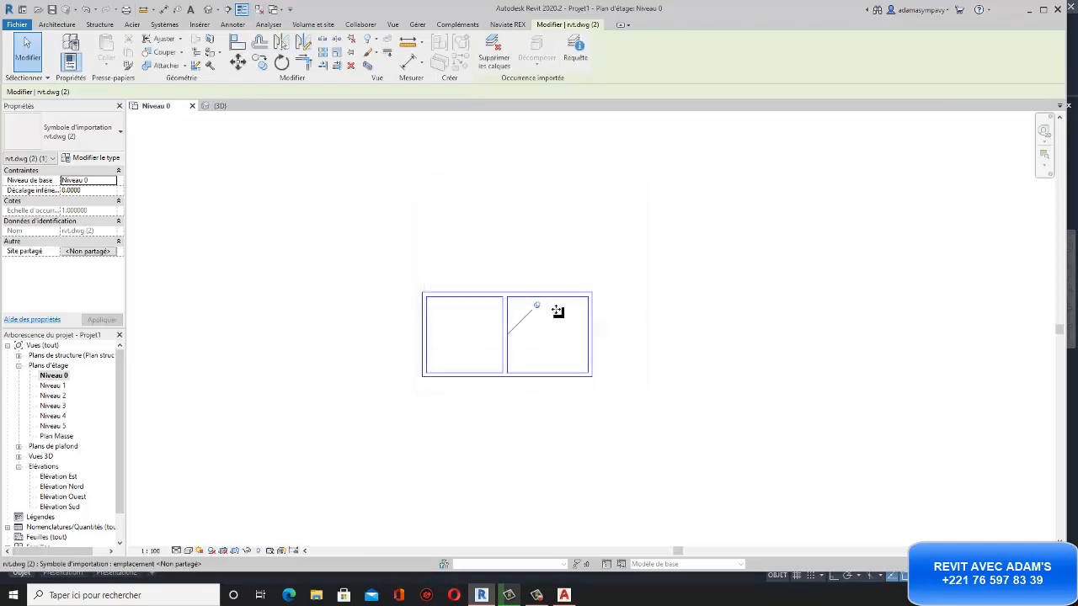
Query two upper wall lines of the rvt.dwg drawing for their type and layer.
left_click(578, 72)
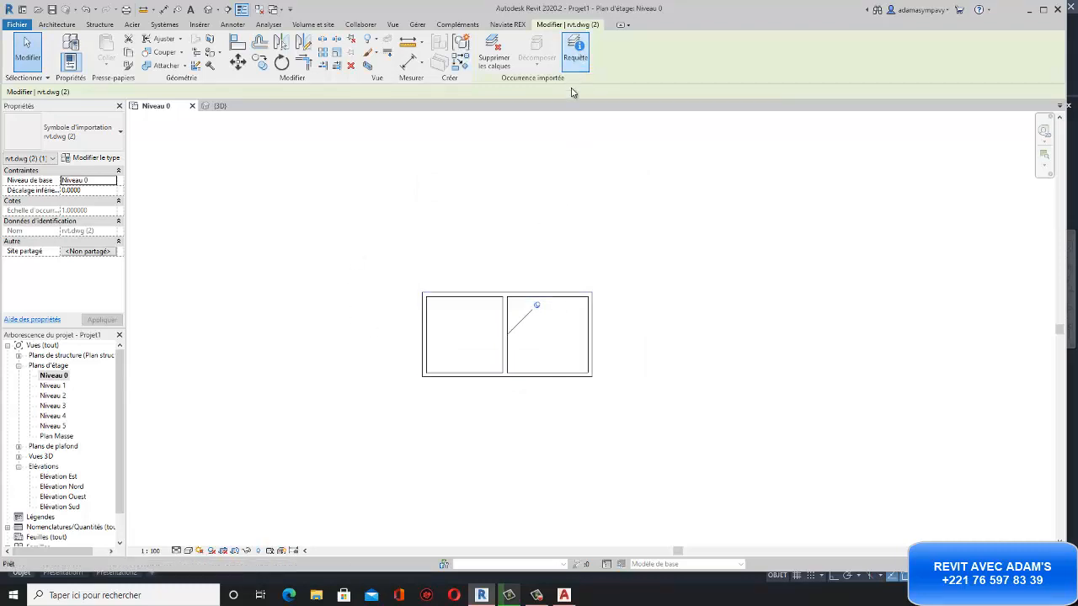
left_click(554, 303)
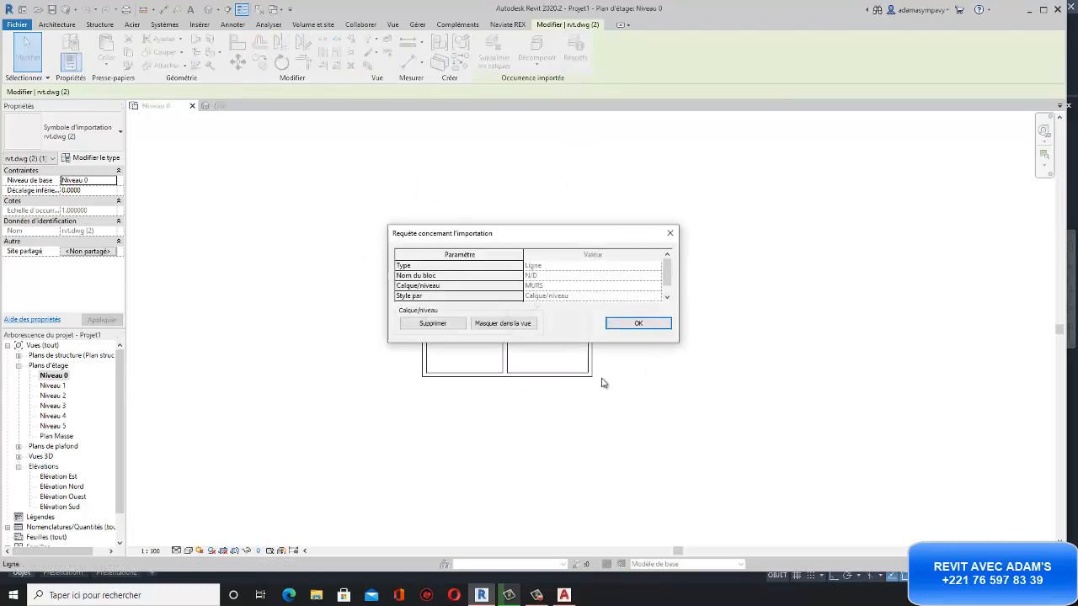
left_click(646, 325)
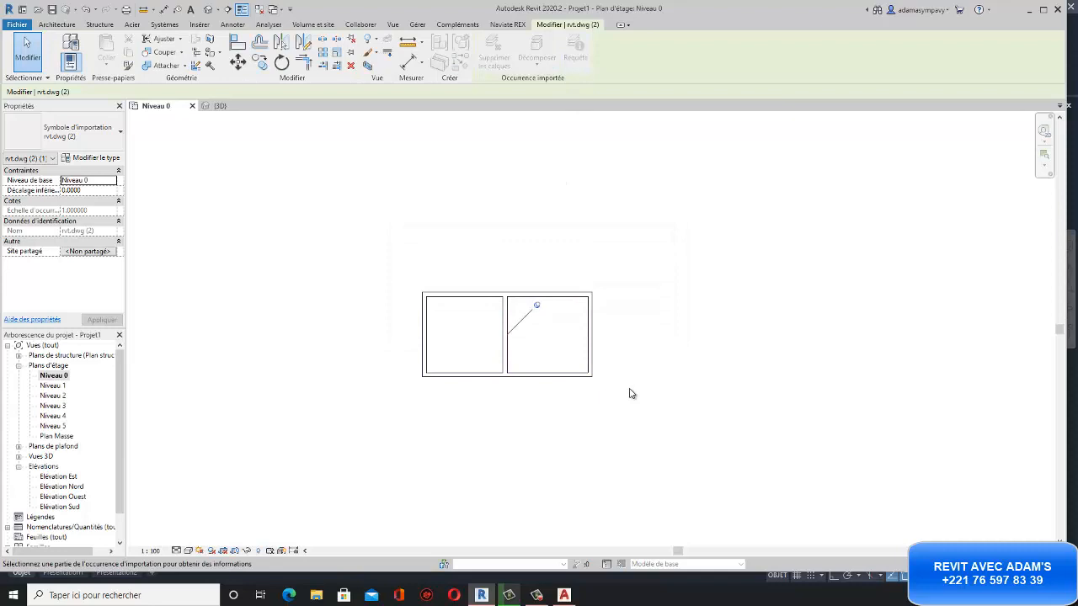
left_click(467, 293)
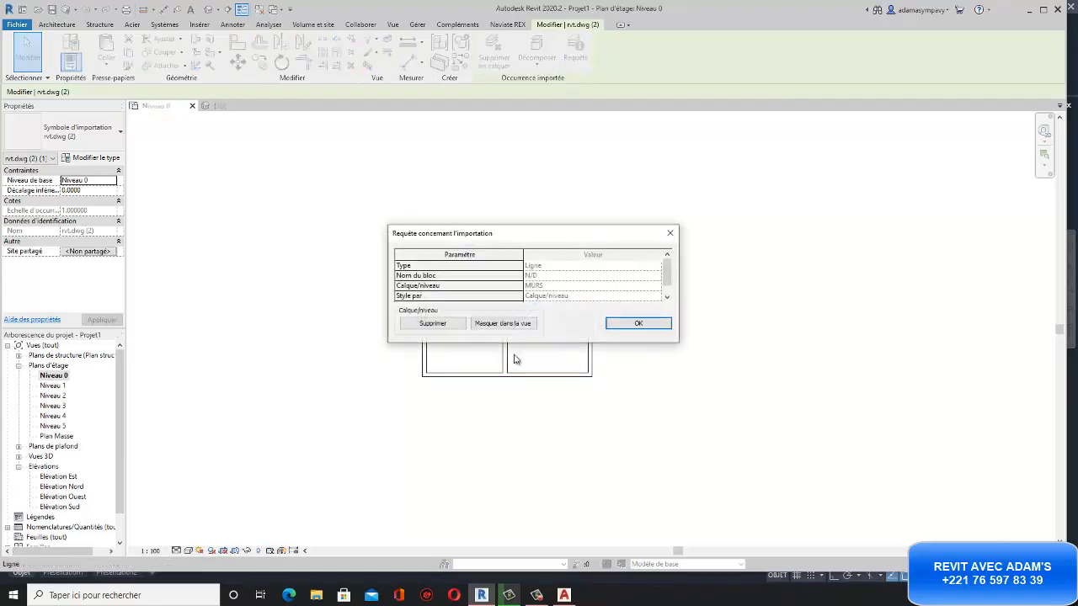
left_click(620, 326)
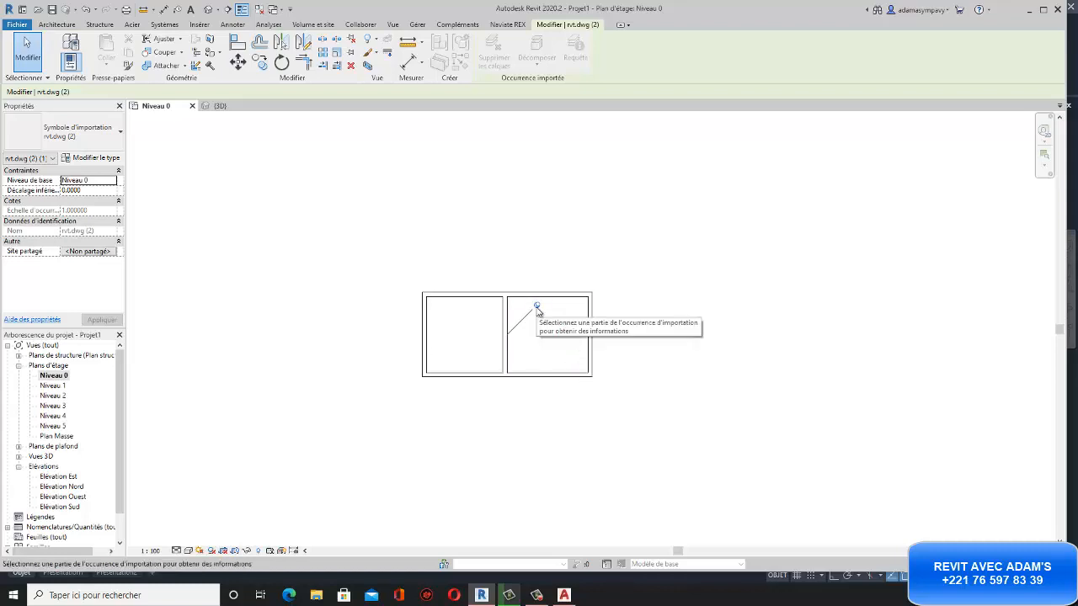
Query a wall line of rvt.dwg, delete its MURS layer, and undo the deletion.
scroll(655, 311, "down", 7)
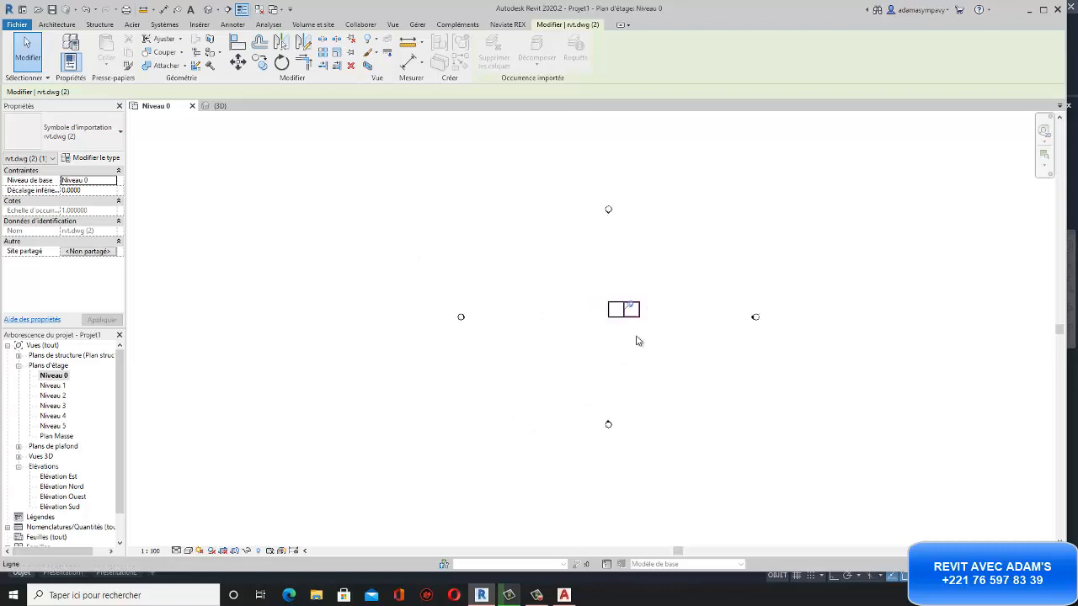
scroll(636, 320, "up", 5)
middle_click_drag(623, 314, 563, 348)
scroll(562, 347, "up", 1)
left_click(521, 334)
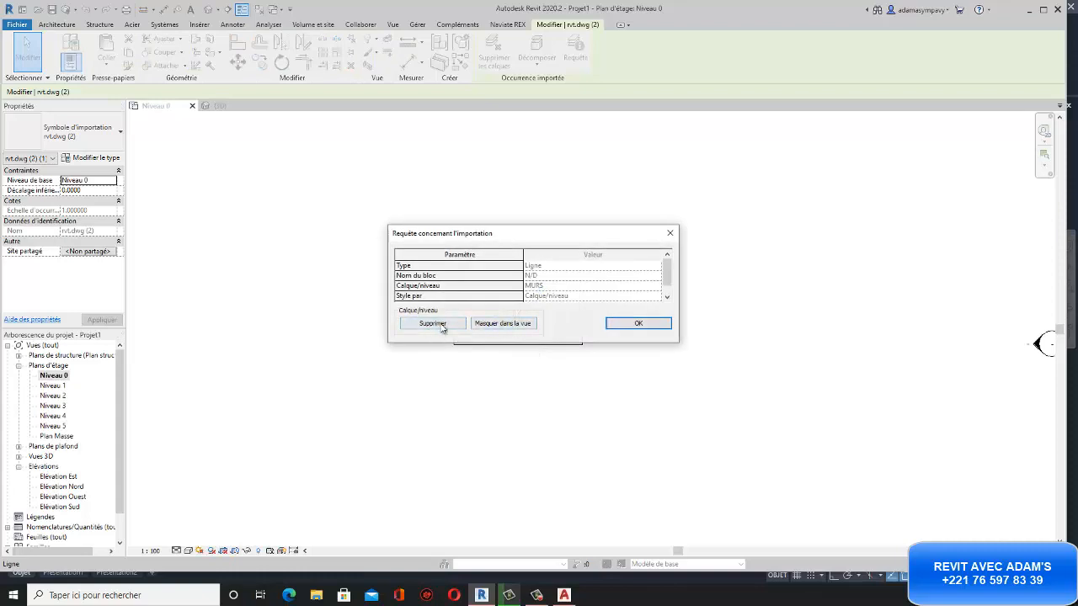
left_click(432, 324)
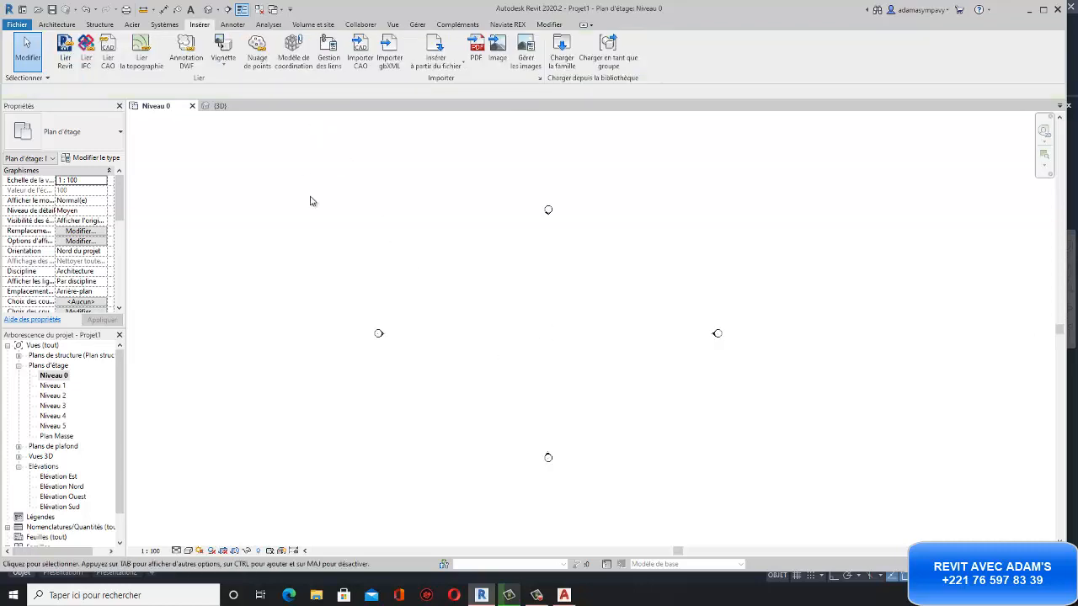
key("ctrl+z")
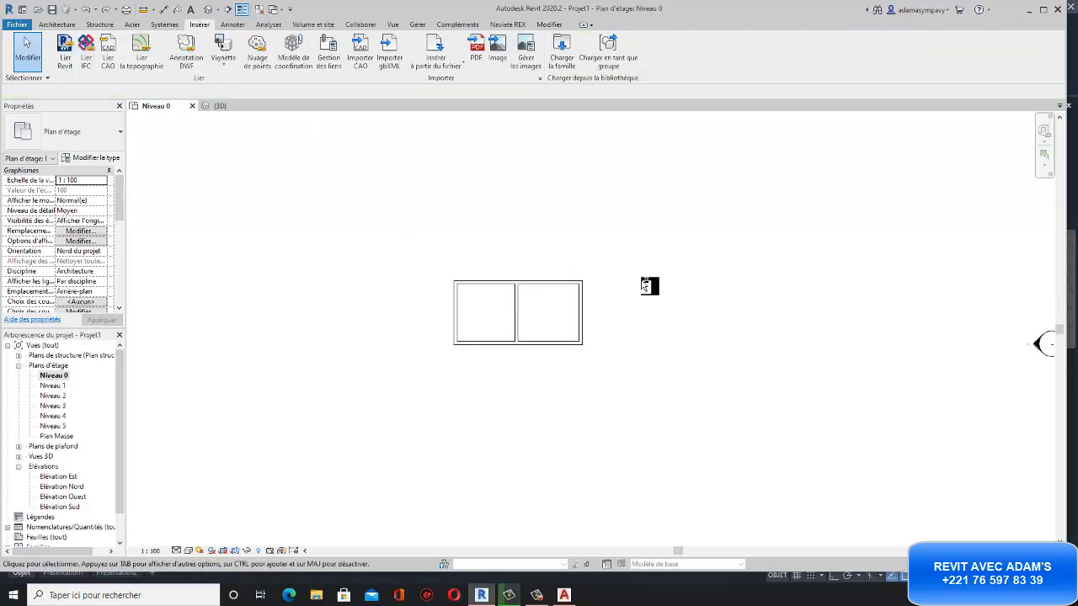
left_click(548, 285)
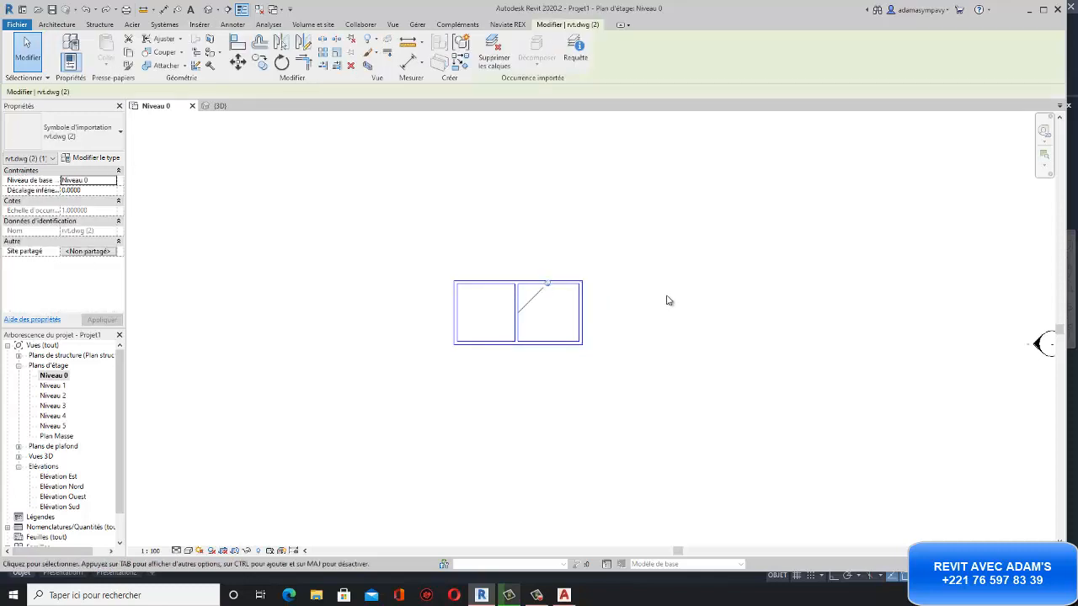
left_click(668, 300)
scroll(554, 255, "down", 2)
scroll(573, 279, "up", 5)
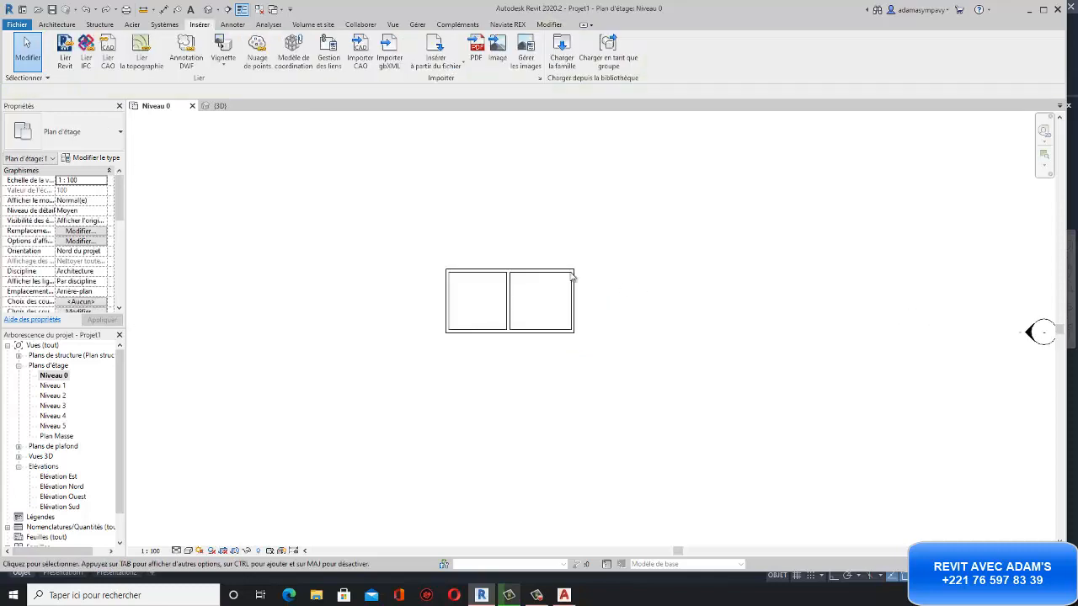
scroll(501, 276, "down", 2)
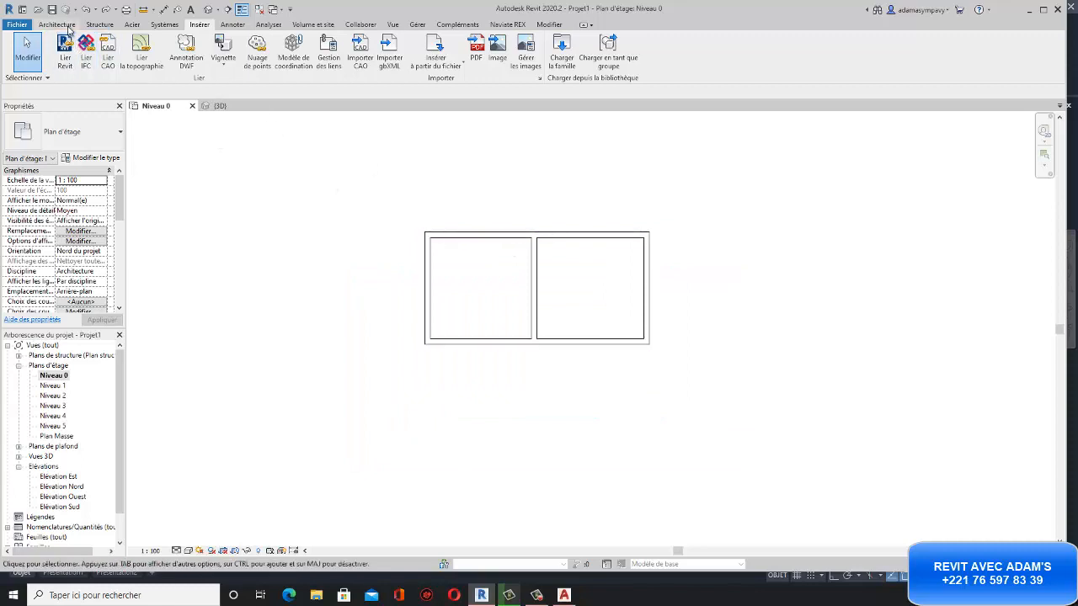
Draw a 5.85 m MUR 15 BIS architectural wall up to Niveau 1 along the centreline of the plan's upper wall.
left_click(57, 24)
left_click(66, 63)
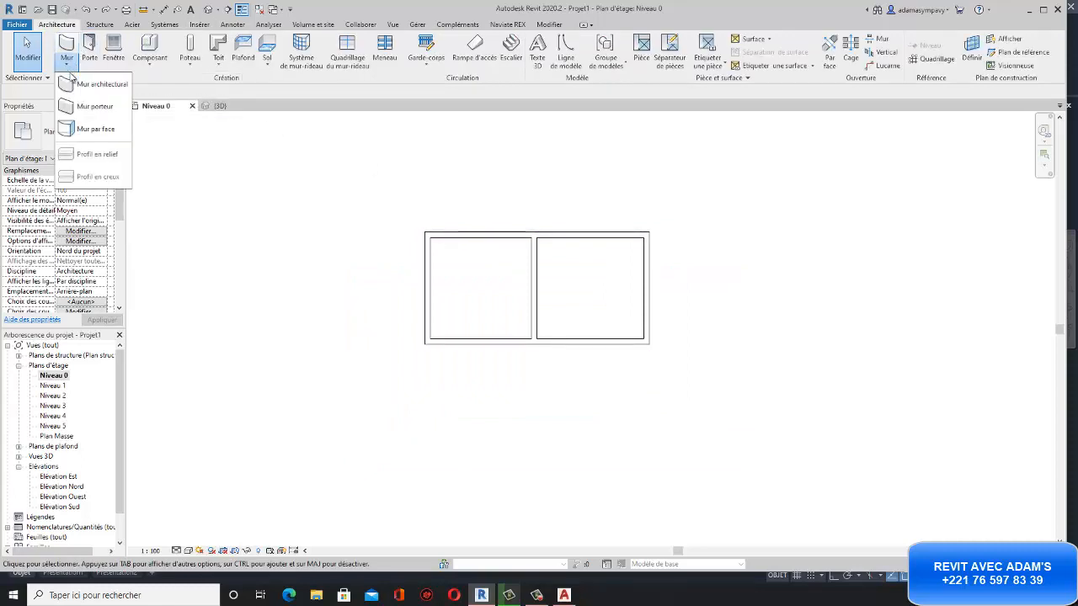
left_click(84, 80)
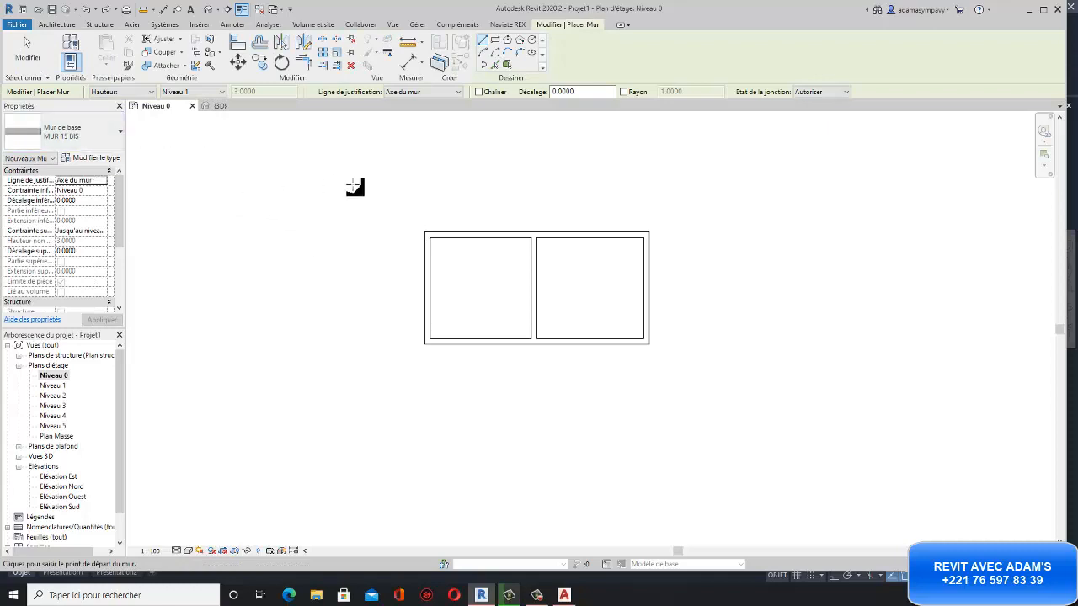
scroll(541, 241, "up", 4)
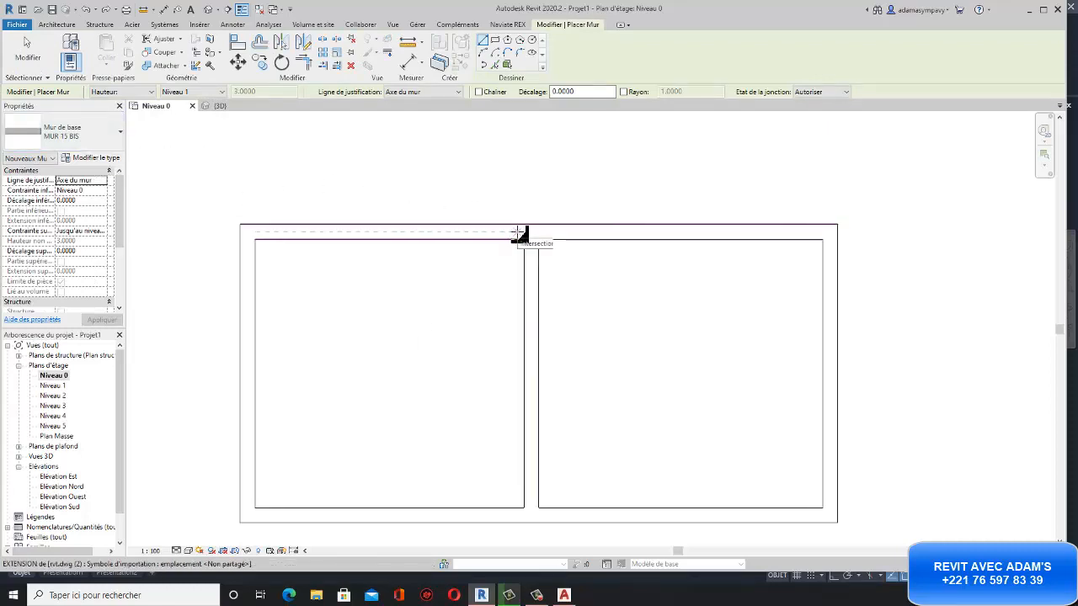
left_click(246, 231)
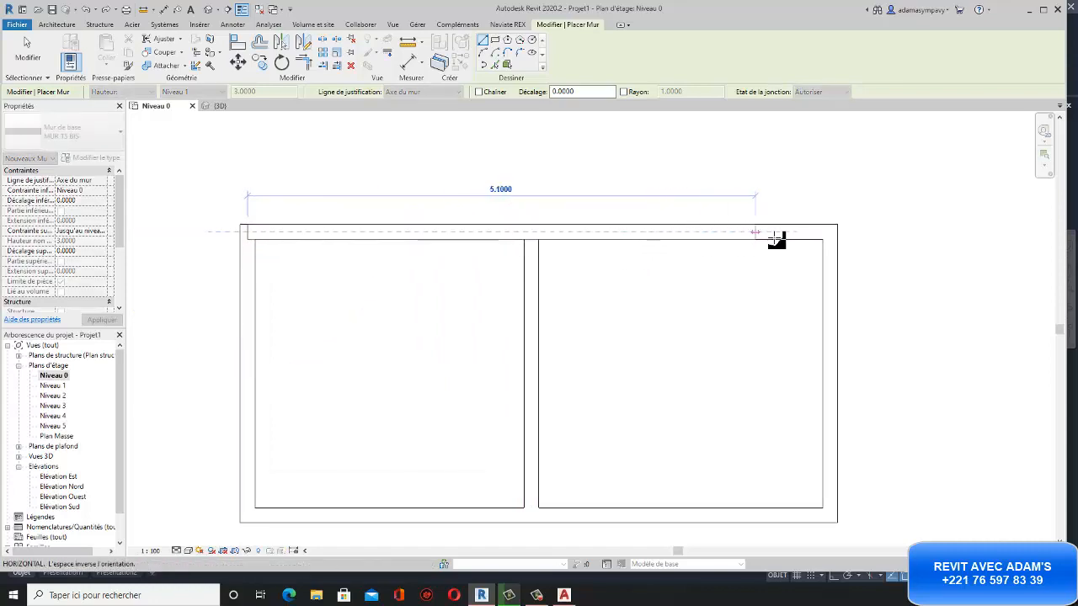
left_click(831, 230)
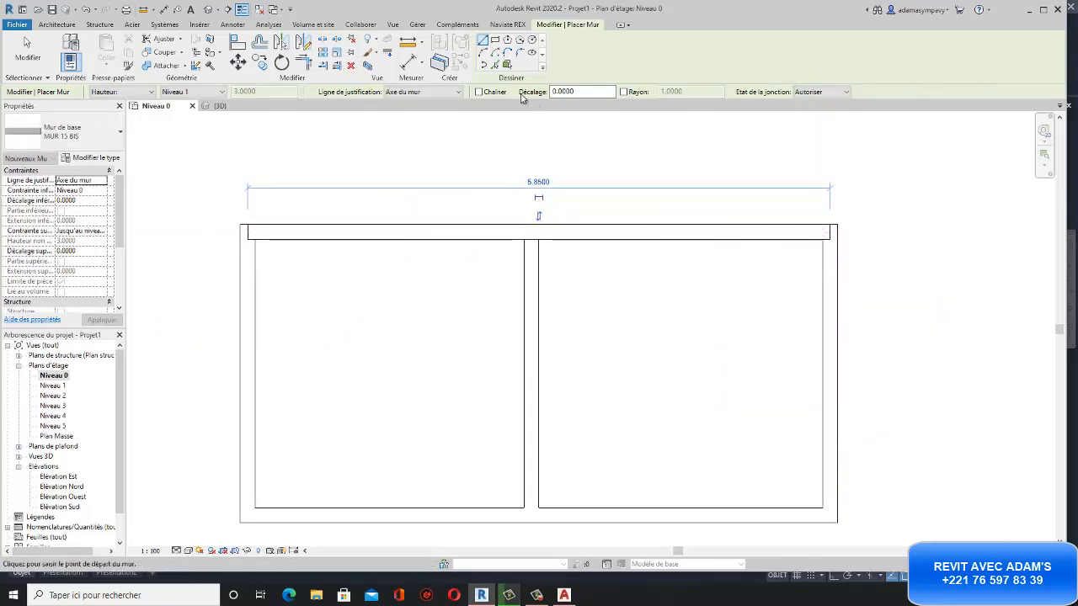
Enable Chaîner and draw the right, lower and left outer walls along the drawing's wall centrelines, closing the rectangle.
left_click(830, 231)
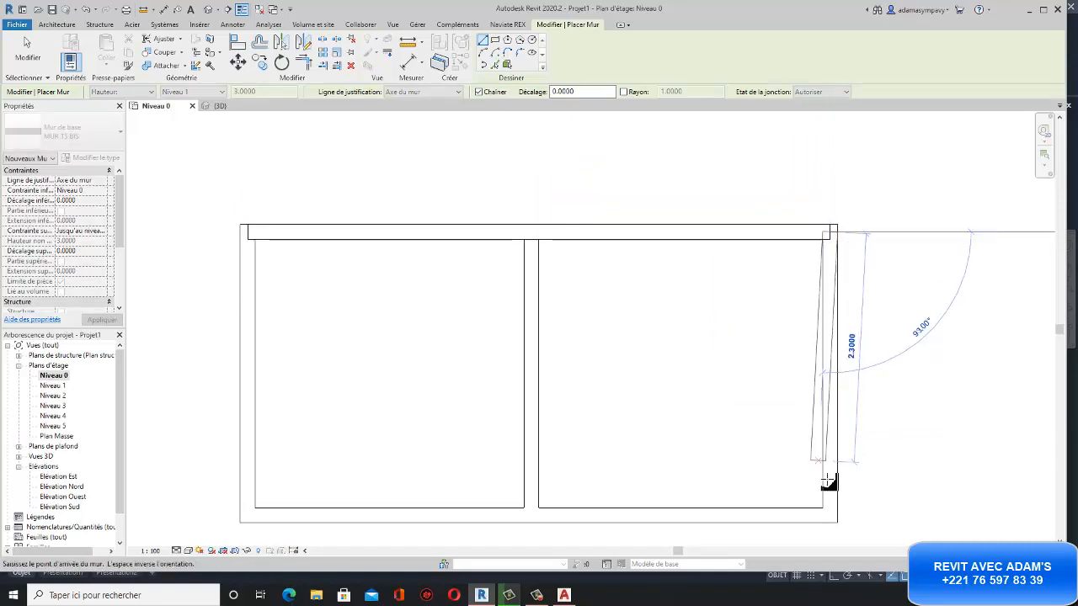
left_click(830, 513)
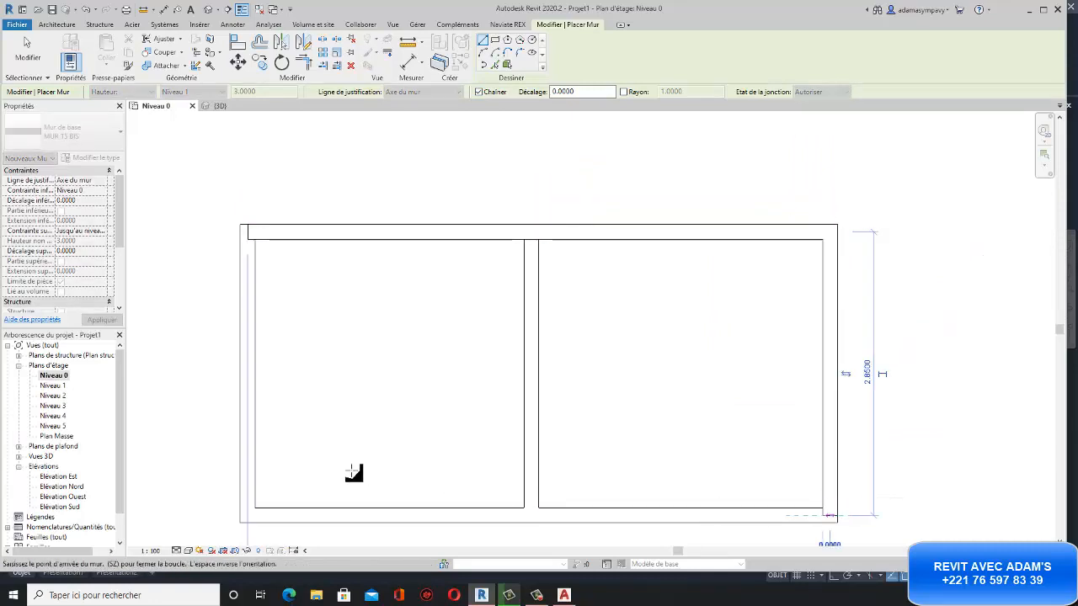
left_click(251, 512)
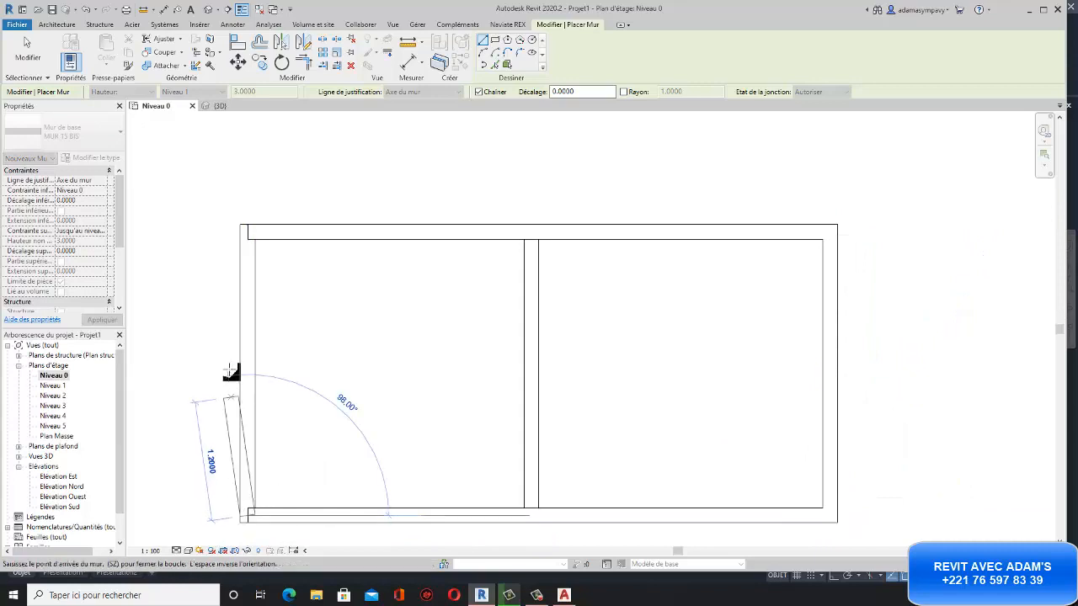
left_click(248, 232)
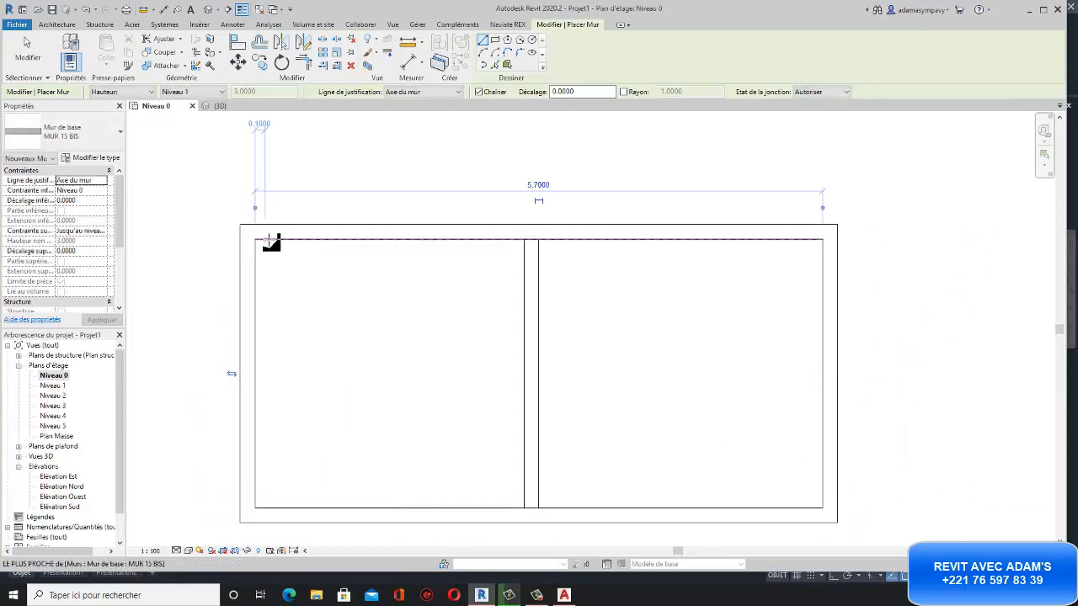
key("Escape")
key("Escape")
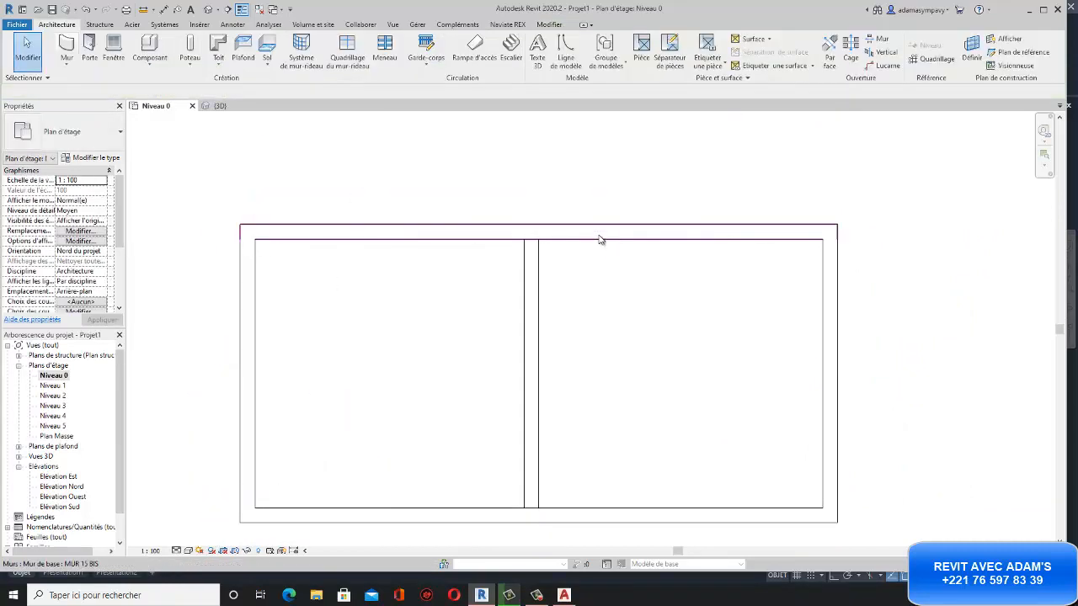
Inspect the upper and right outer walls by selecting them in the Niveau 0 plan.
left_click(606, 232)
left_click(826, 347)
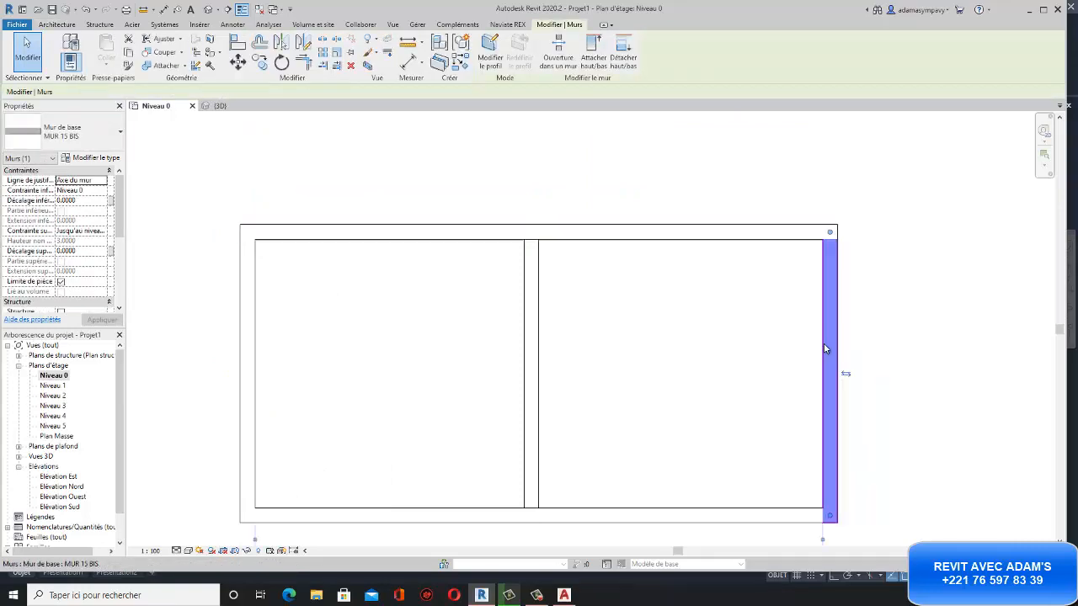
left_click(744, 324)
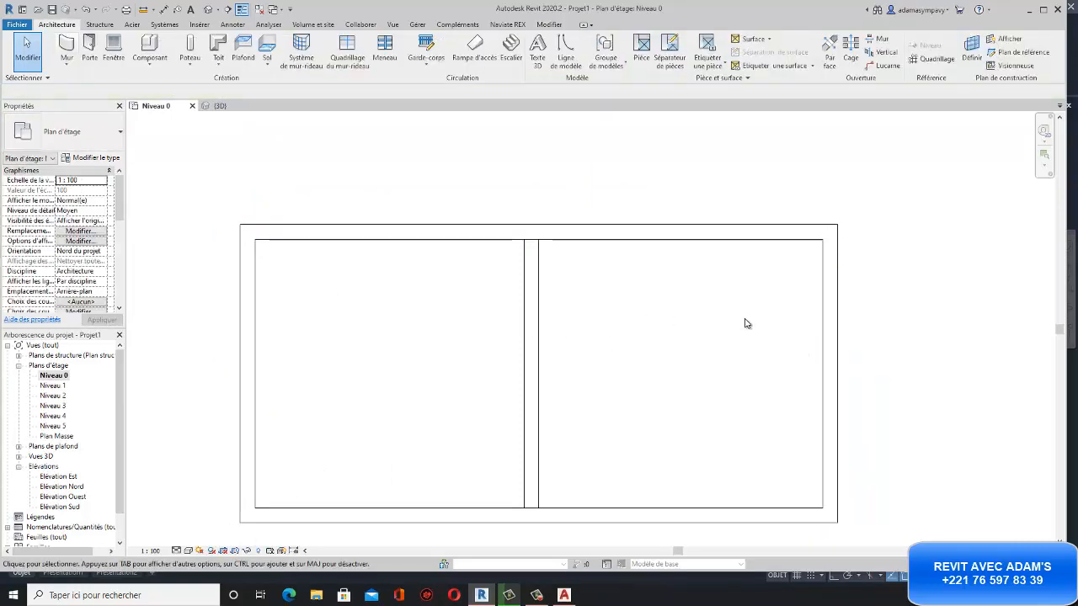
left_click(640, 233)
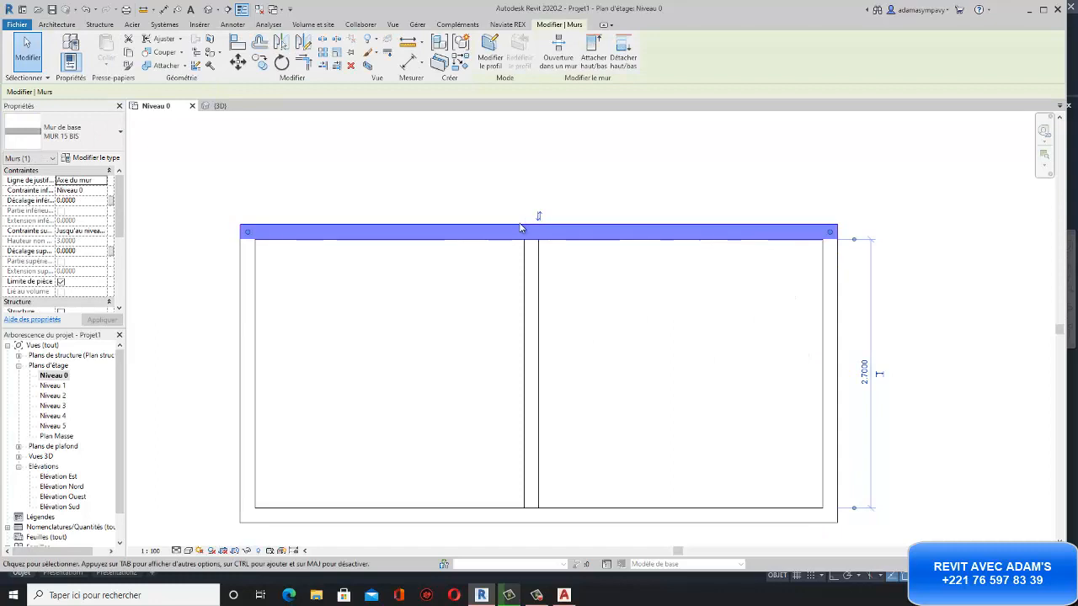
scroll(544, 202, "down", 4)
key("Escape")
scroll(536, 234, "up", 3)
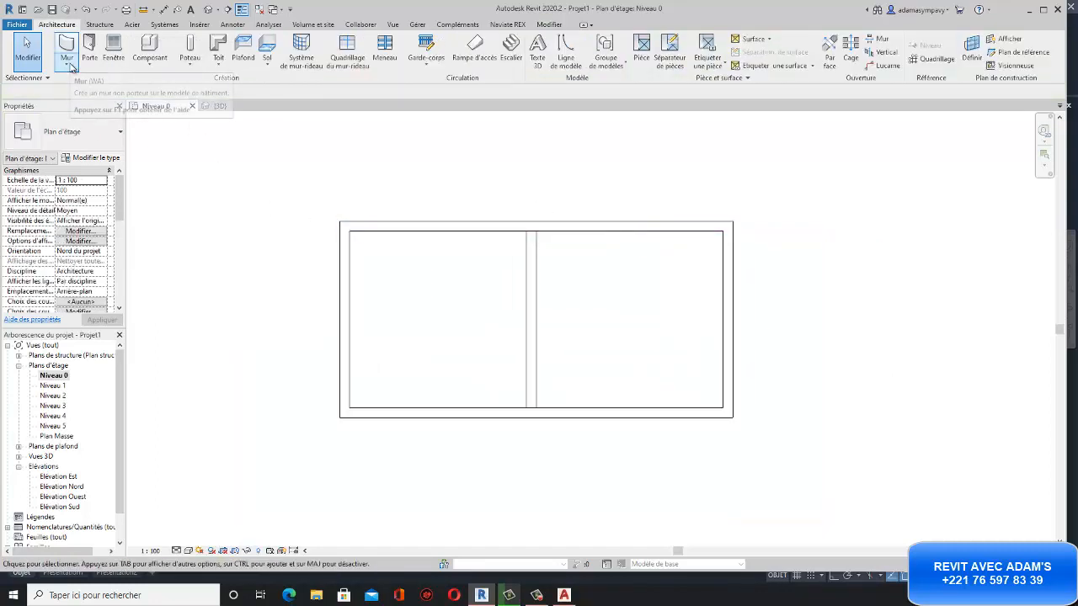
Draw the partition wall between the two rooms, identical to the upper MUR 15 BIS wall, along the linked drawing's partition centreline.
left_click(606, 232)
scroll(606, 233, "up", 1)
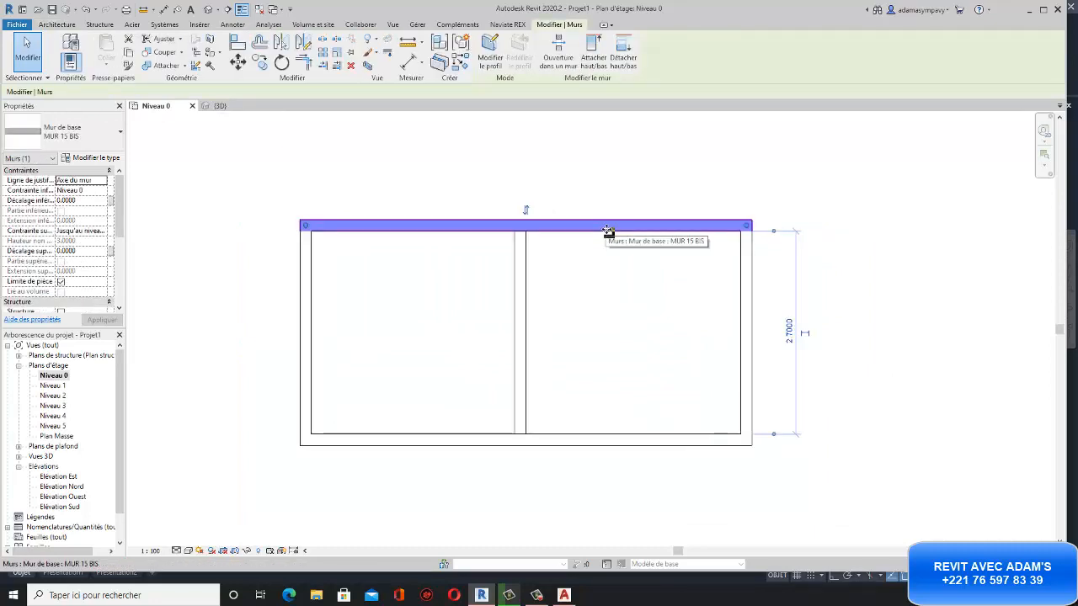
right_click(608, 233)
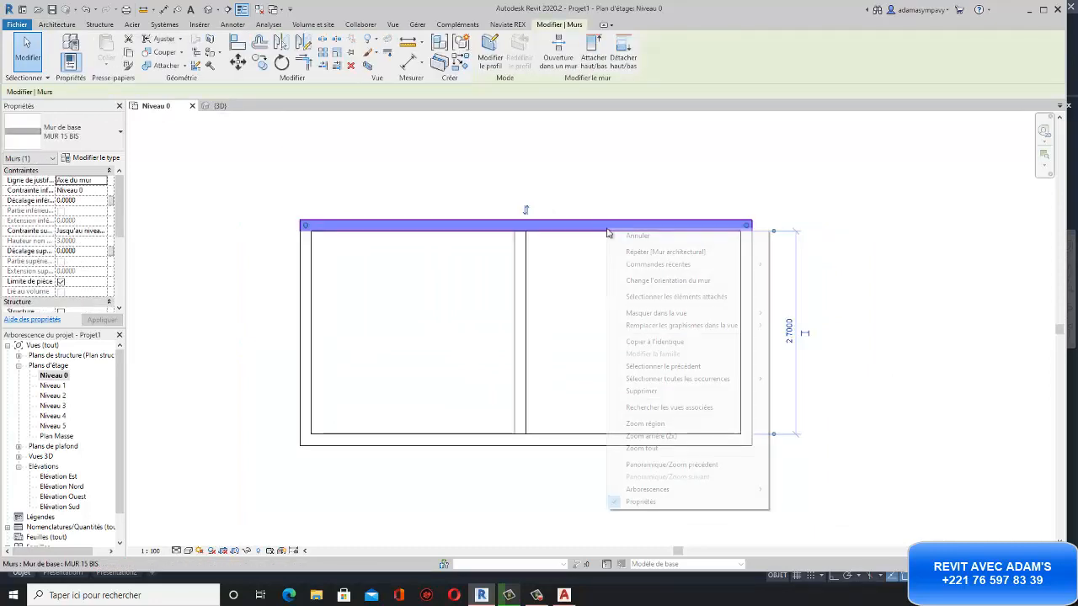
left_click(653, 342)
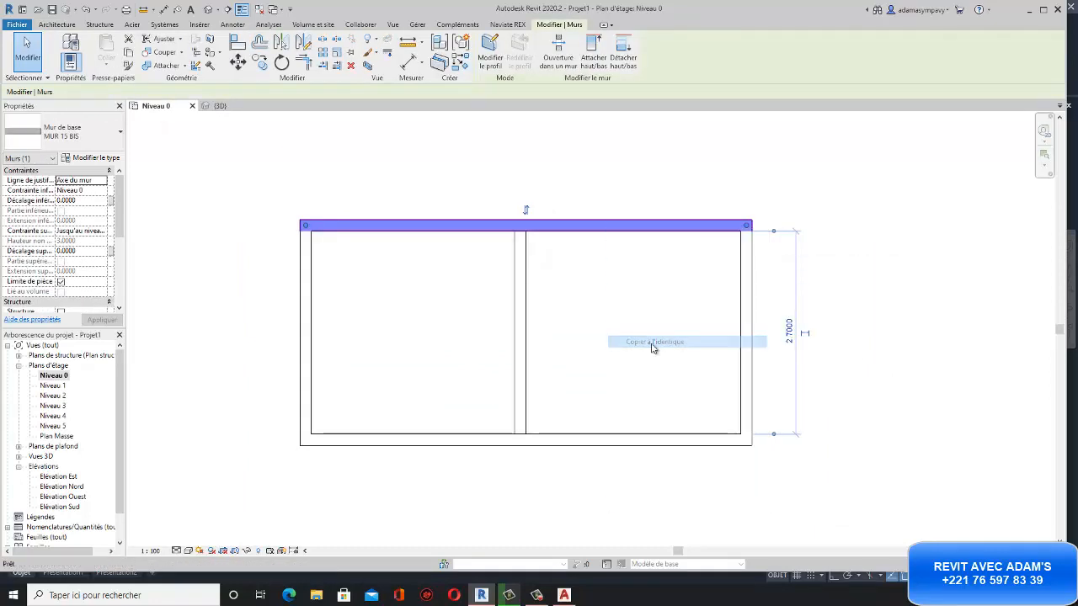
left_click(517, 440)
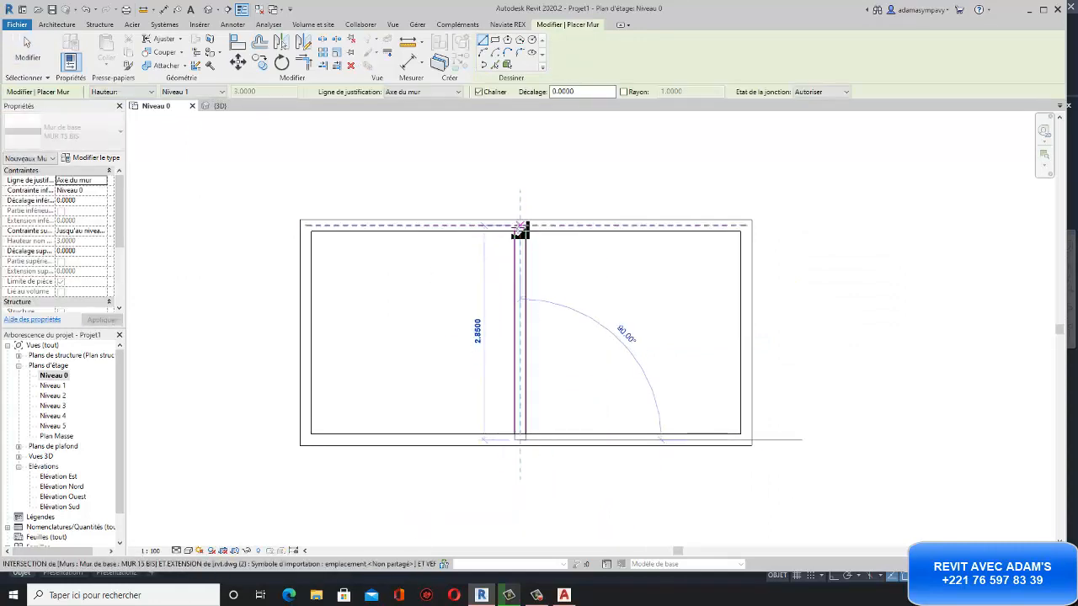
left_click(520, 242)
key("Escape")
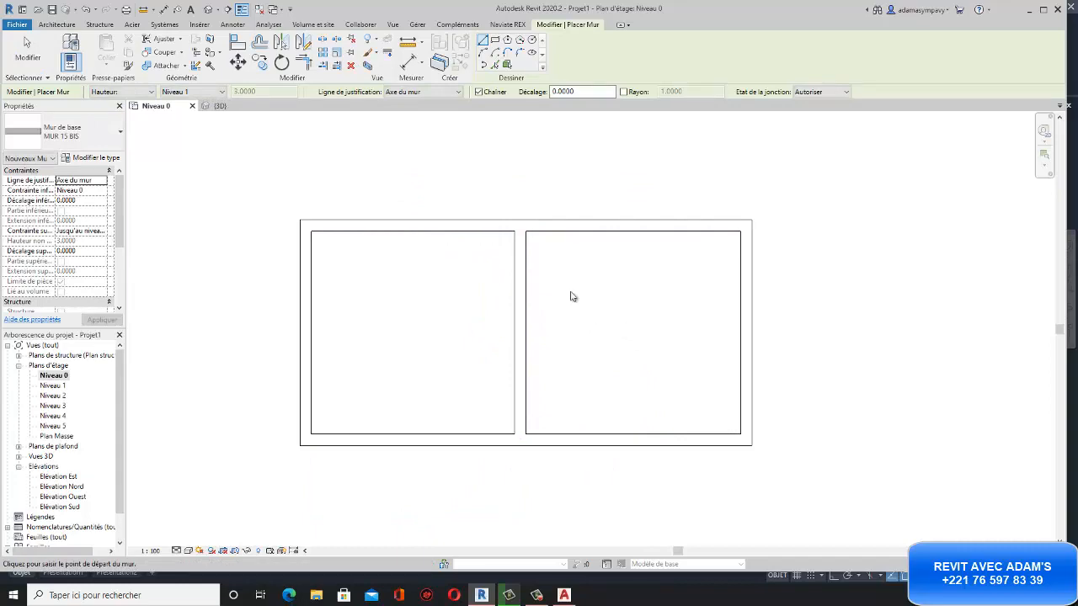
key("Escape")
Inspect the finished walls in the Niveau 0 plan by selecting the lower outer wall and the partition.
scroll(548, 202, "down", 3)
left_click_drag(392, 184, 713, 394)
left_click(551, 339)
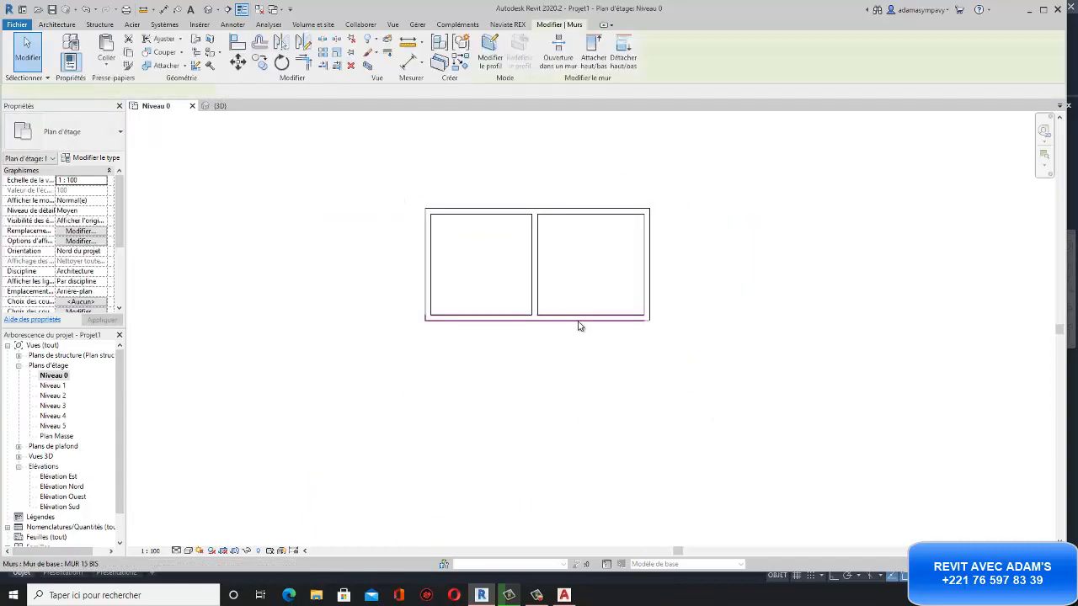
left_click(578, 321)
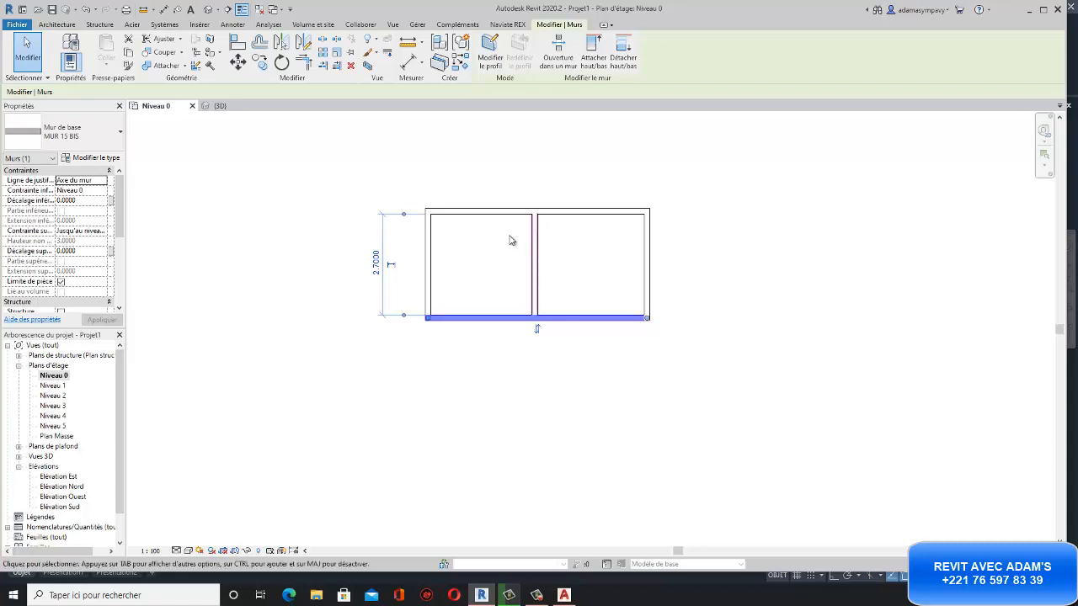
left_click(536, 253)
key("Escape")
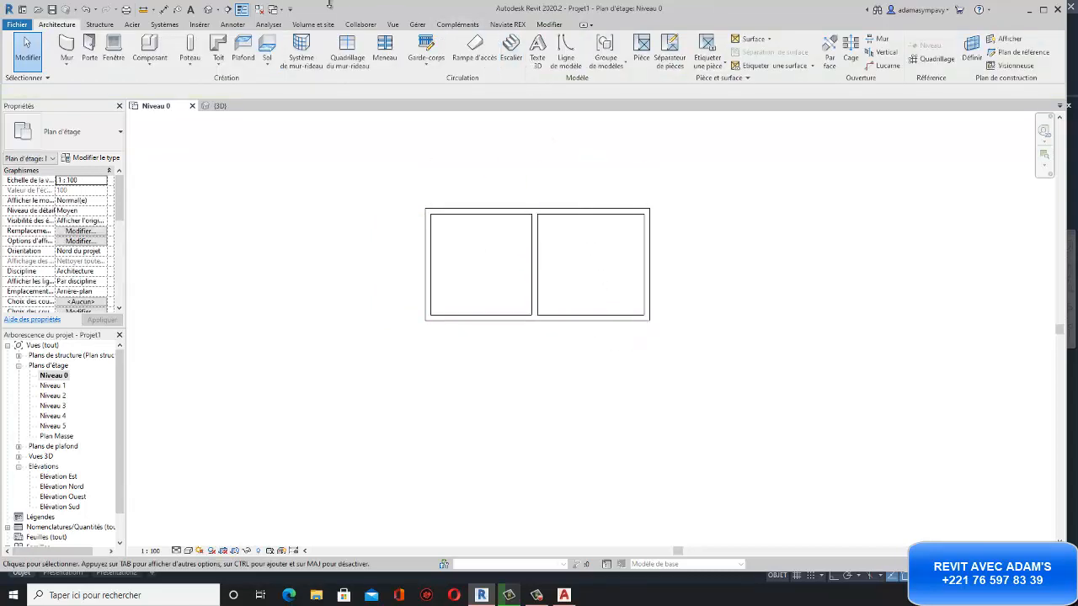
Check the two-room wall model in the 3D view and return to the Niveau 0 plan.
left_click(208, 10)
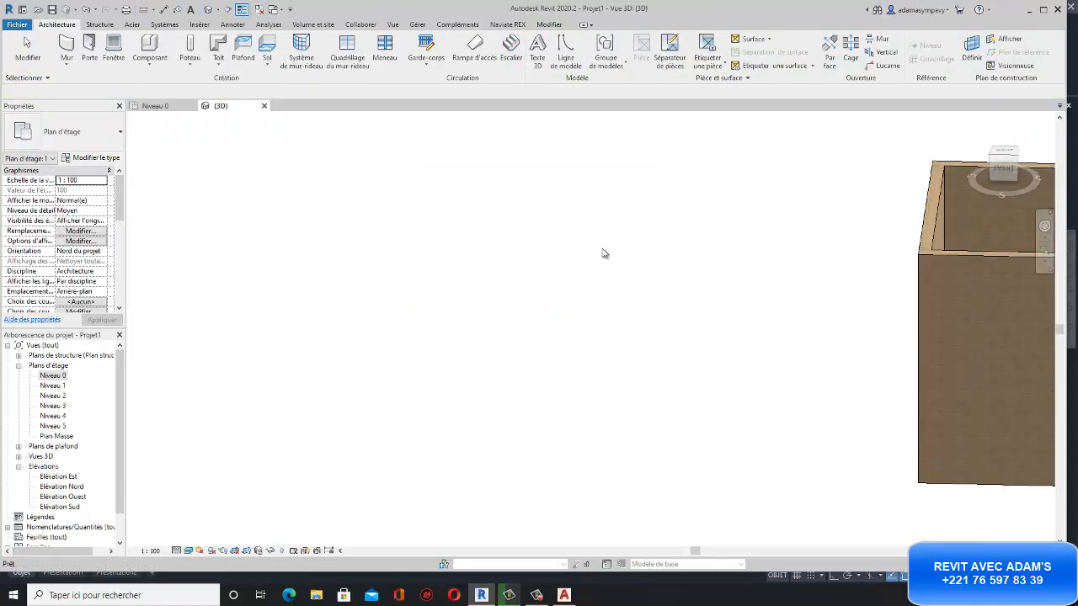
scroll(559, 250, "up", 3)
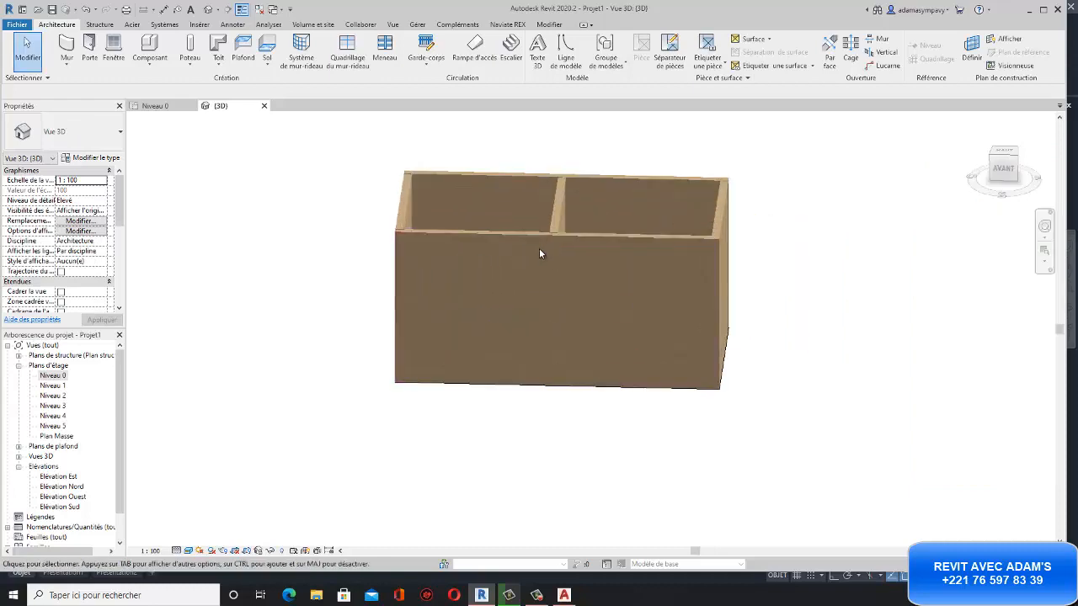
scroll(543, 252, "down", 4)
left_click(156, 106)
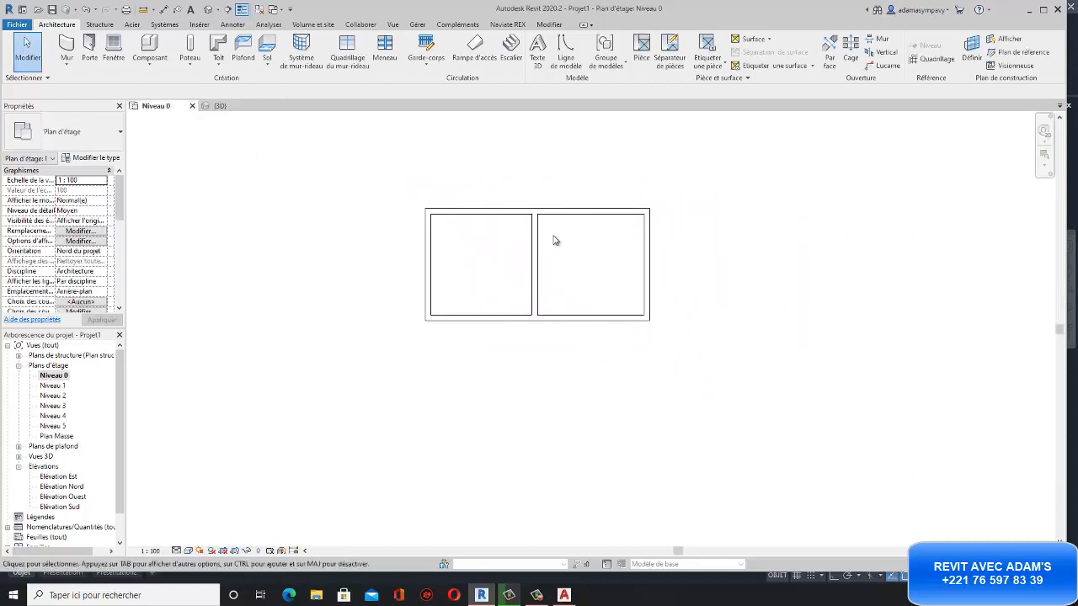
Delete the walls of the two-room plan and try to delete the pinned linked drawings with them.
scroll(534, 228, "up", 3)
scroll(509, 233, "down", 2)
scroll(426, 211, "down", 8)
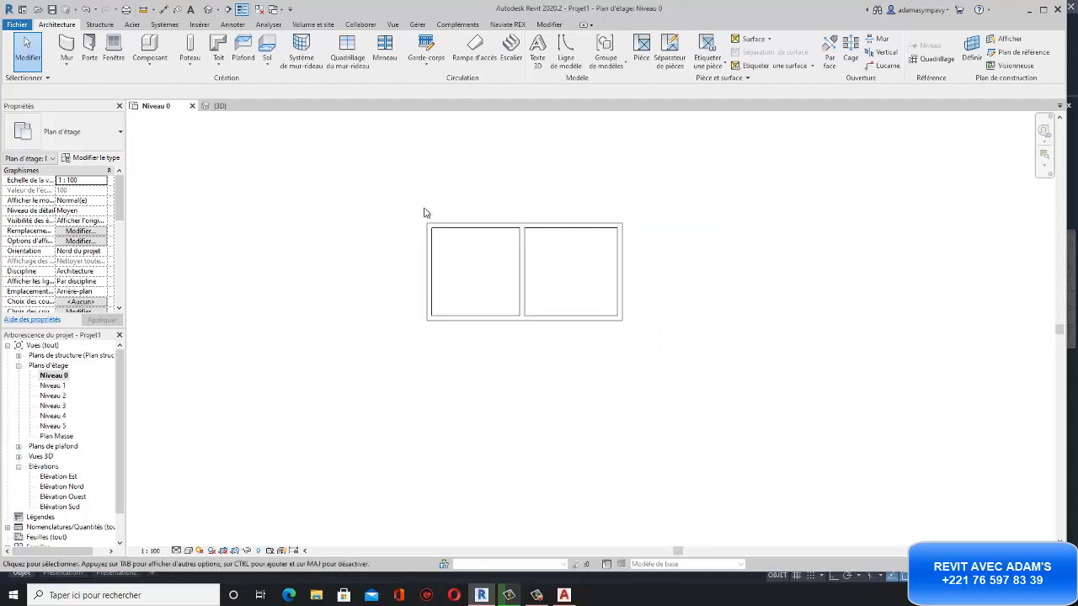
scroll(621, 278, "up", 6)
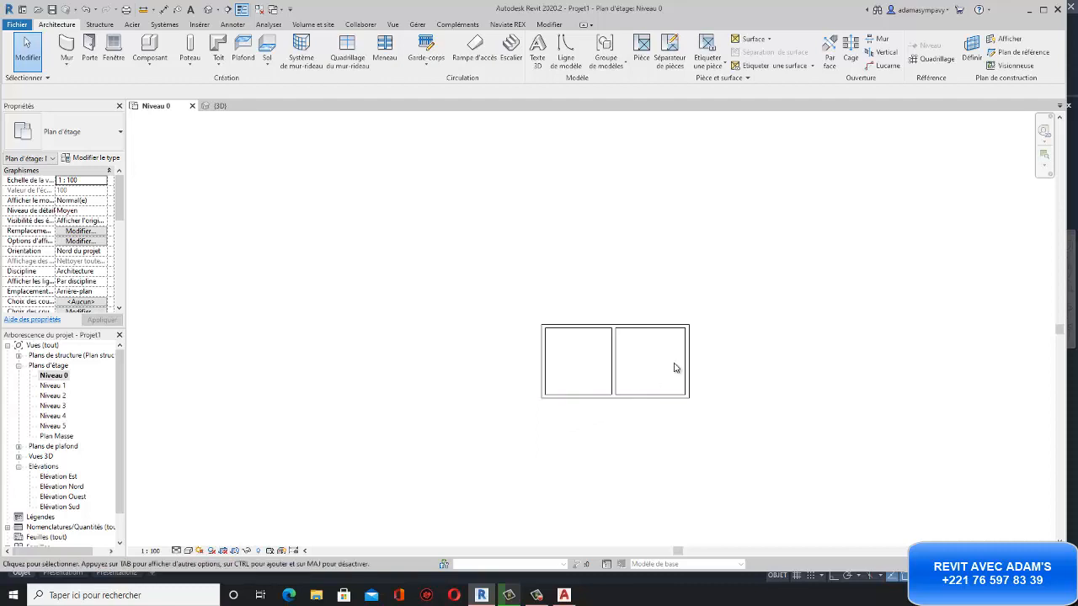
scroll(643, 335, "up", 1)
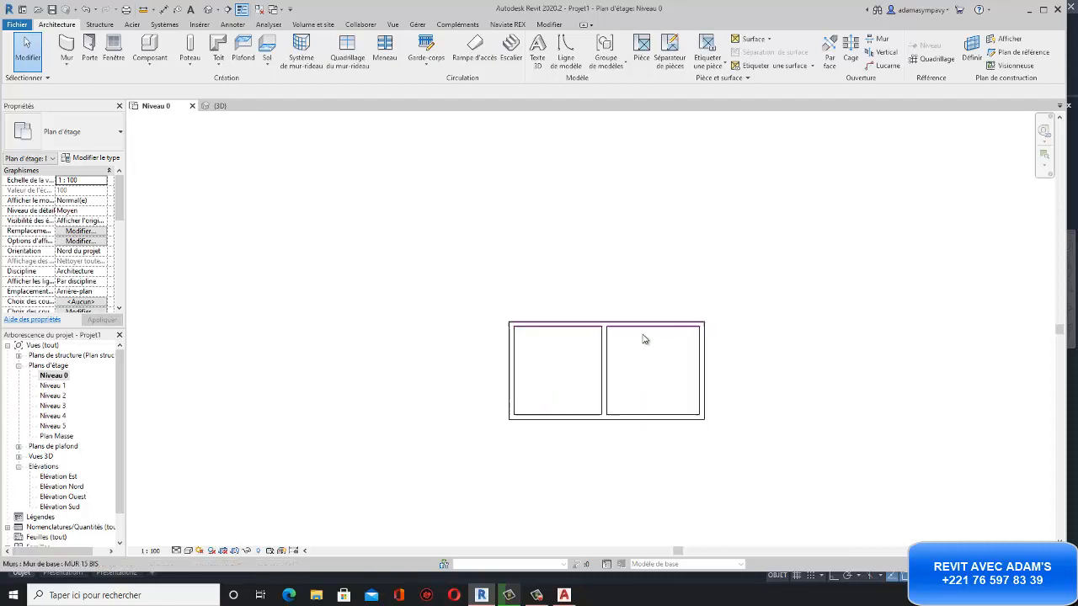
scroll(569, 386, "down", 2)
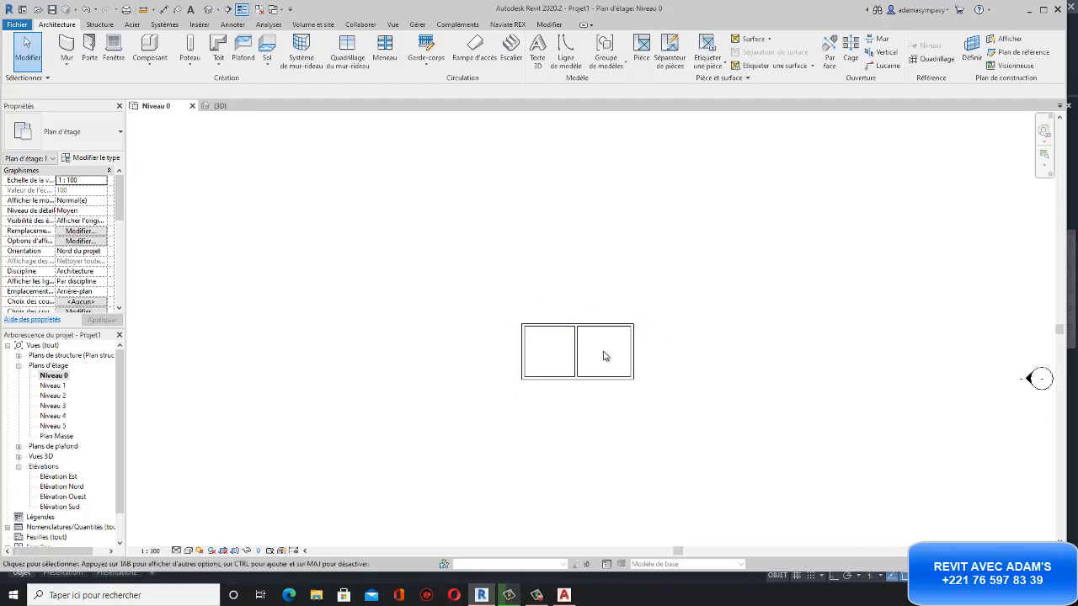
scroll(604, 356, "up", 3)
left_click_drag(422, 274, 339, 244)
key("Delete")
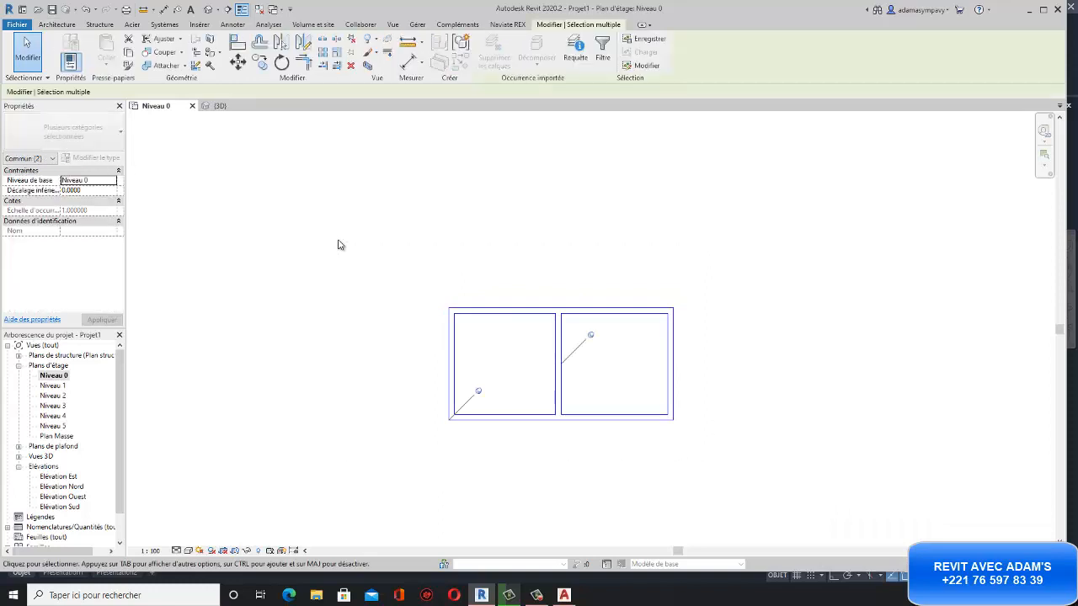
left_click(351, 66)
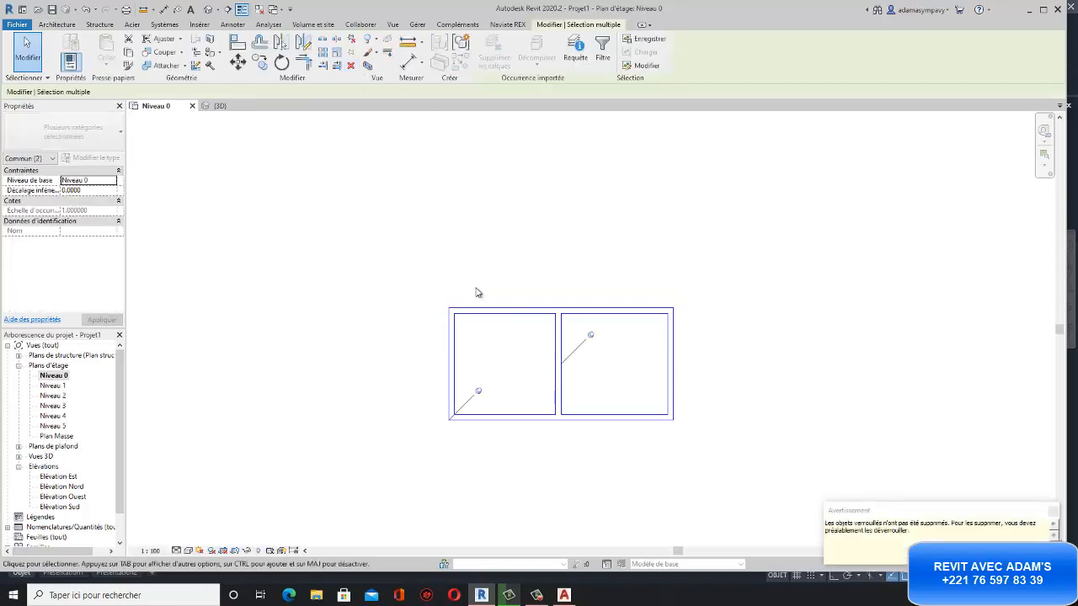
left_click(696, 456)
scroll(497, 336, "down", 4)
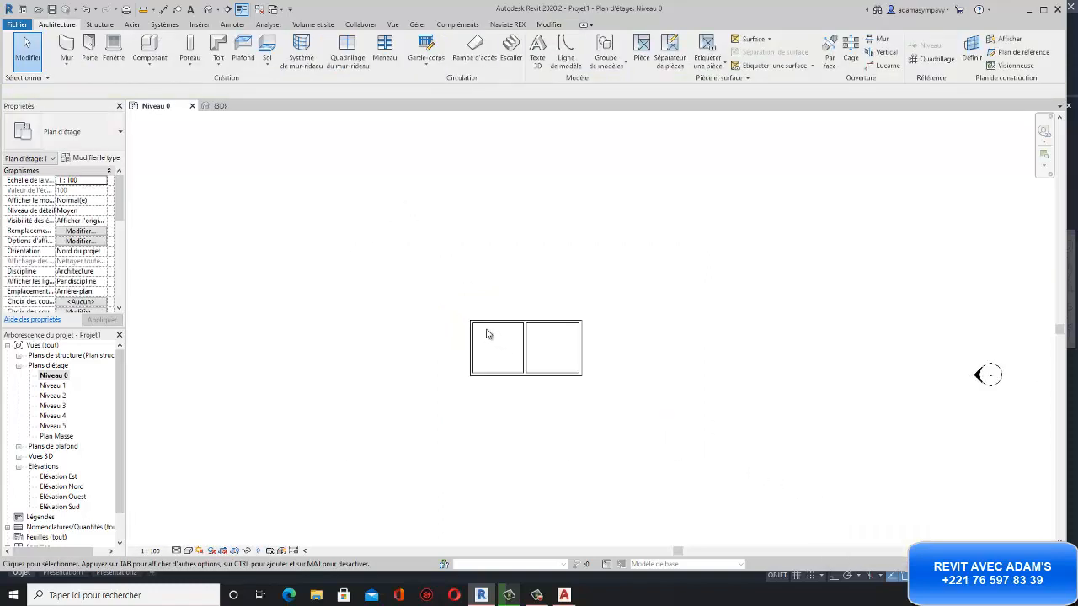
Delete all layers of the linked rvt.dwg drawing: 0, Calque2 and MURS.
left_click(519, 345)
scroll(505, 320, "up", 2)
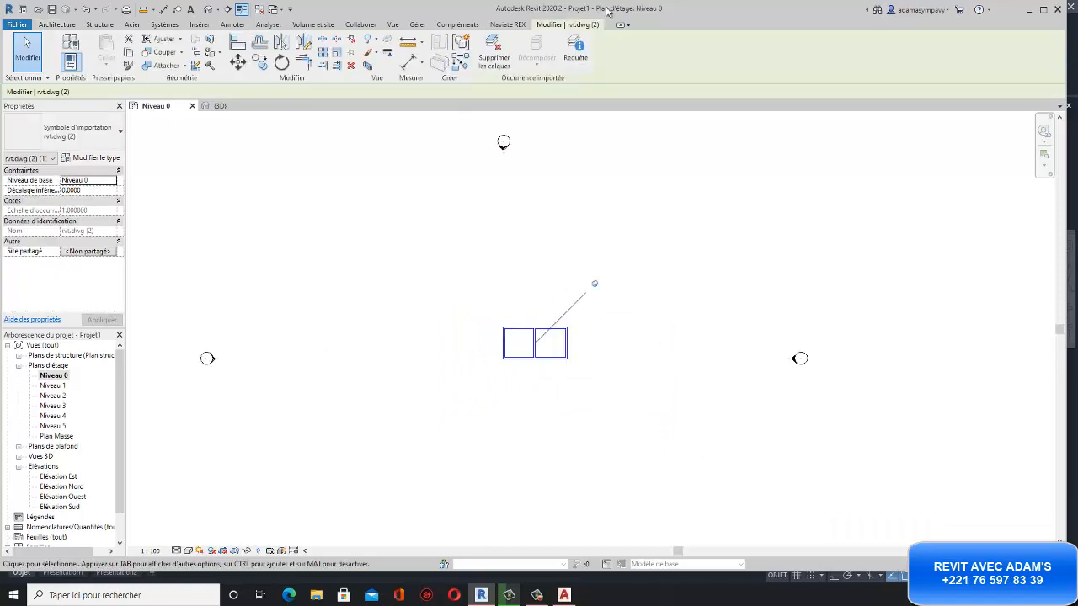
left_click(495, 52)
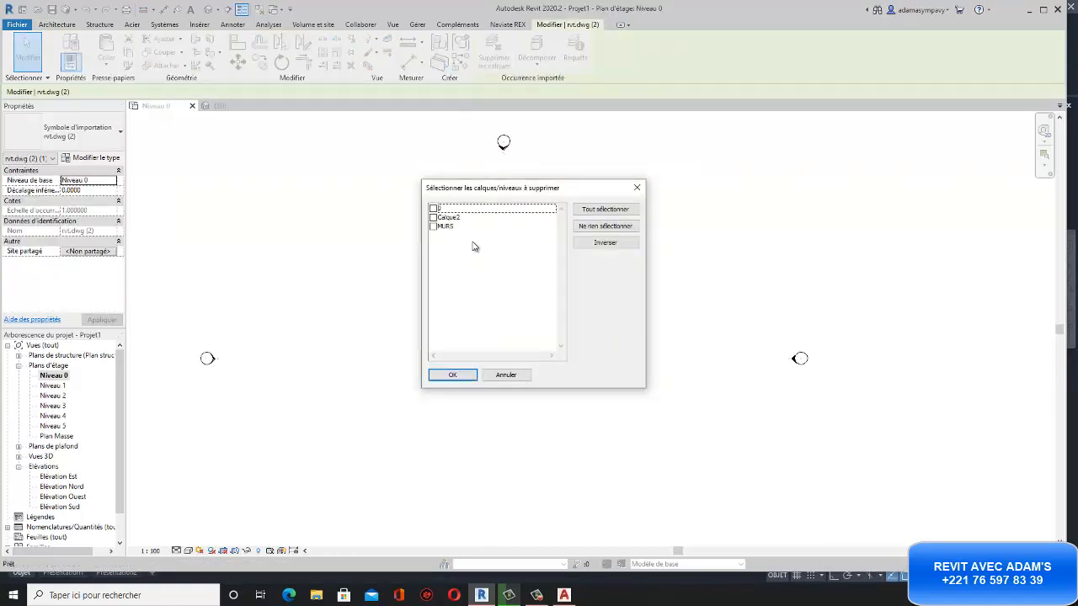
left_click(606, 209)
left_click(471, 377)
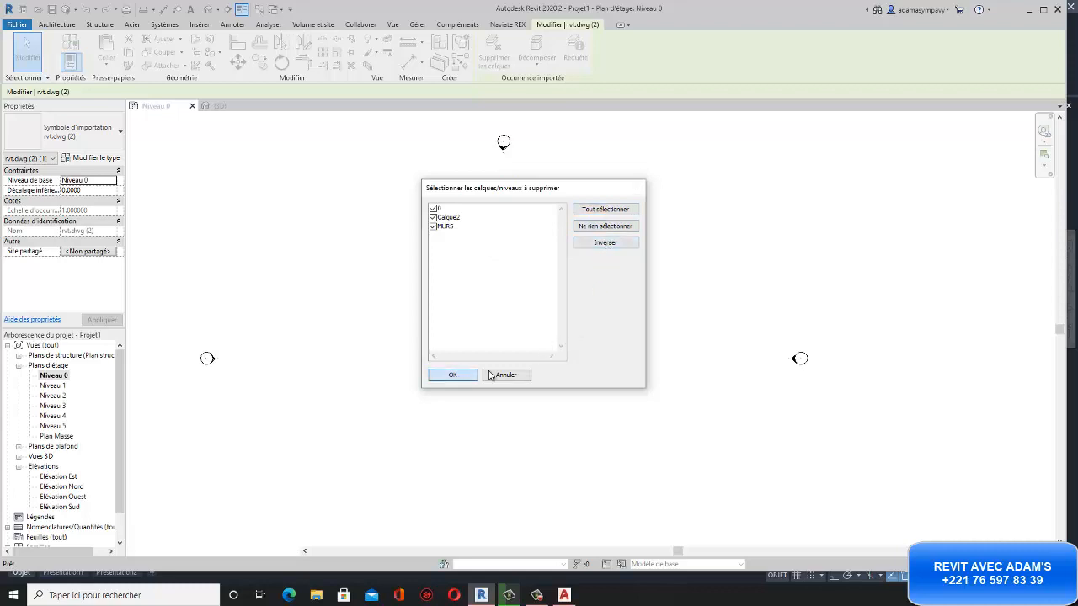
scroll(584, 260, "down", 3)
middle_click_drag(585, 278, 567, 300)
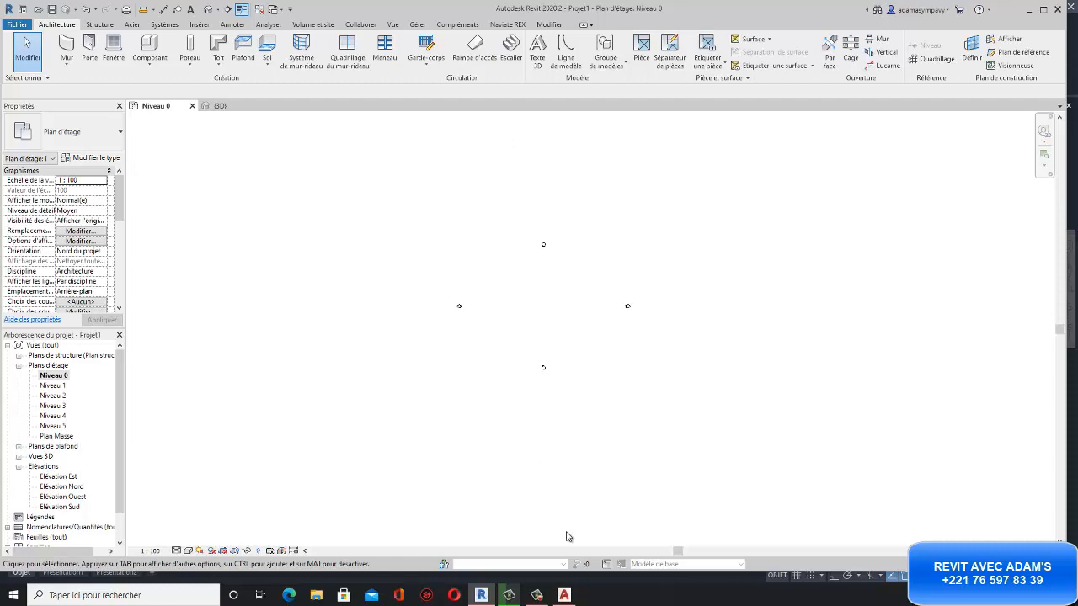
left_click(536, 595)
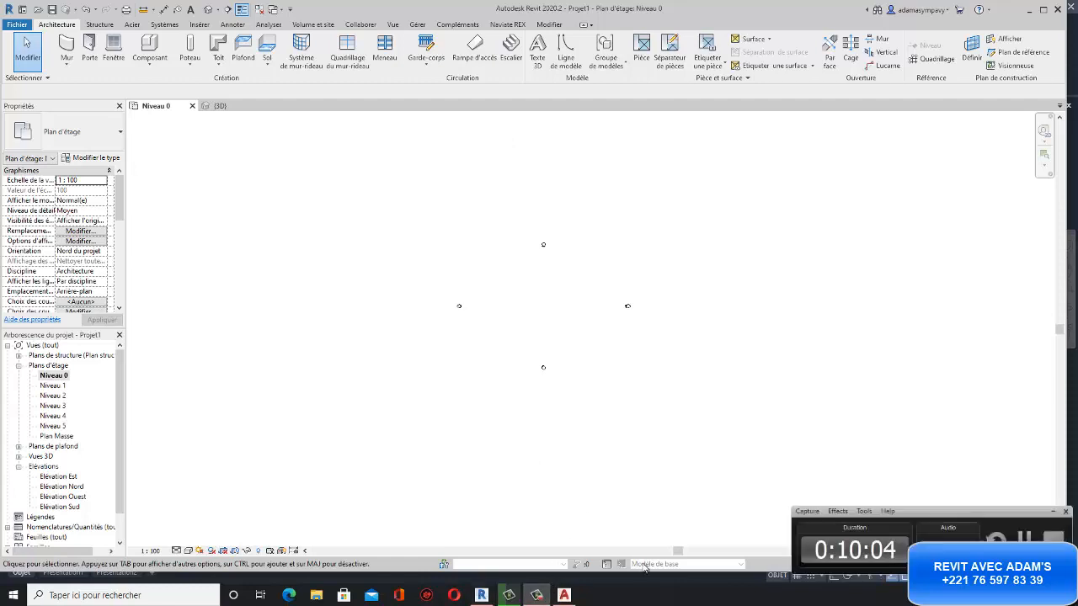
left_click(1049, 511)
scroll(506, 295, "up", 2)
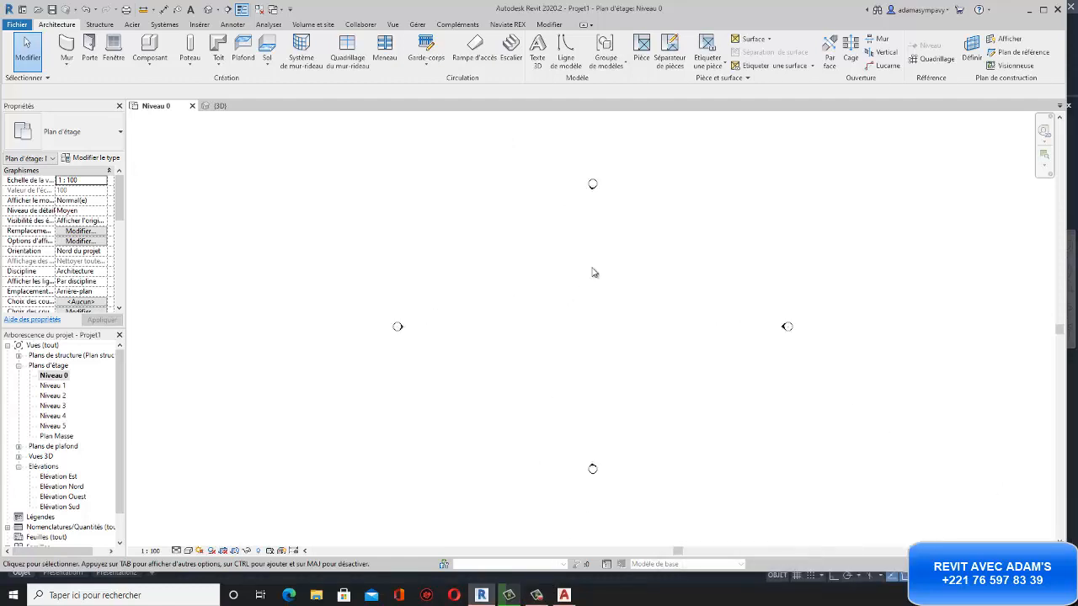
scroll(581, 310, "down", 2)
middle_click_drag(670, 313, 628, 321)
scroll(524, 269, "up", 1)
scroll(521, 255, "up", 1)
scroll(423, 241, "down", 2)
middle_click_drag(460, 243, 519, 234)
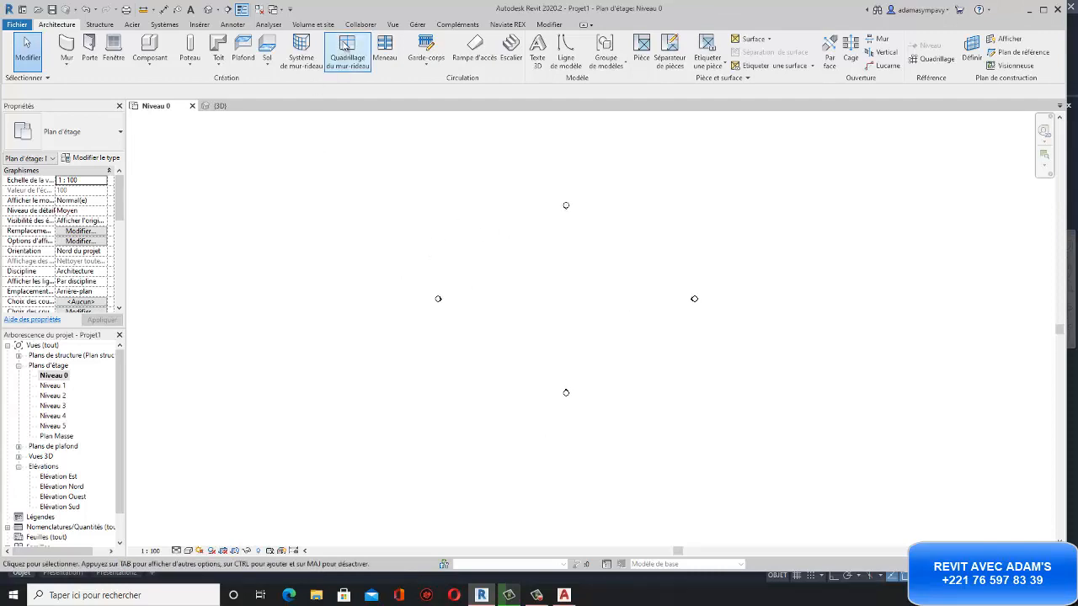
Import page 1 of RDC.pdf with a resolution of 300 PPP.
left_click(199, 25)
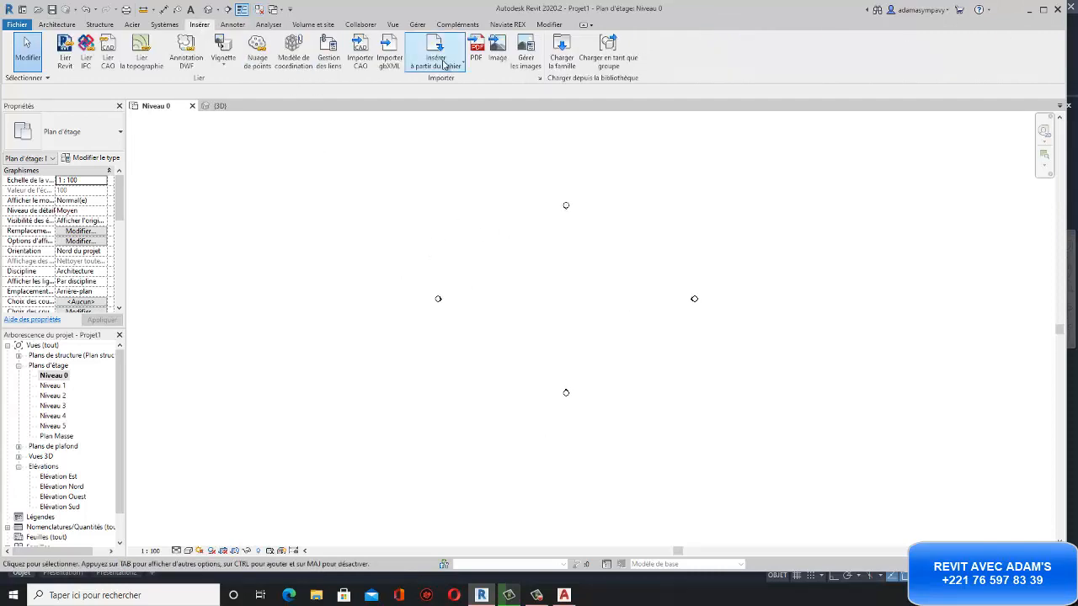
left_click(483, 56)
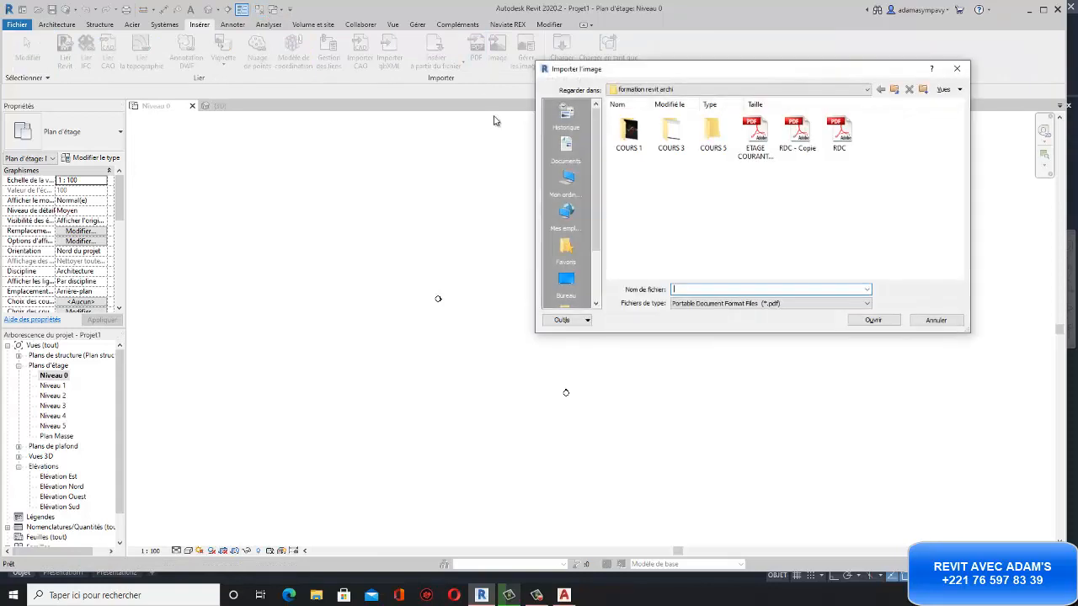
left_click(842, 134)
left_click(872, 320)
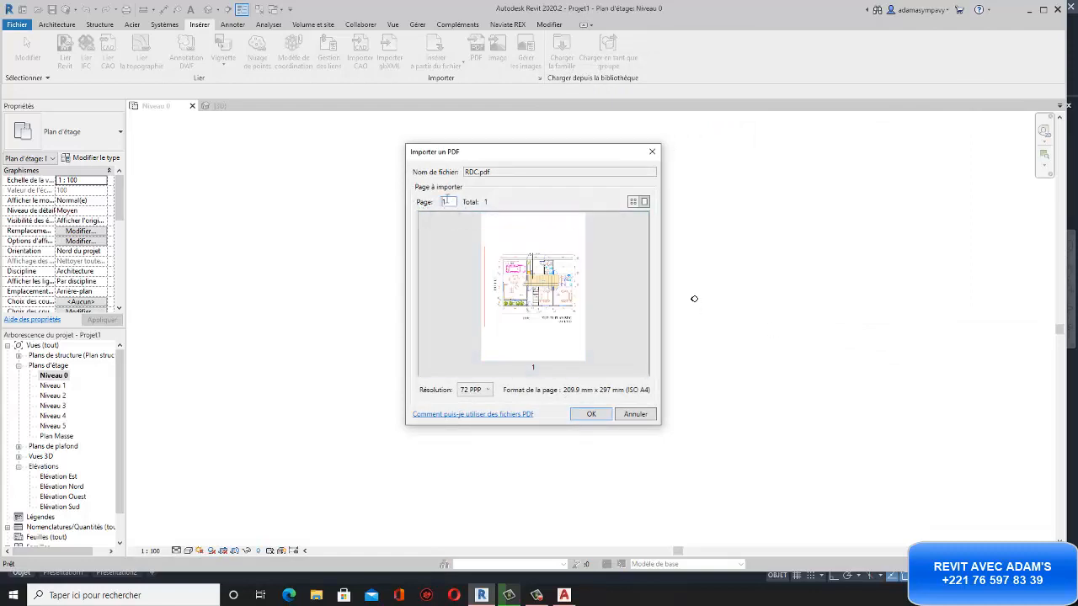
left_click(488, 391)
left_click(484, 425)
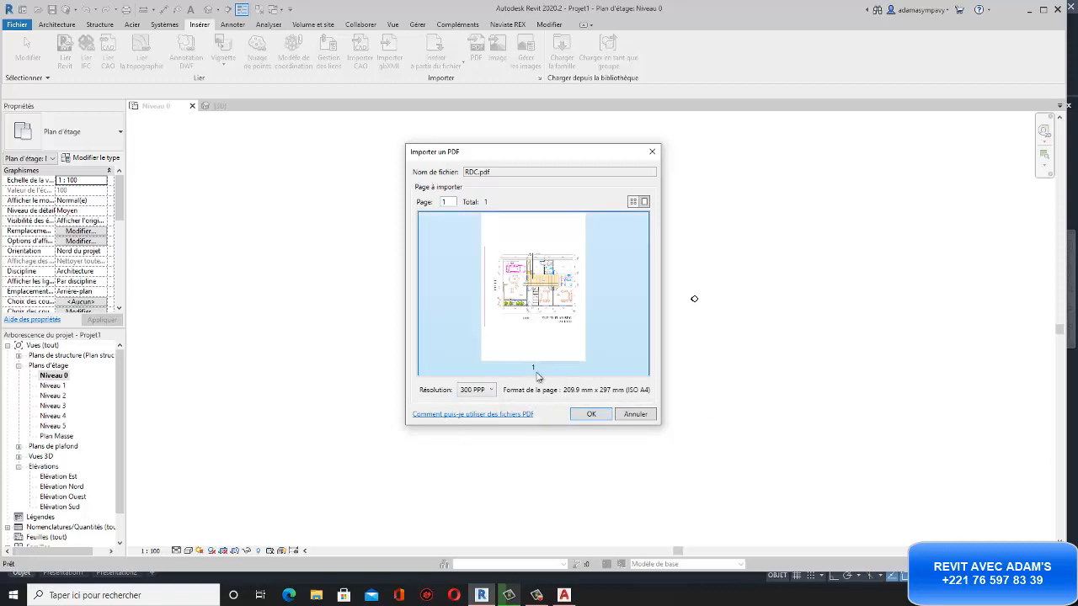
left_click(591, 413)
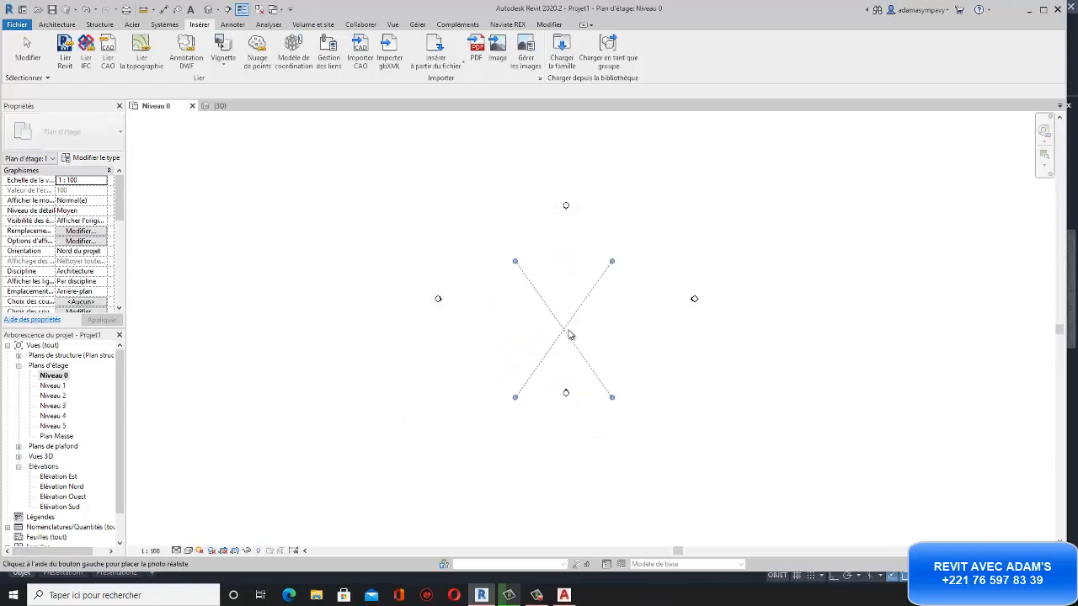
Place the RDC.pdf plan between the four elevation markers of the Niveau 0 view.
scroll(566, 317, "up", 3)
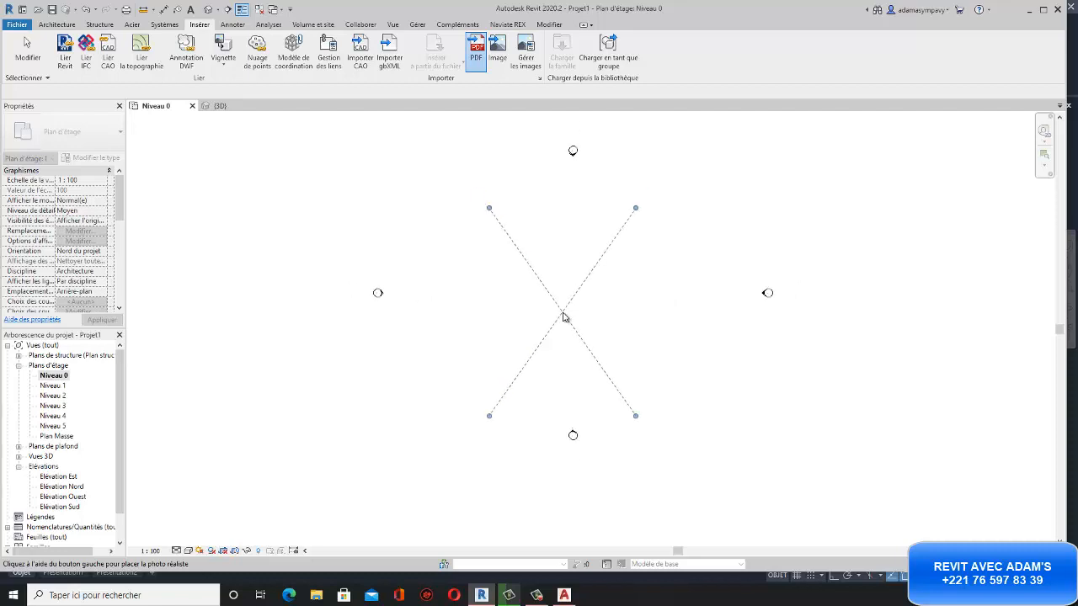
scroll(567, 316, "down", 3)
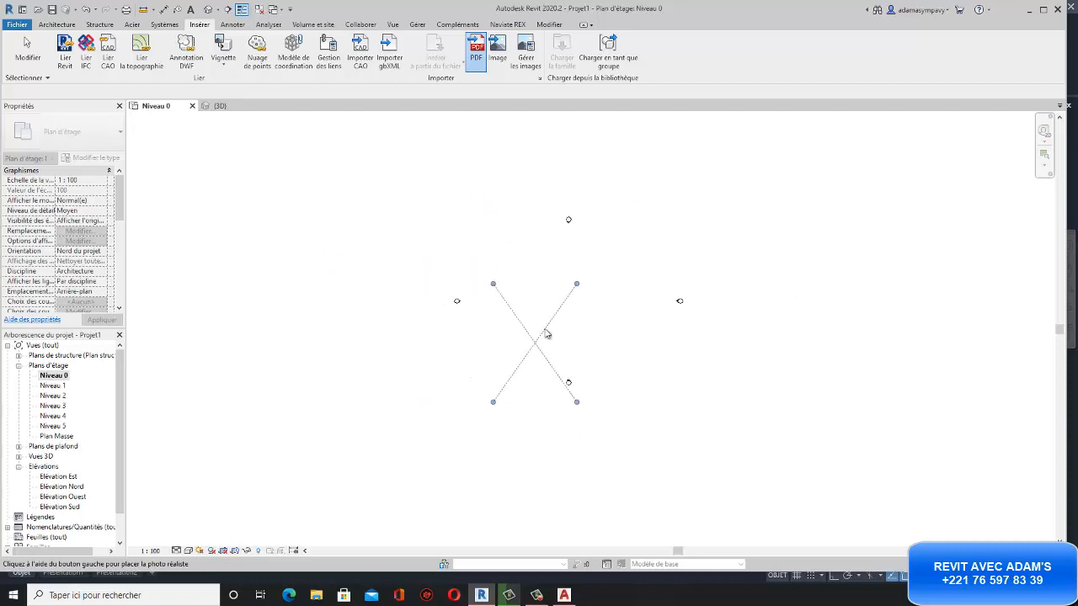
left_click(567, 308)
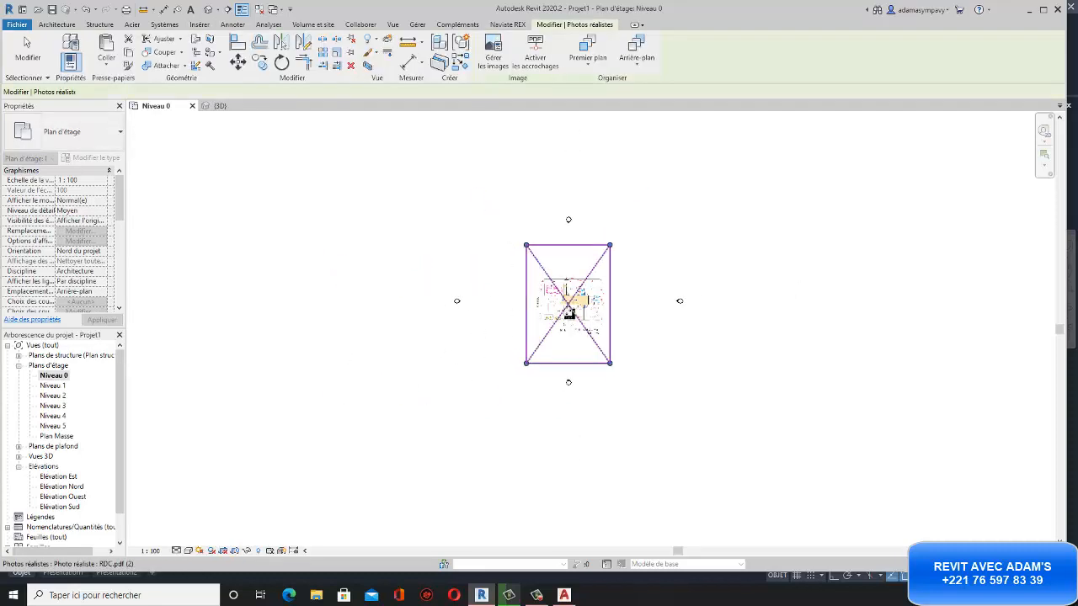
scroll(569, 308, "up", 4)
scroll(571, 307, "up", 2)
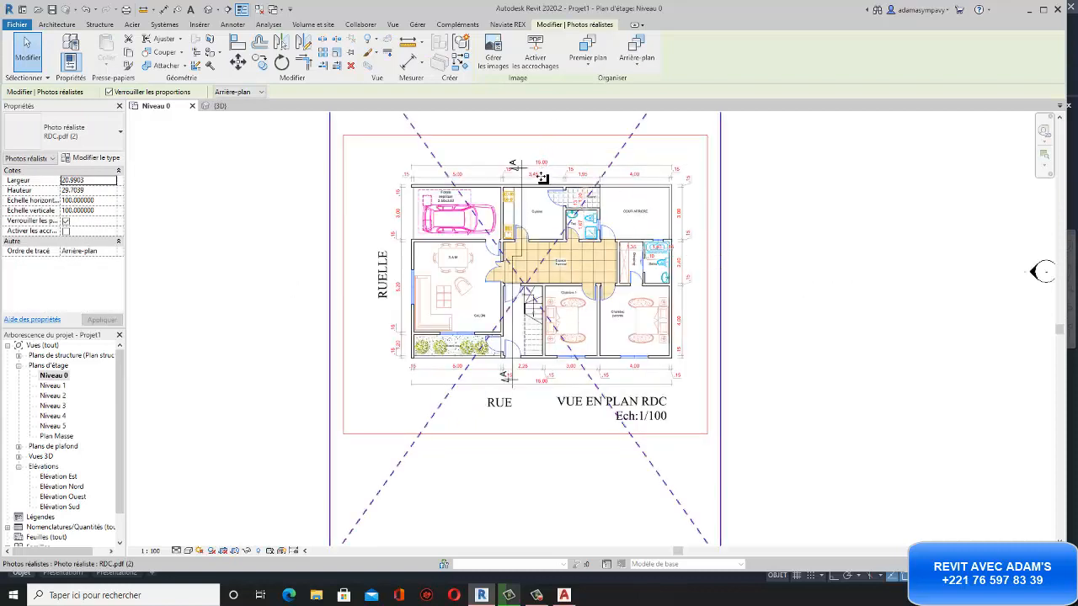
scroll(565, 300, "down", 3)
scroll(542, 194, "up", 2)
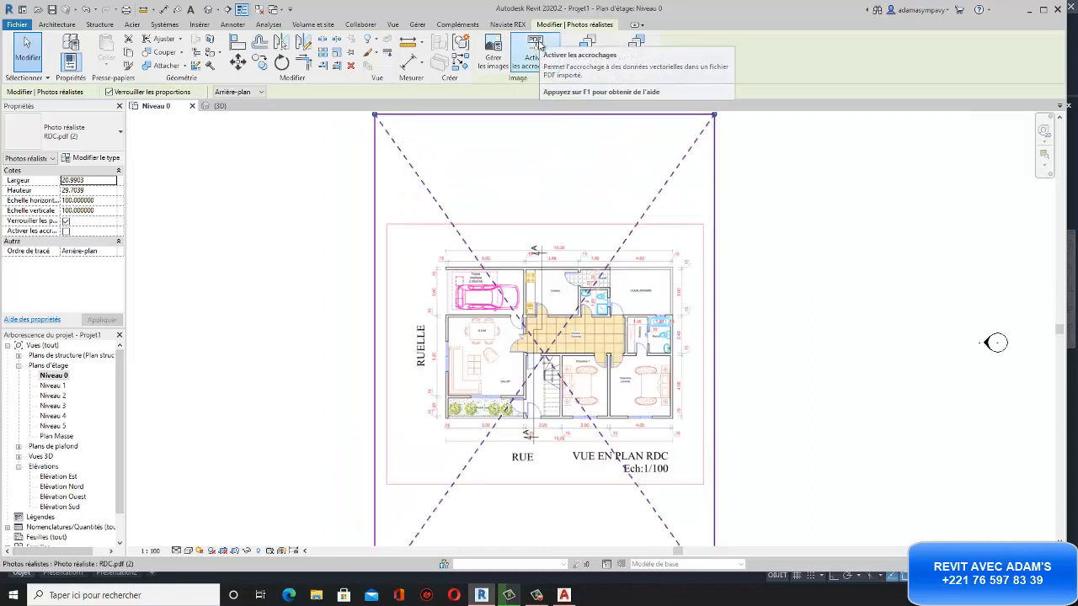
Enable snapping to the vector data of the imported RDC.pdf plan.
left_click(539, 46)
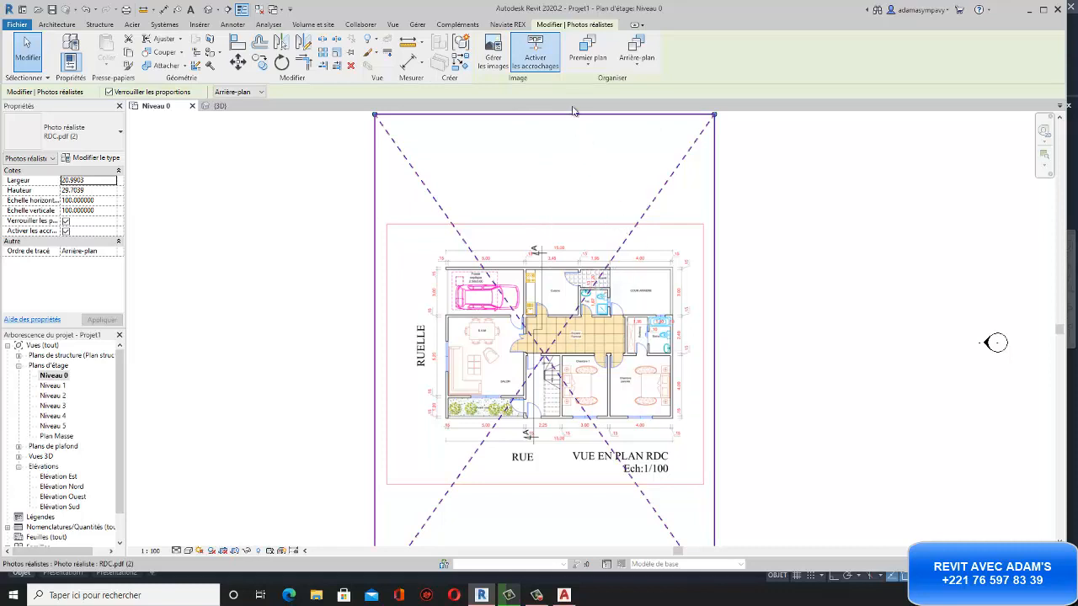
left_click(535, 53)
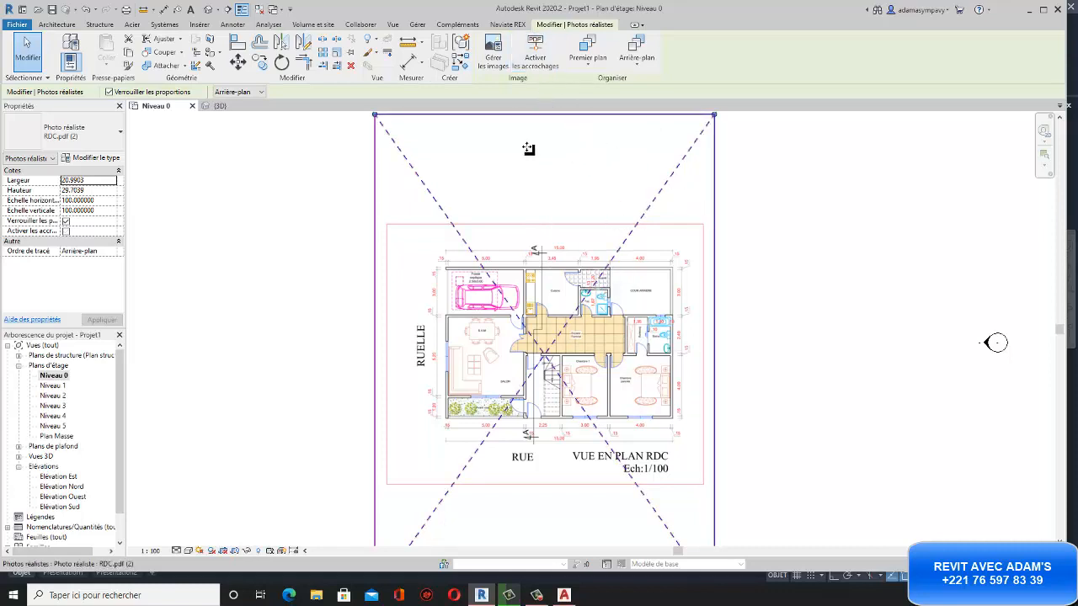
left_click(842, 258)
scroll(525, 255, "up", 3)
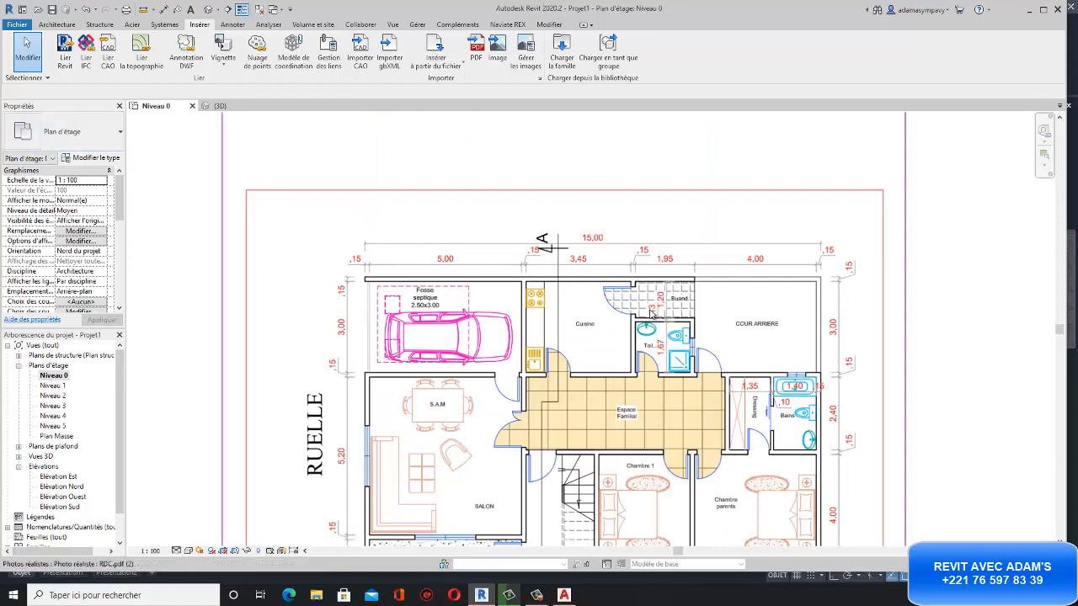
scroll(650, 313, "down", 3)
left_click(756, 149)
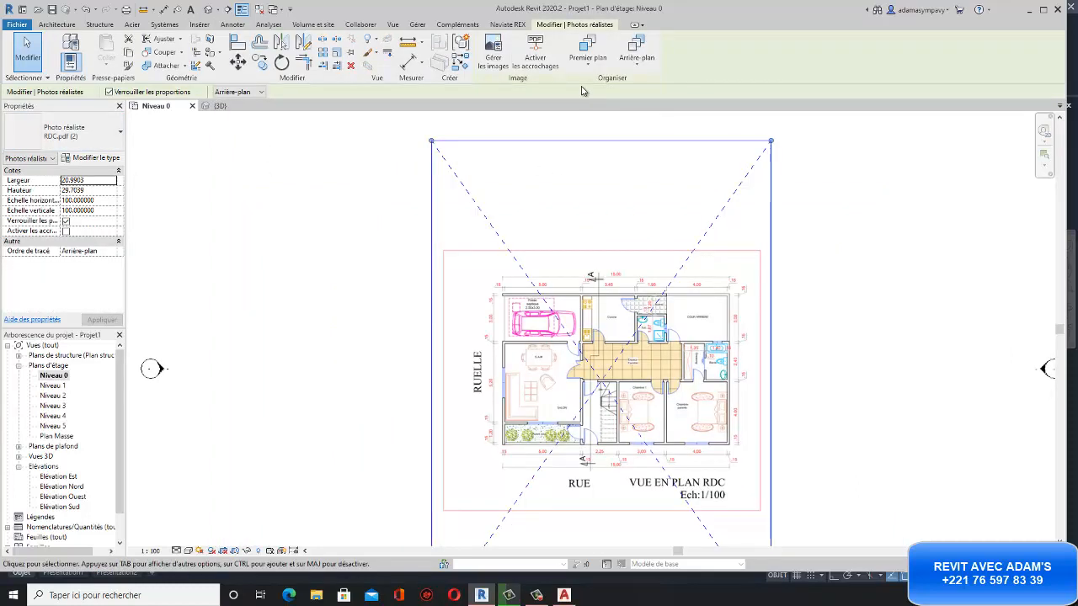
left_click(532, 64)
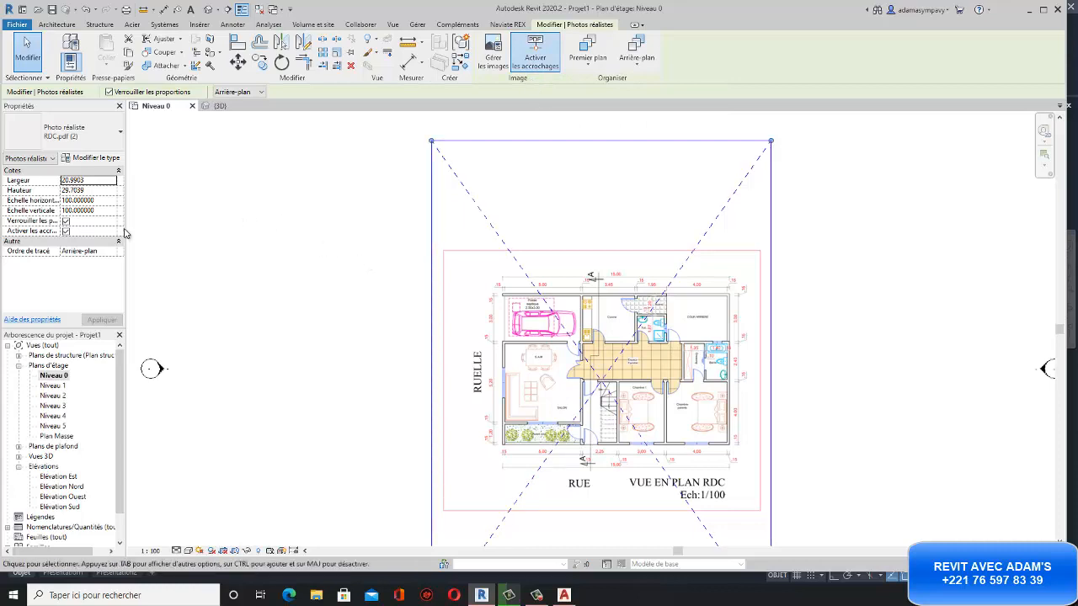
Trace the plan's 15,00 upper outer wall along its axis with a MUR 15 BIS wall, ending at the COUR ARRIERE outer corner.
left_click(43, 26)
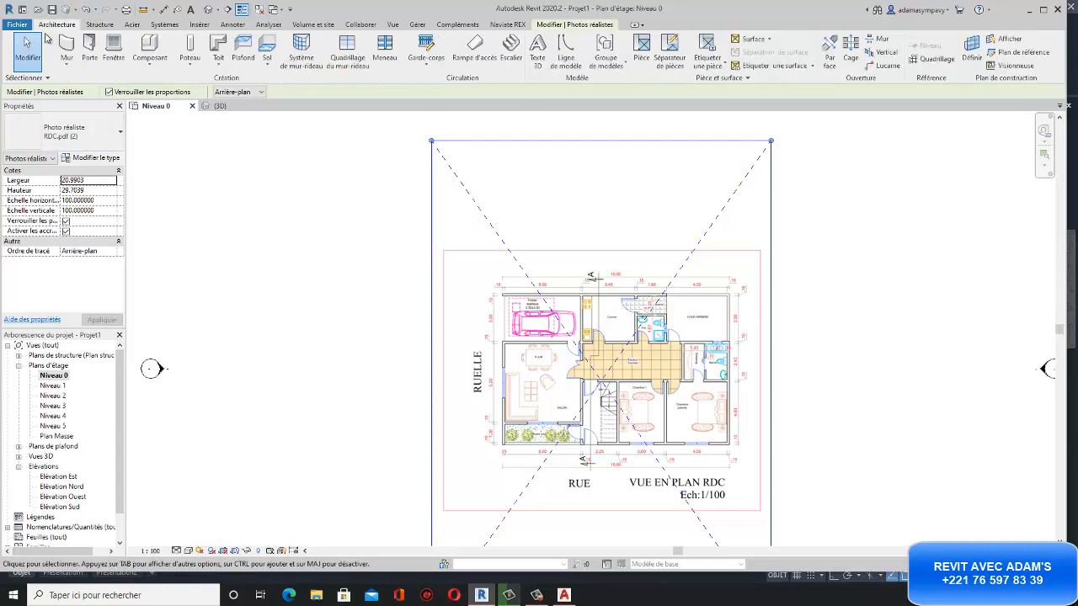
left_click(72, 67)
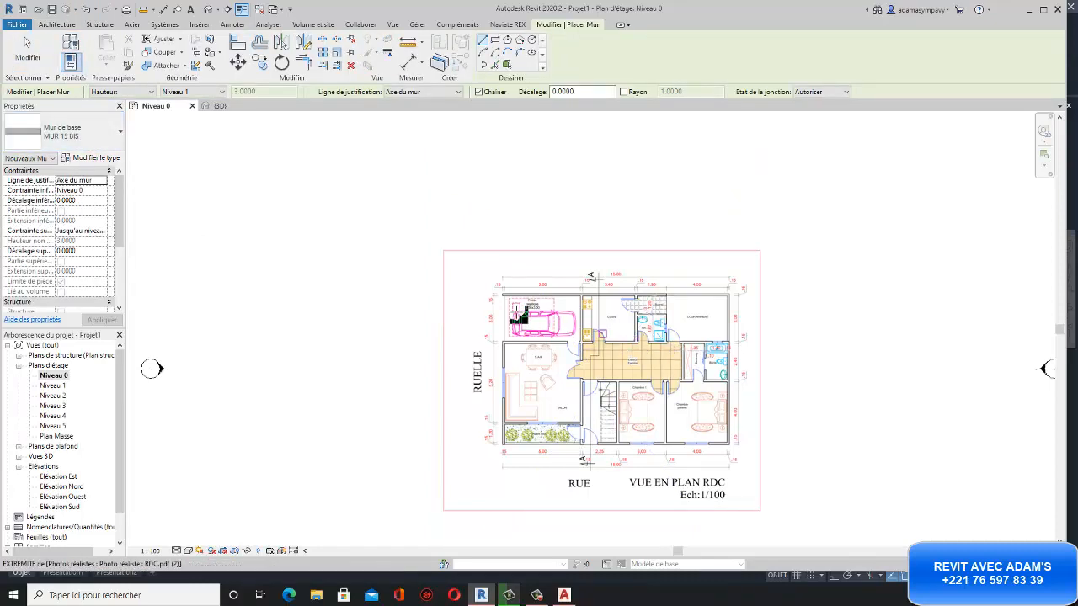
scroll(508, 296, "up", 3)
scroll(511, 296, "up", 5)
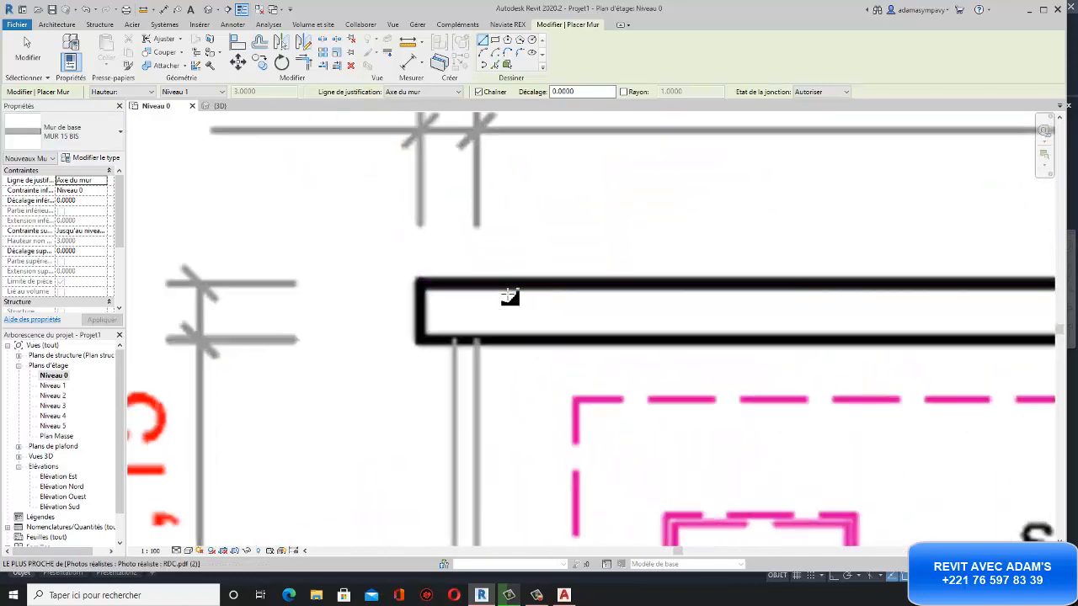
left_click(420, 313)
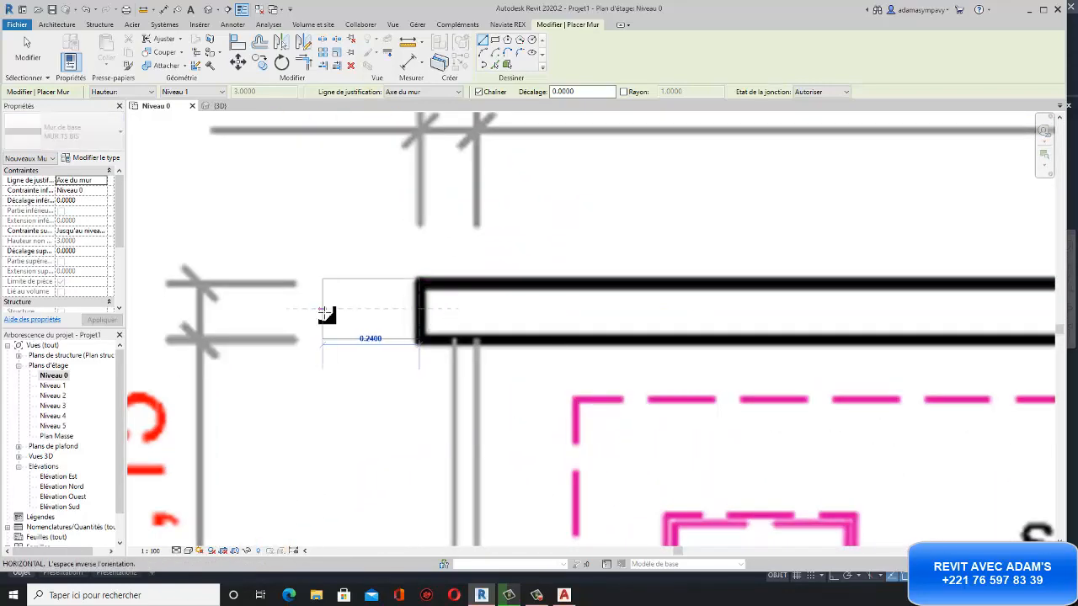
scroll(325, 310, "down", 8)
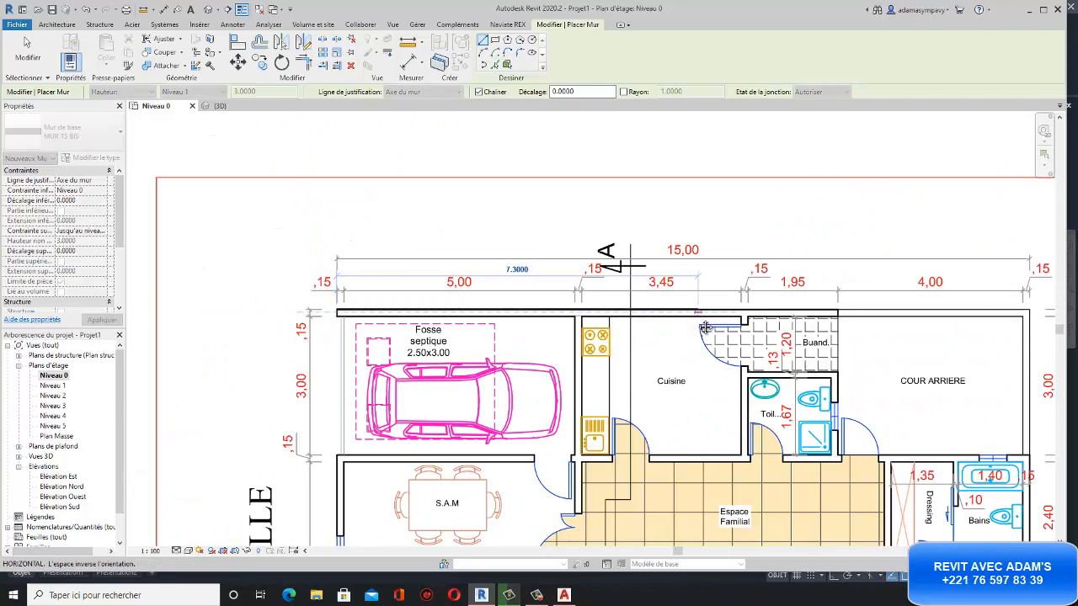
middle_click_drag(707, 321, 532, 319)
scroll(862, 316, "up", 6)
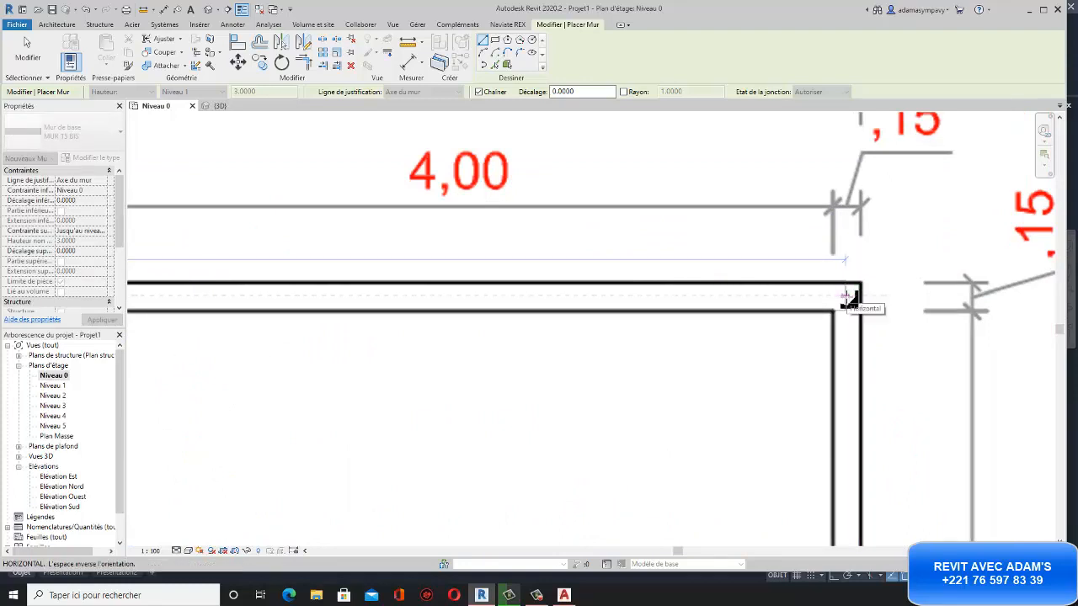
left_click(845, 295)
Continue the wall chain down the outer side beside Bains and Chambre parents to the lower corner of the plan.
scroll(875, 278, "down", 4)
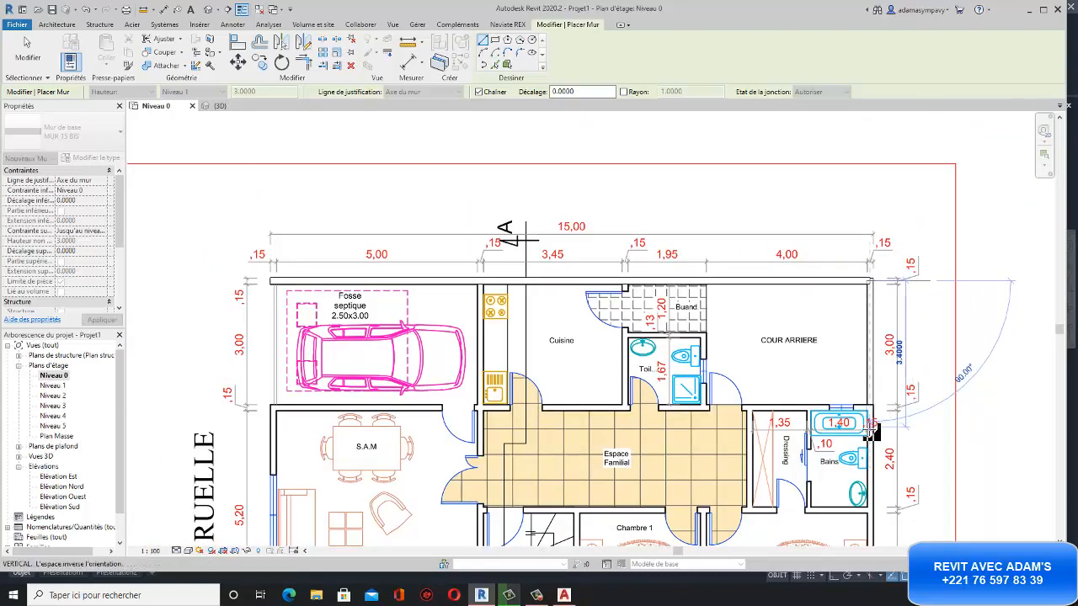
middle_click_drag(871, 430, 840, 185)
scroll(845, 427, "up", 1)
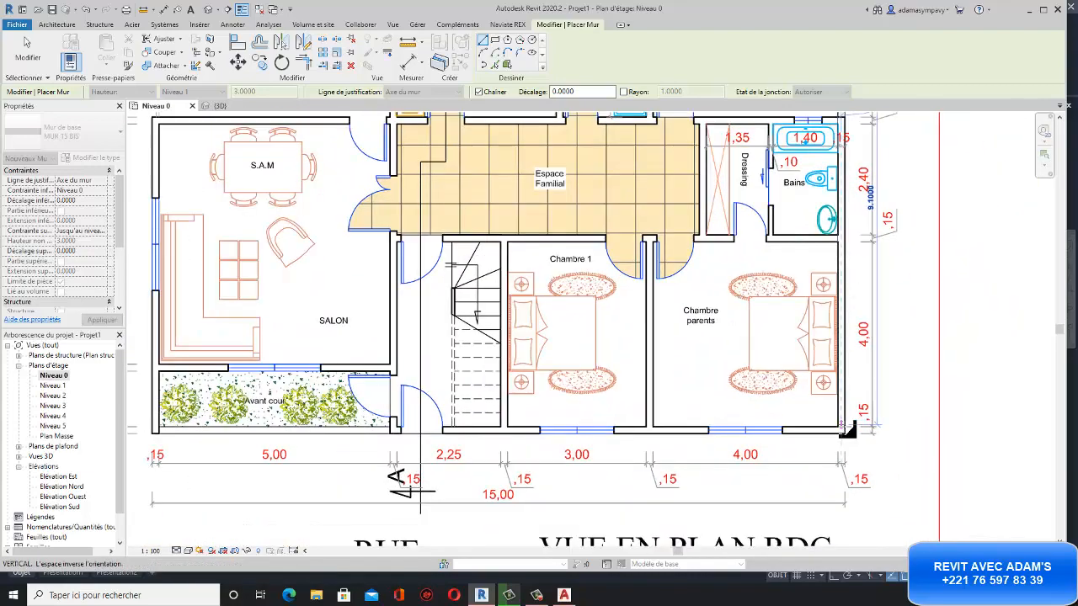
scroll(847, 430, "up", 5)
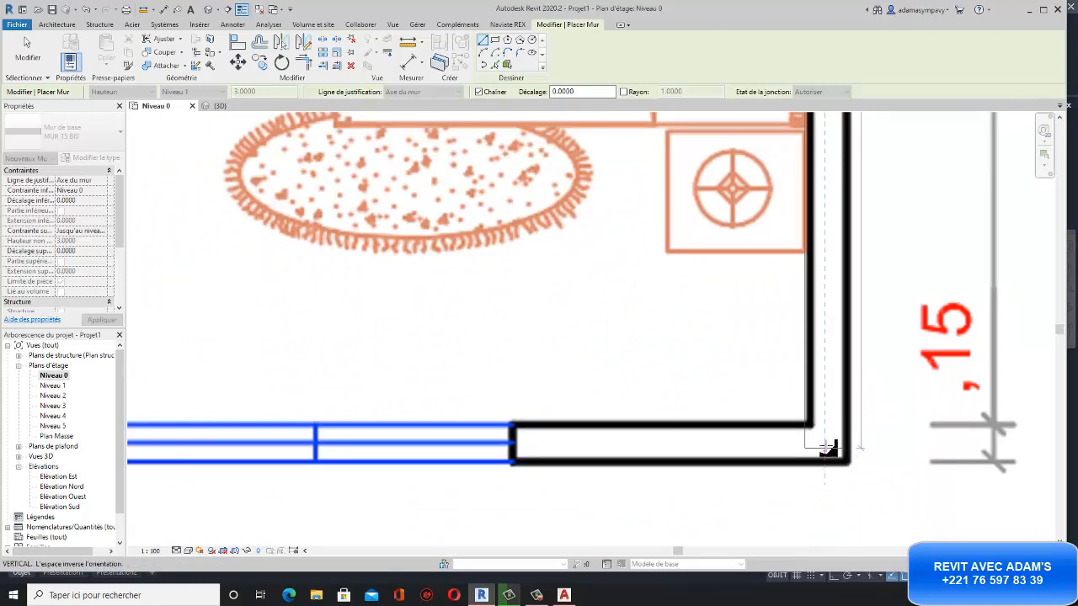
left_click(830, 447)
Trace the street-side outer wall to the corner of the Avant cour and end the wall chain.
scroll(957, 446, "down", 5)
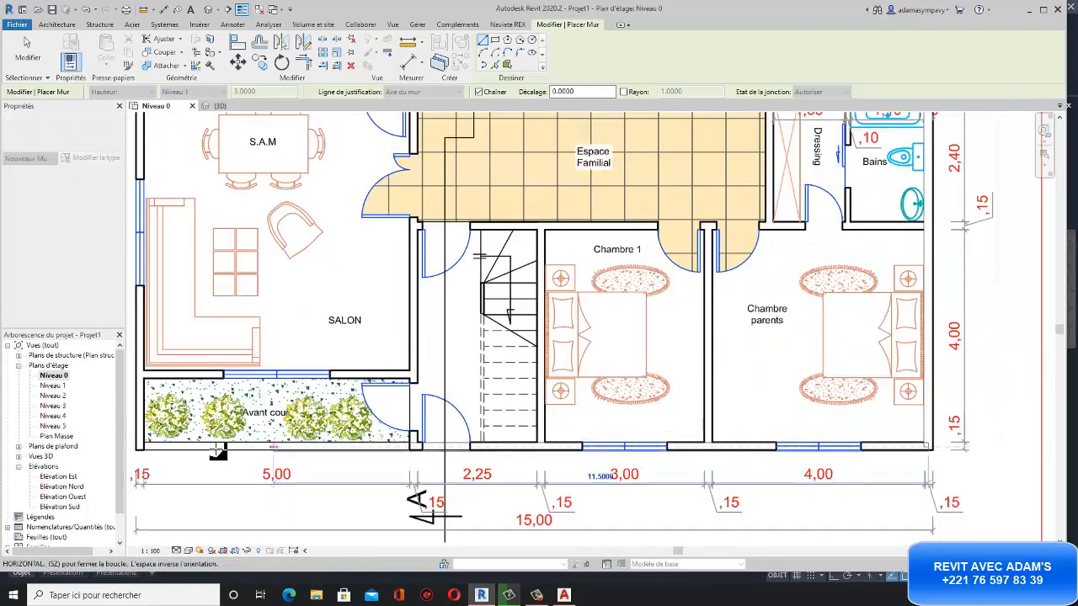
scroll(142, 451, "up", 5)
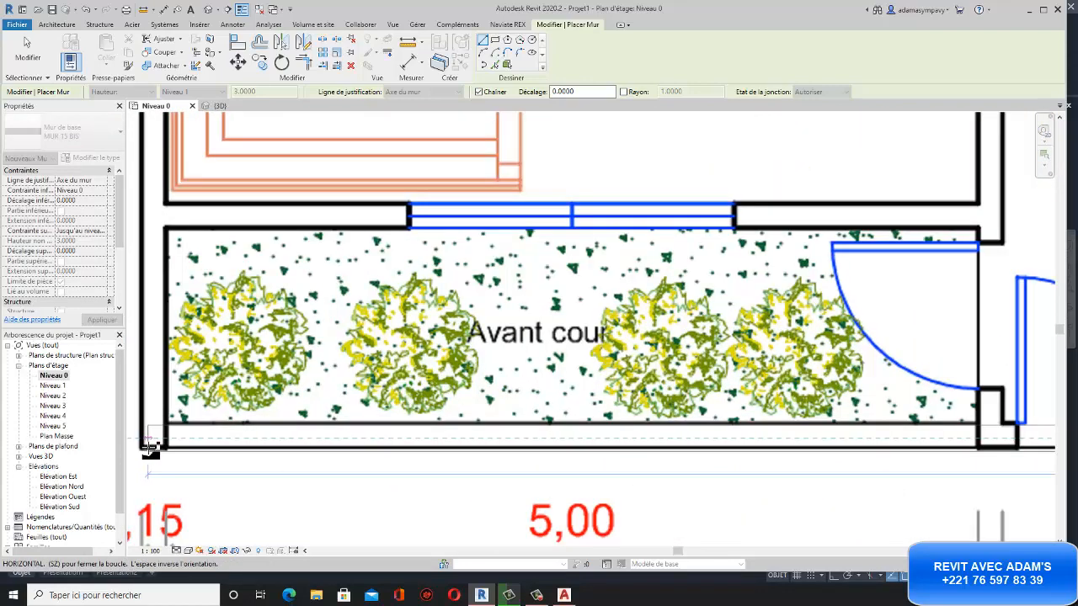
left_click(143, 449)
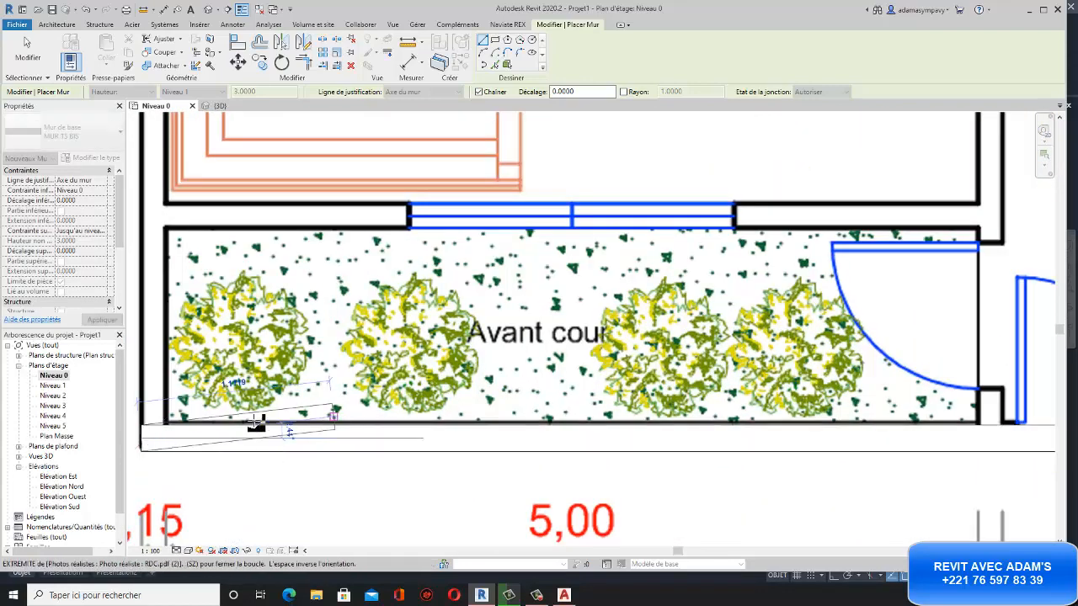
right_click(162, 430)
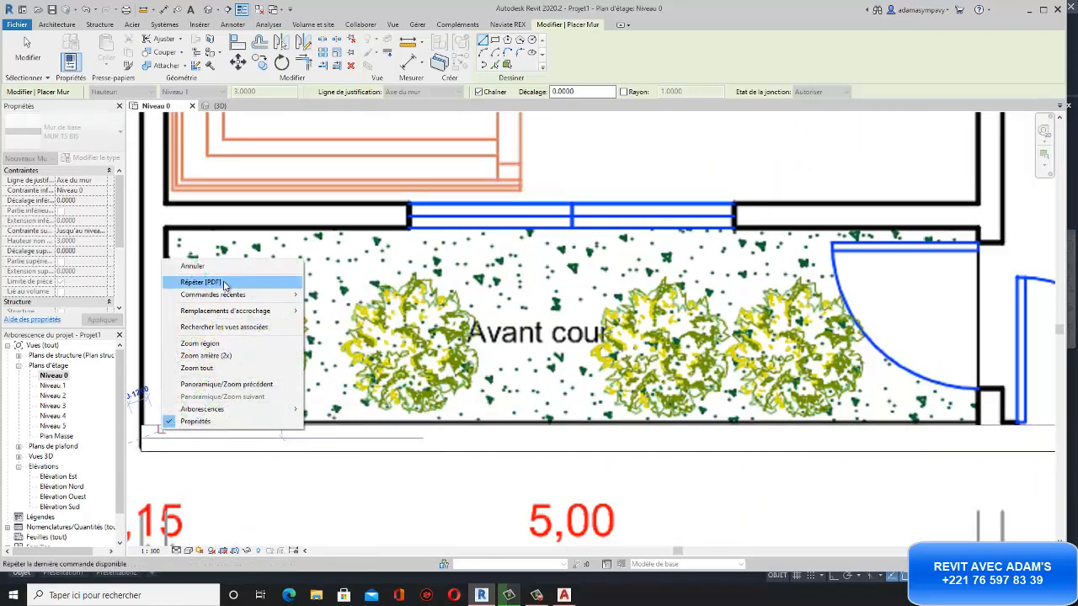
left_click(224, 268)
scroll(446, 384, "down", 5)
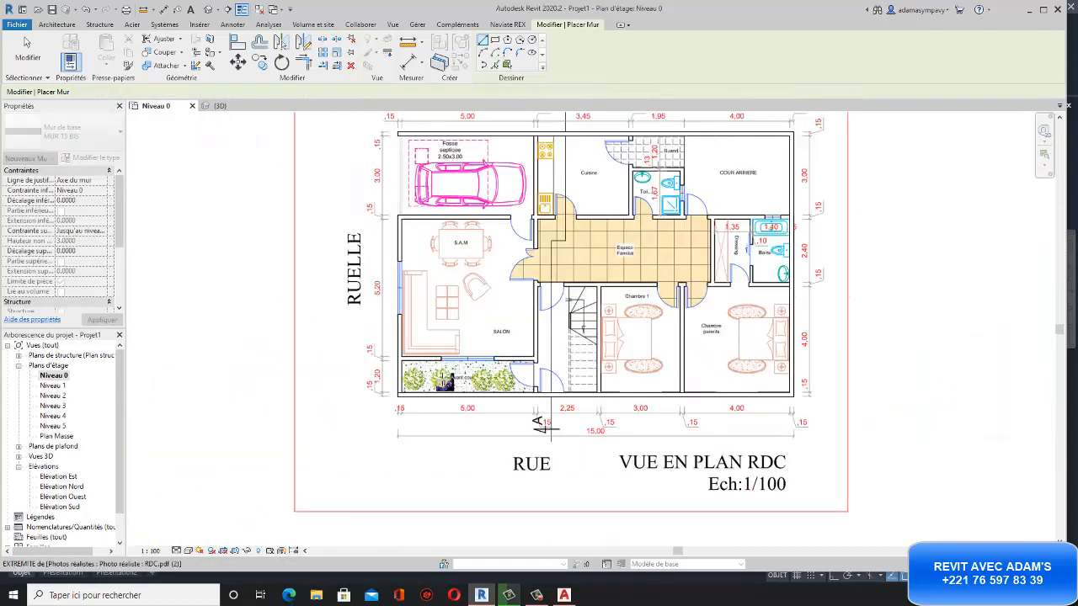
scroll(444, 382, "down", 3)
scroll(496, 337, "up", 3)
middle_click_drag(349, 429, 308, 441)
key("Escape")
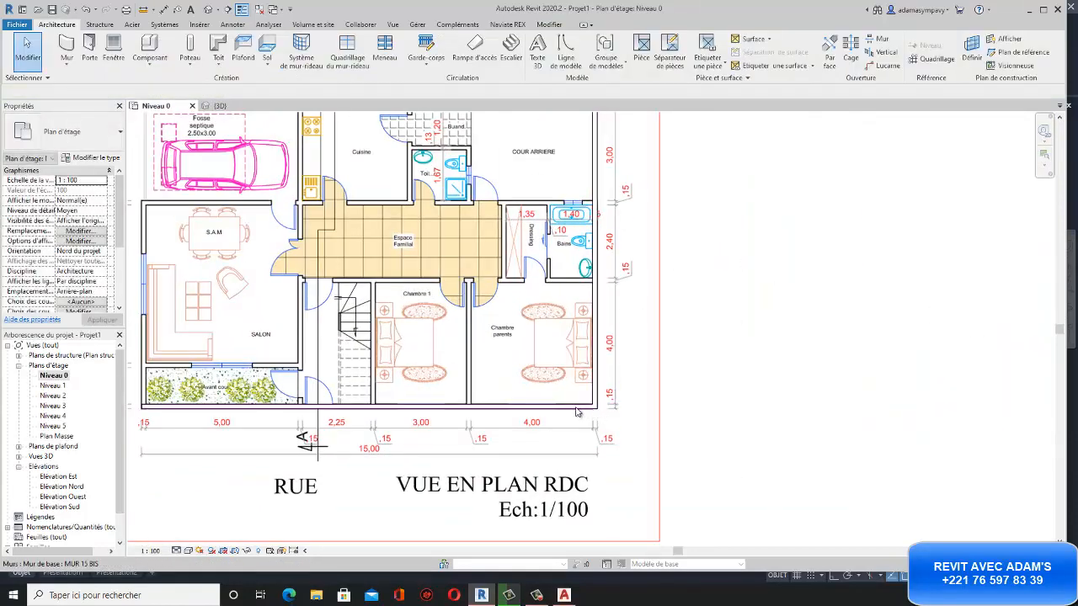
Create a wall similar to the street-side wall, running from it partway up the partition between Chambre 1 and Chambre parents.
scroll(452, 414, "up", 5)
scroll(490, 415, "down", 2)
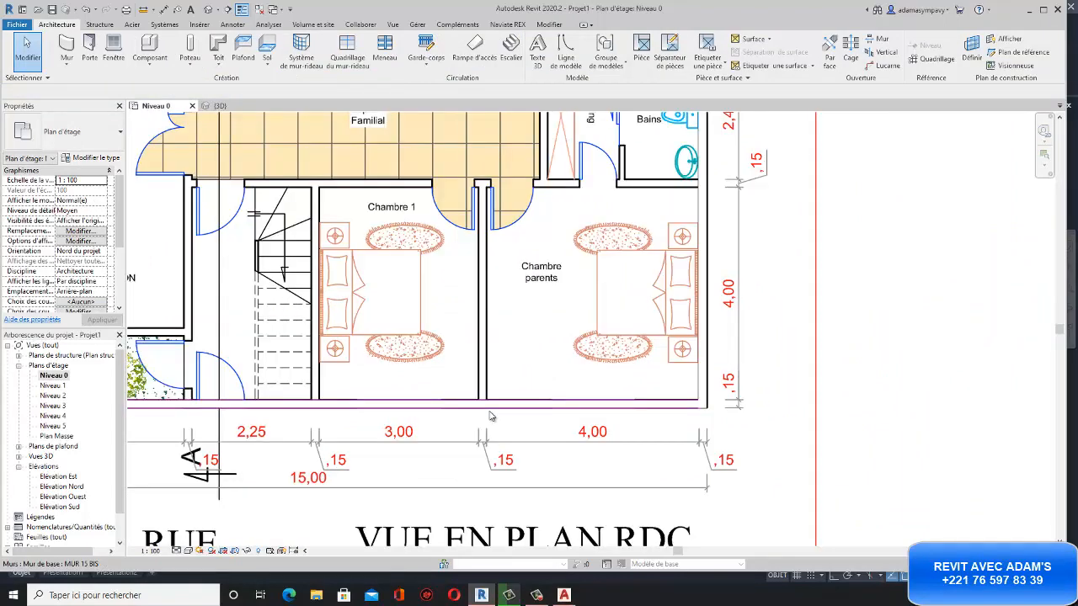
left_click(492, 405)
right_click(493, 406)
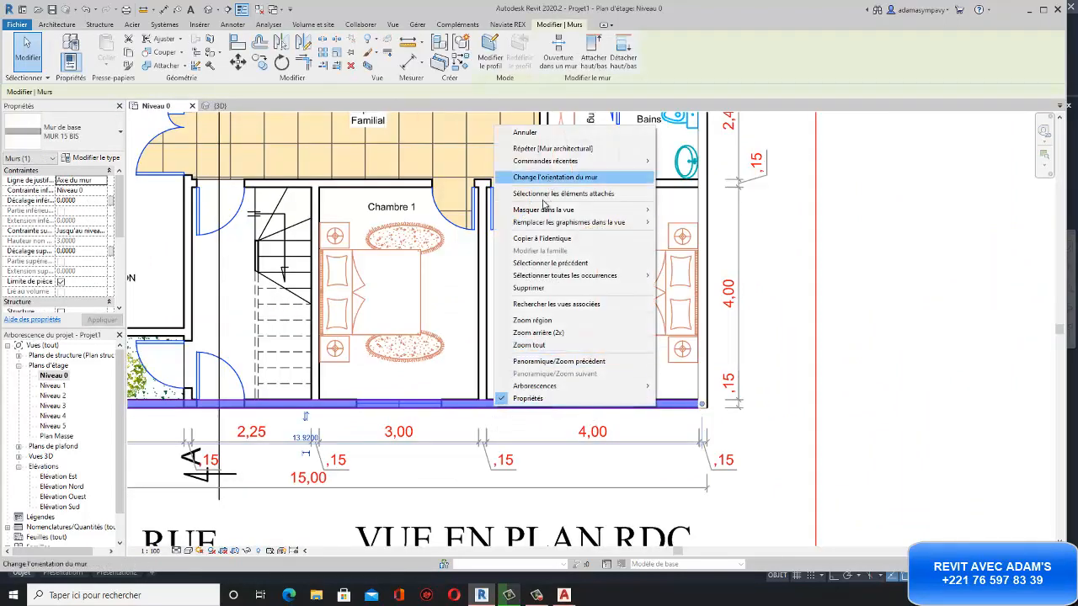
left_click(541, 239)
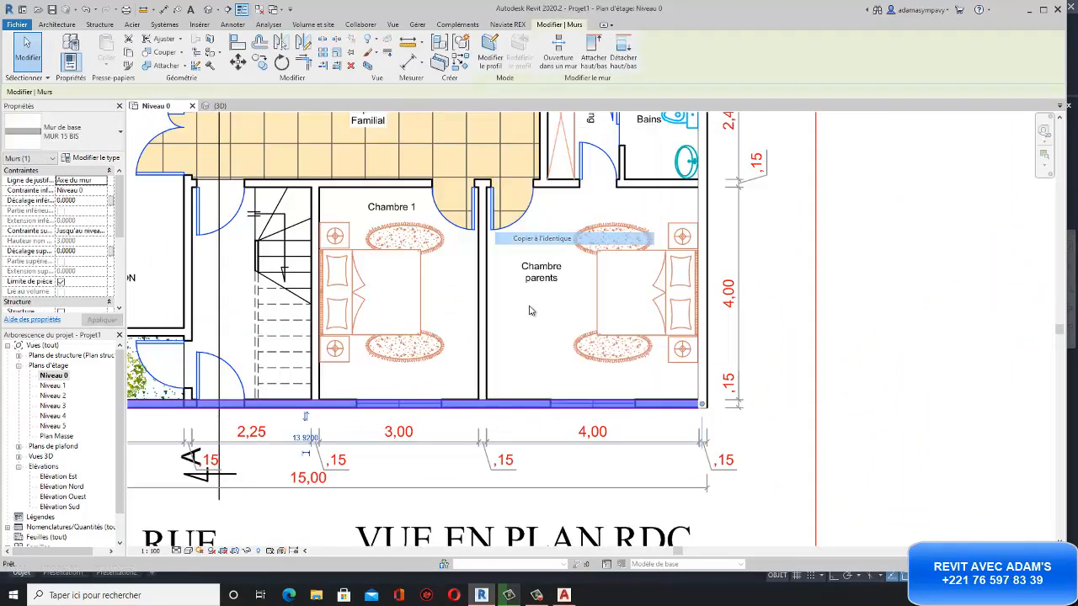
left_click(484, 406)
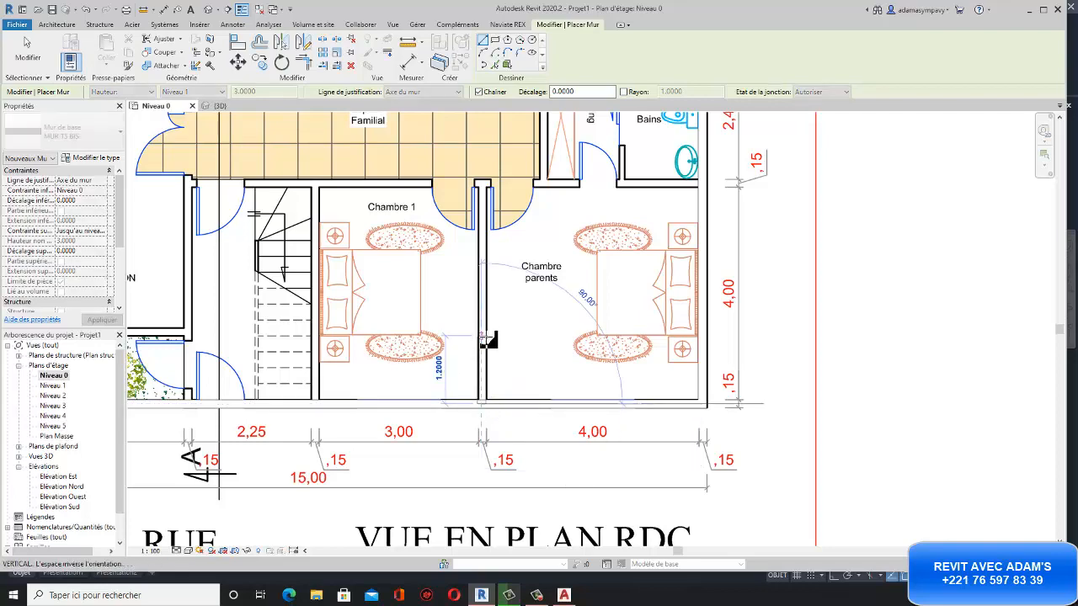
left_click(482, 257)
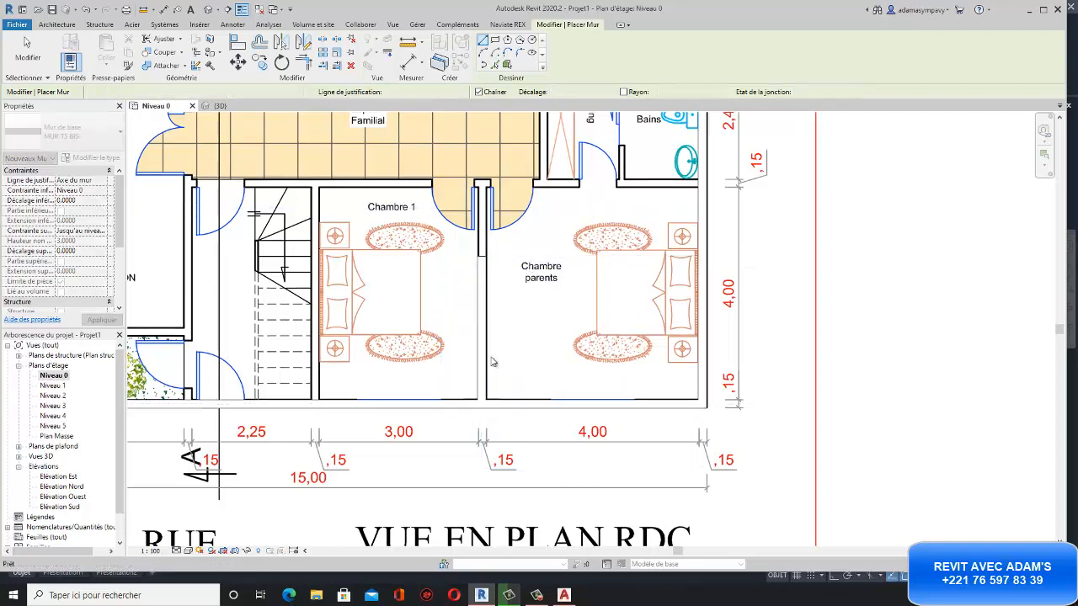
key("Escape")
key("Escape")
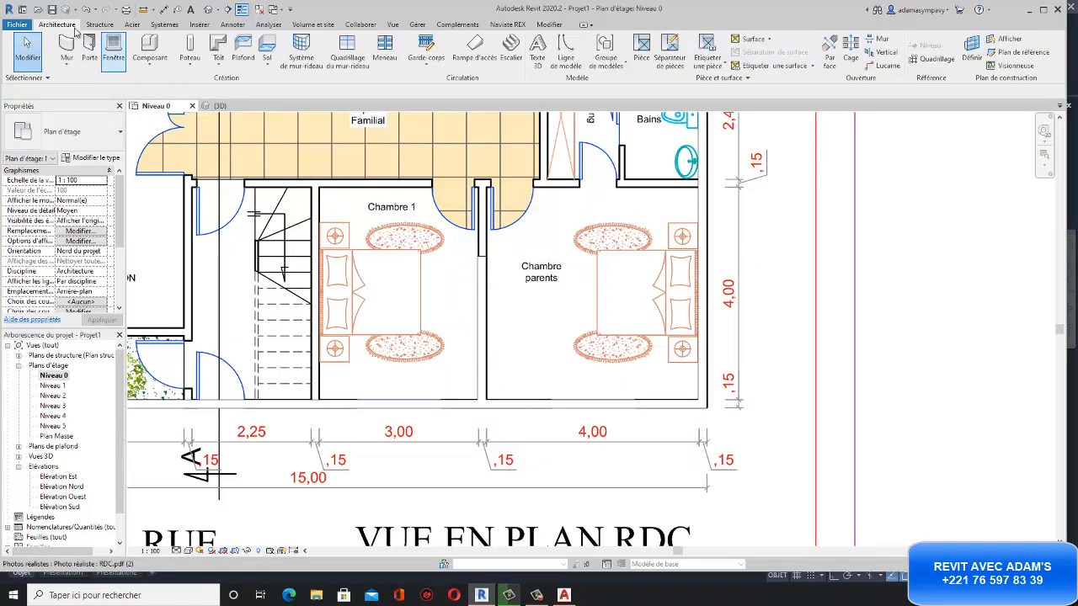
Set aligned dimensions to pick individual references on wall faces (Faces du mur).
left_click(164, 10)
scroll(485, 375, "up", 2)
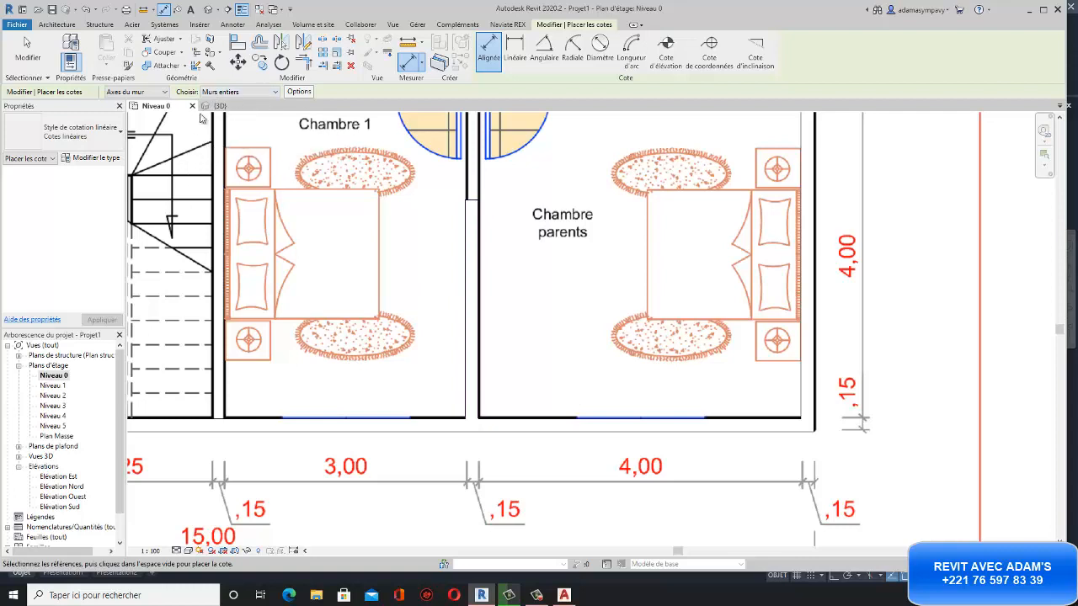
left_click(150, 95)
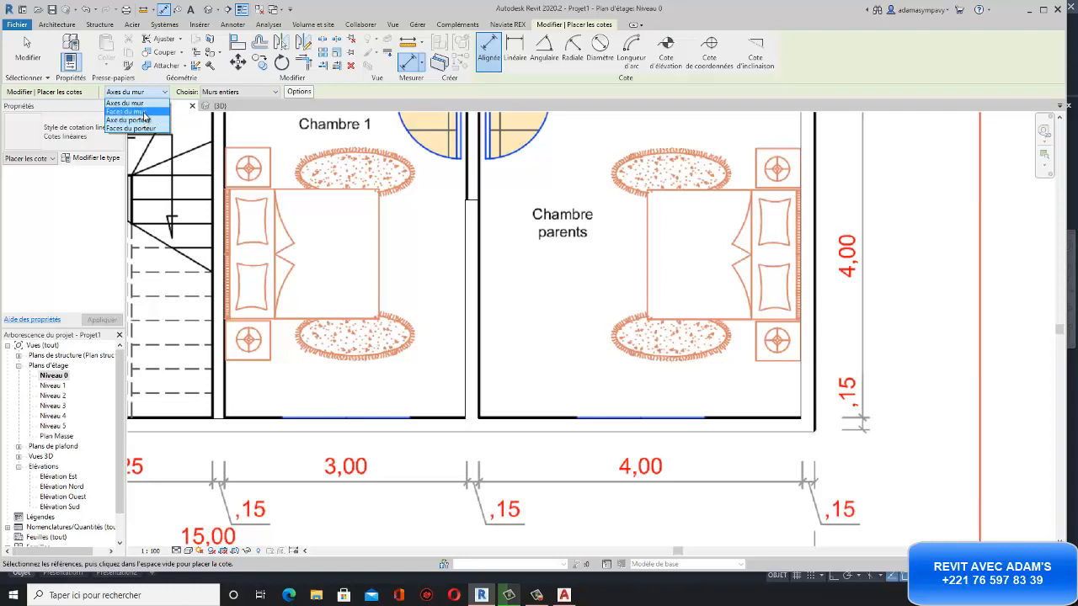
left_click(269, 95)
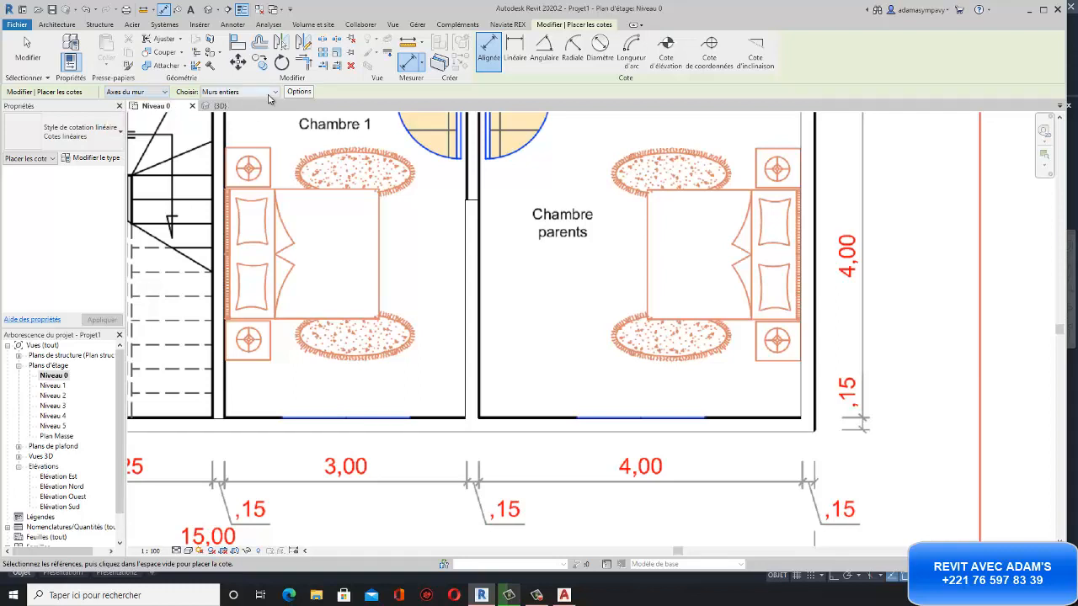
left_click(268, 94)
left_click(256, 112)
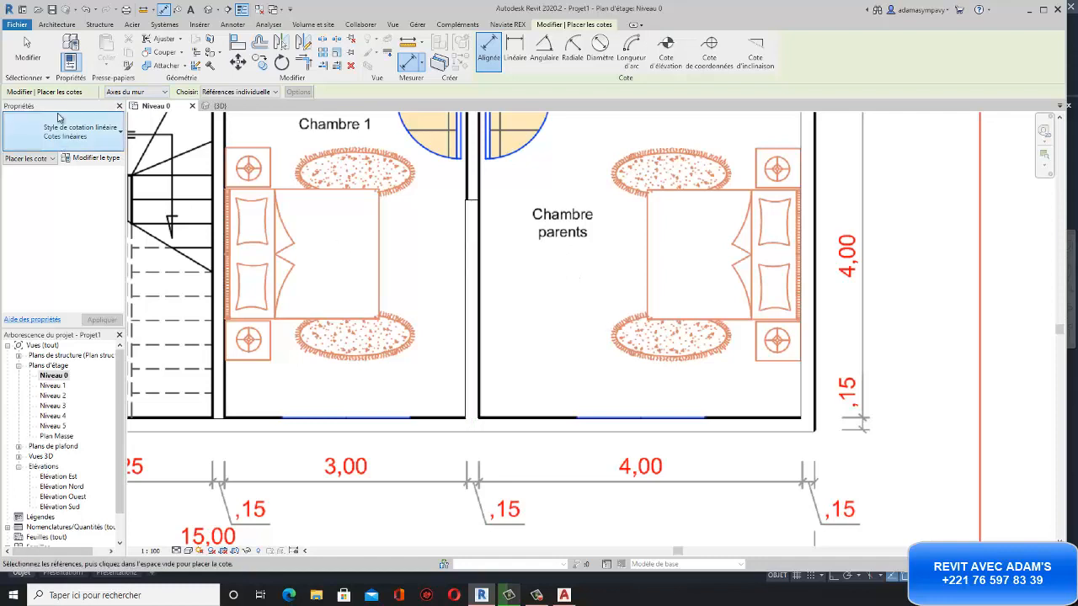
left_click(112, 92)
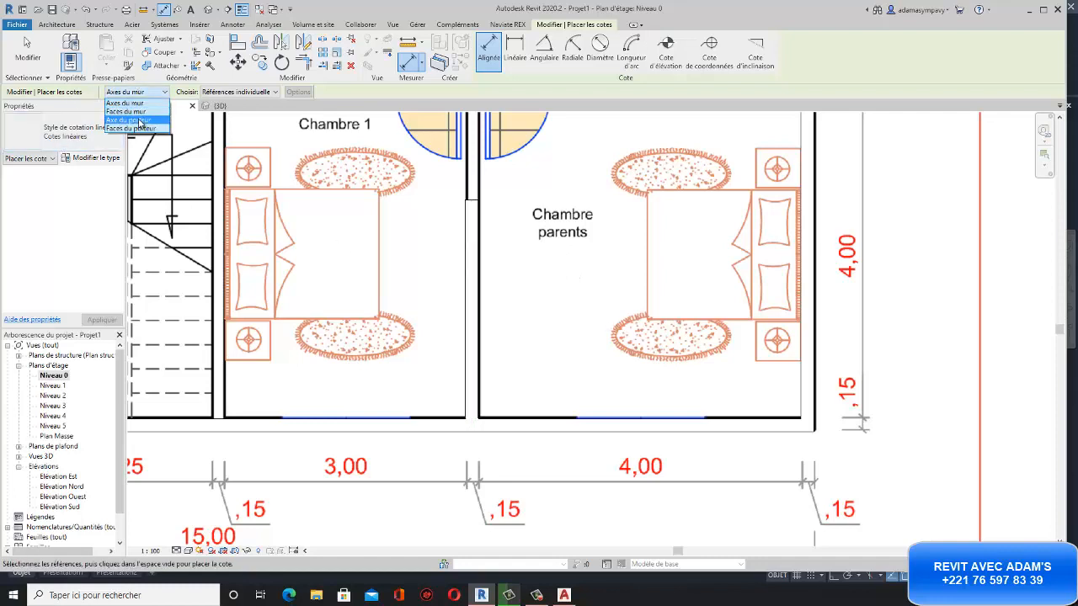
left_click(141, 112)
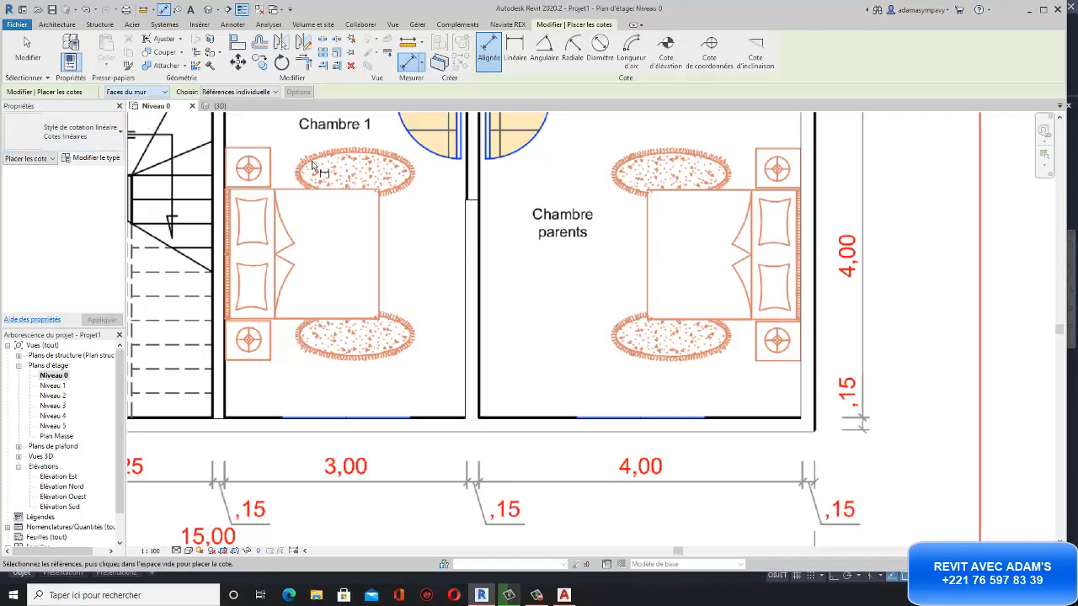
left_click(478, 256)
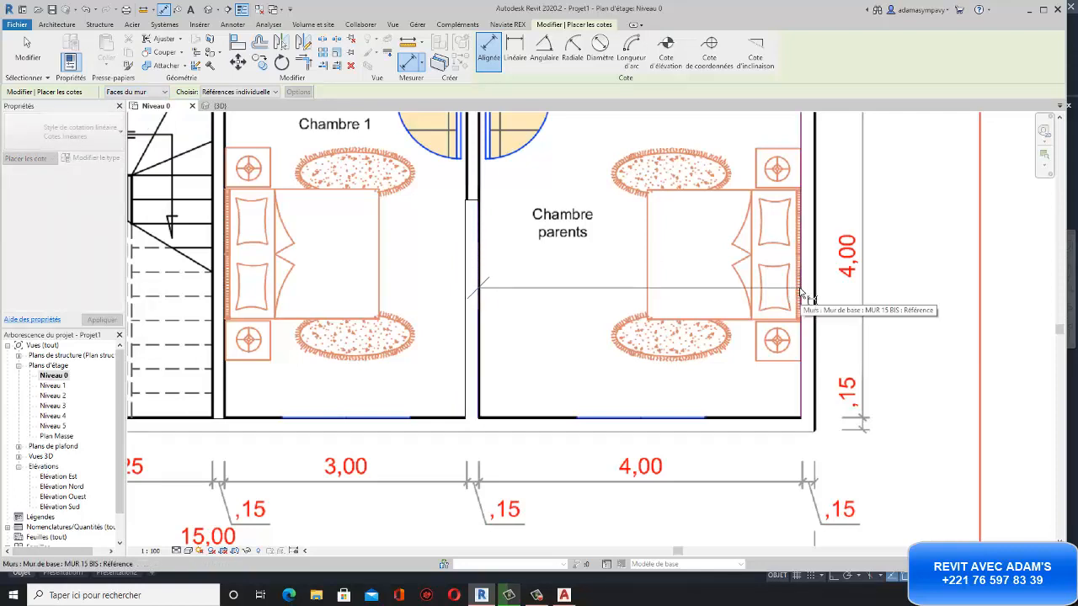
key("Escape")
key("Escape")
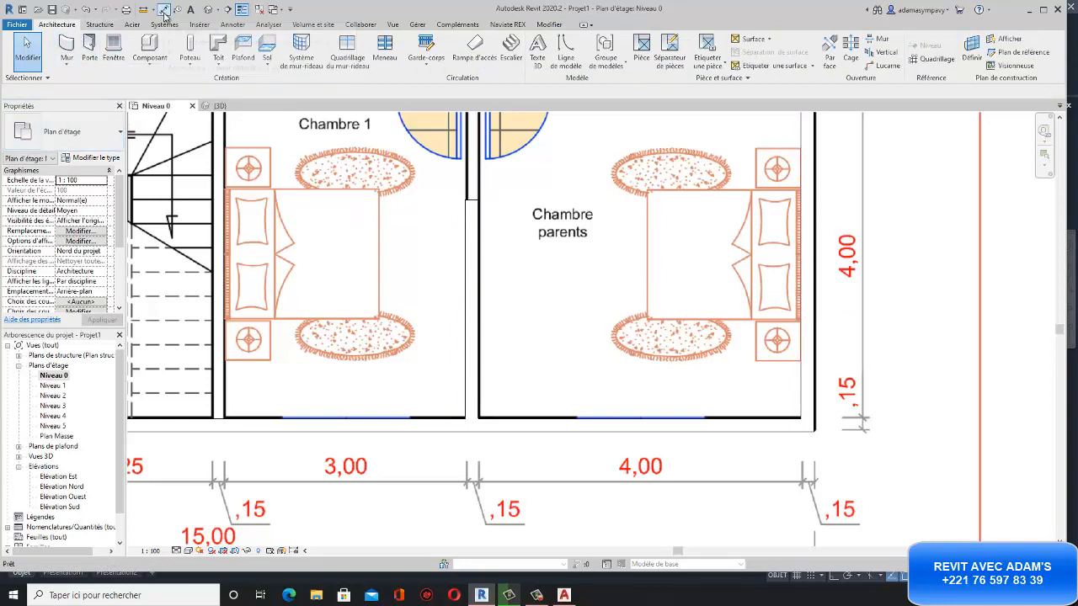
Start an aligned dimension and duplicate its Cotes linéaires type under the name cota.
left_click(235, 25)
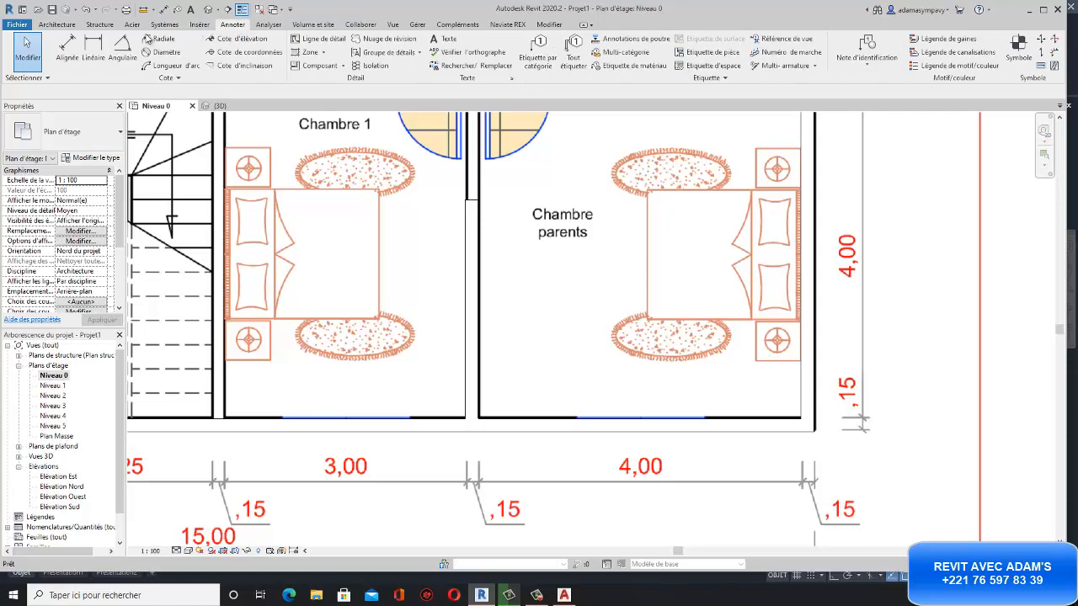
left_click(68, 49)
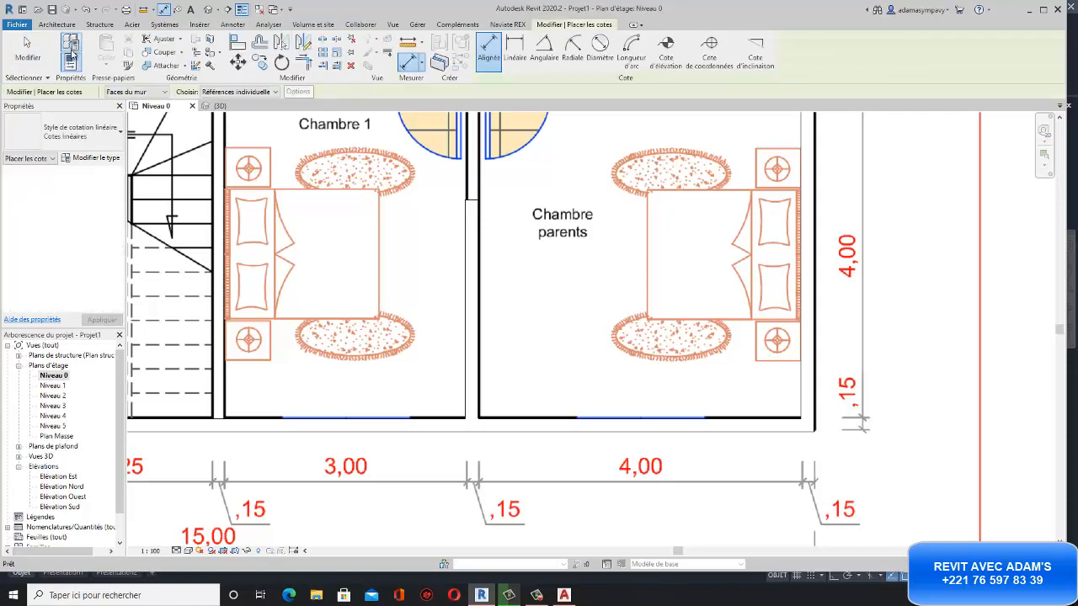
left_click(90, 160)
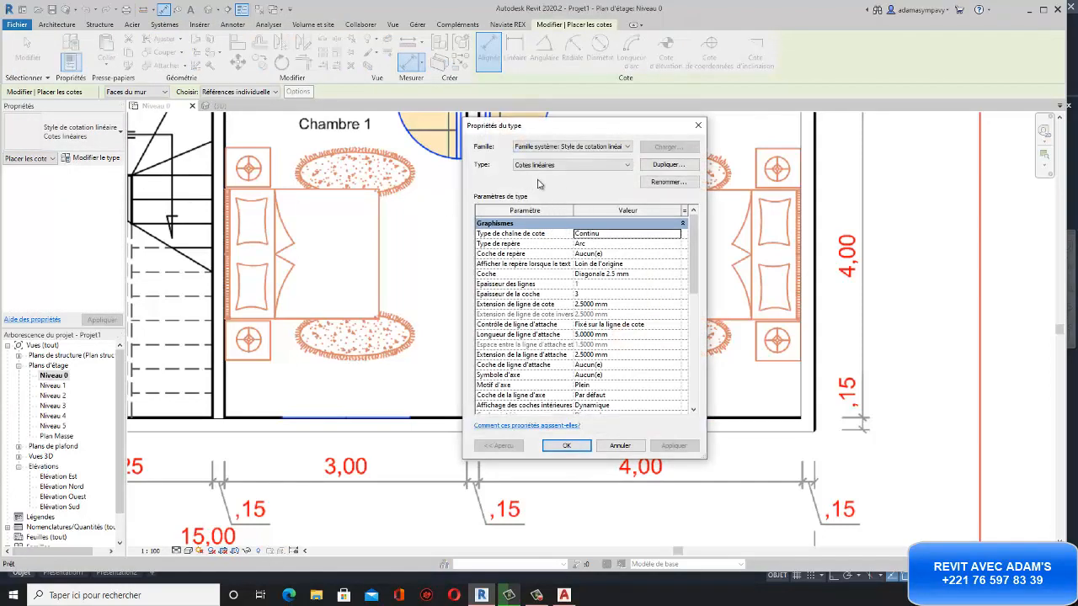
left_click(644, 167)
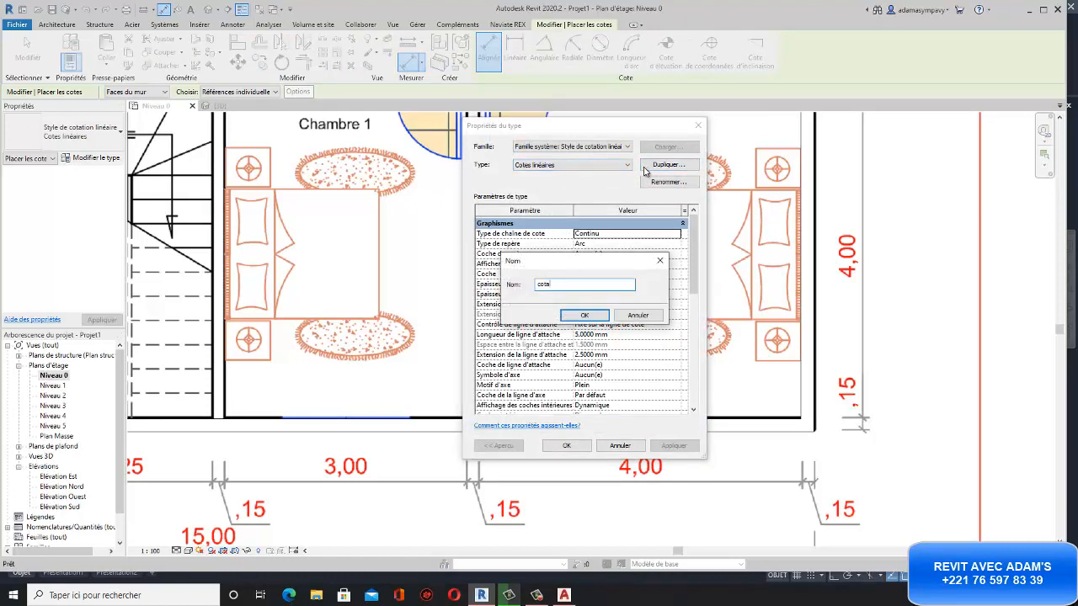
left_click(581, 316)
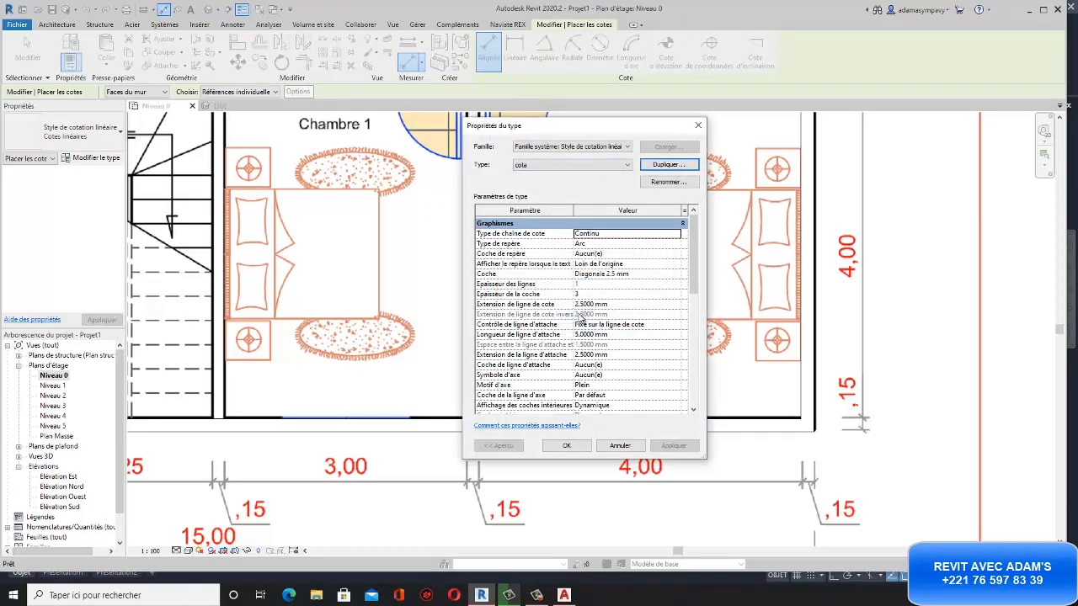
Set the cota type's text size to 2 mm, text offset to 0 mm and text background to Transparent, and apply the changes.
scroll(659, 370, "down", 4)
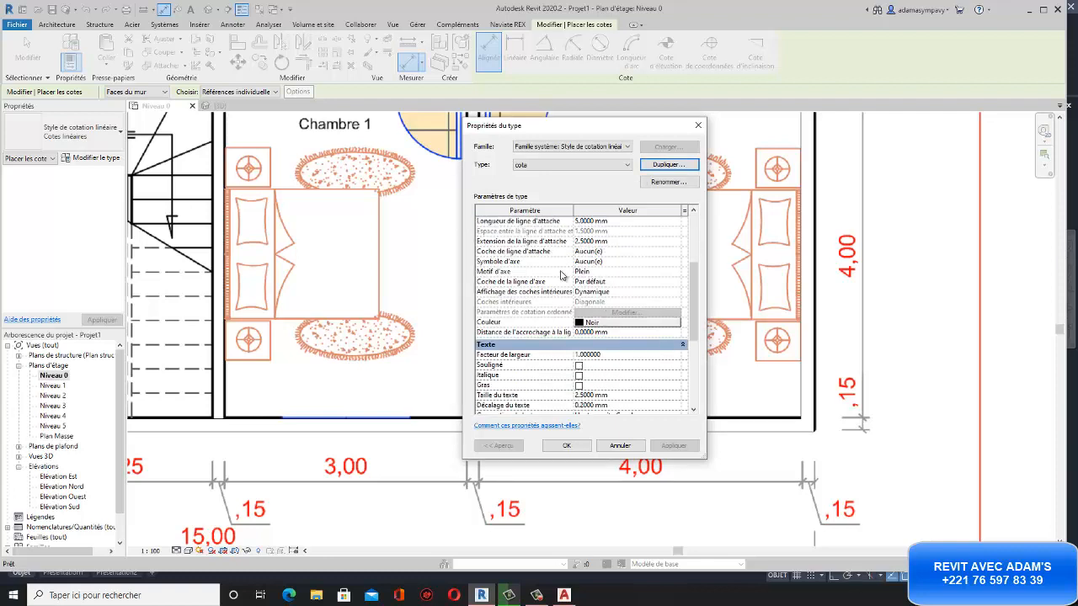
scroll(611, 330, "down", 2)
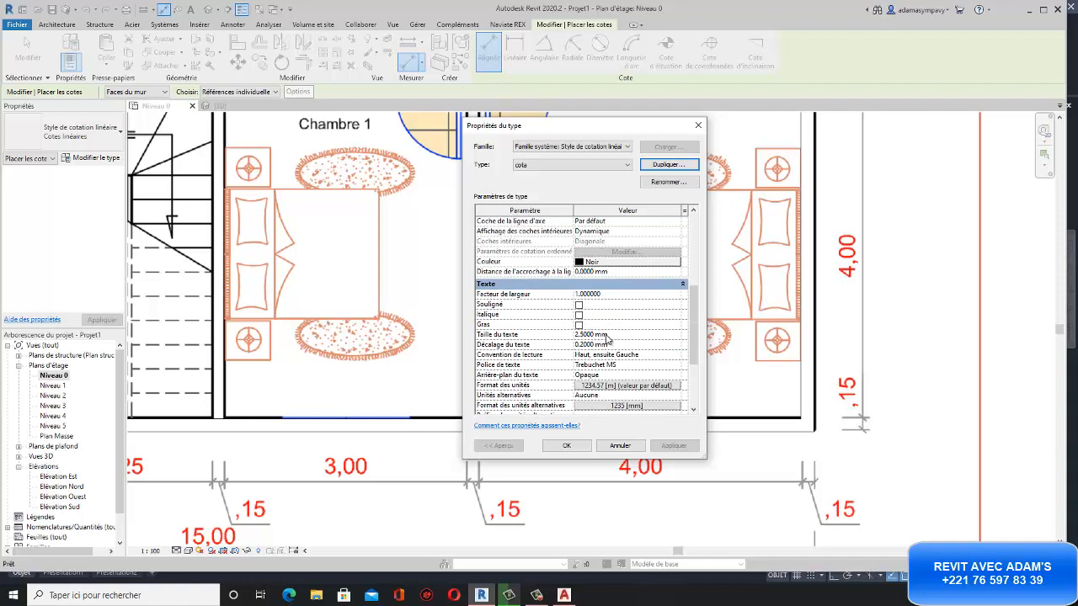
left_click(607, 336)
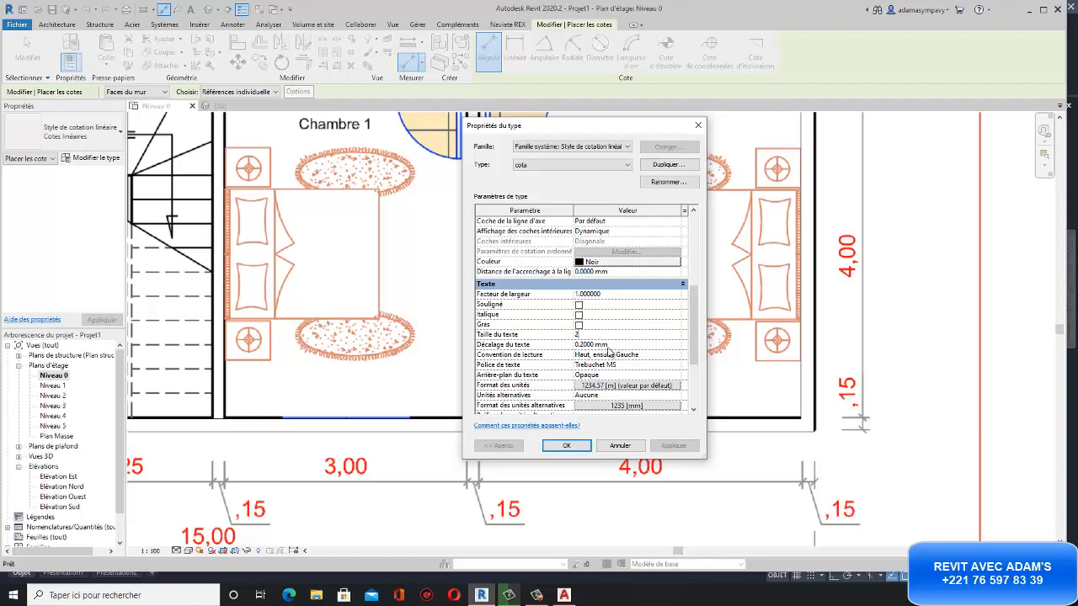
left_click(589, 344)
type("0")
left_click(593, 376)
left_click(677, 376)
left_click(602, 394)
scroll(692, 382, "down", 3)
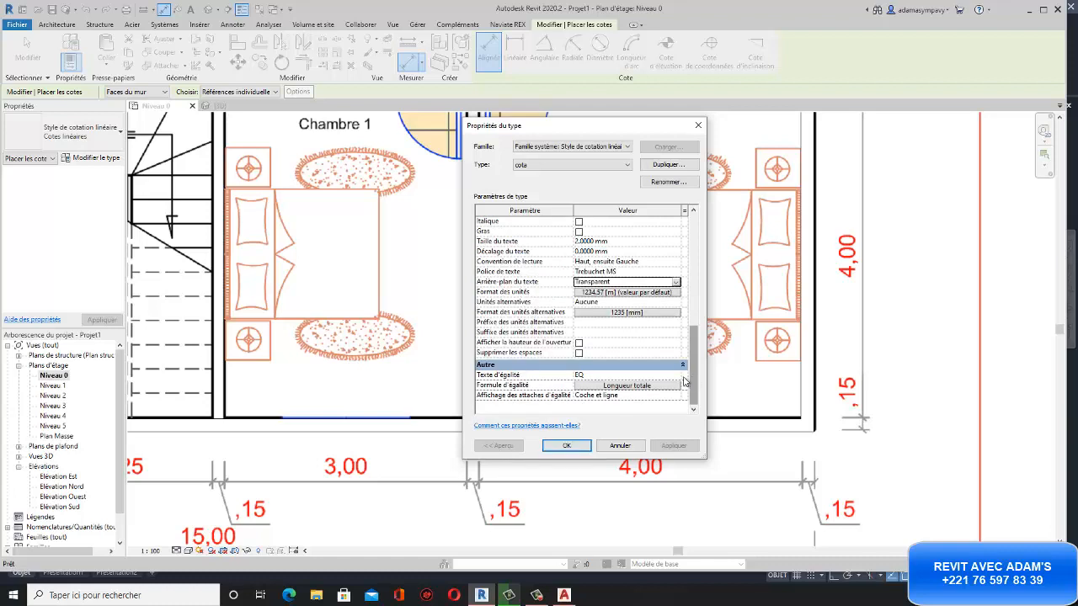
left_click(569, 446)
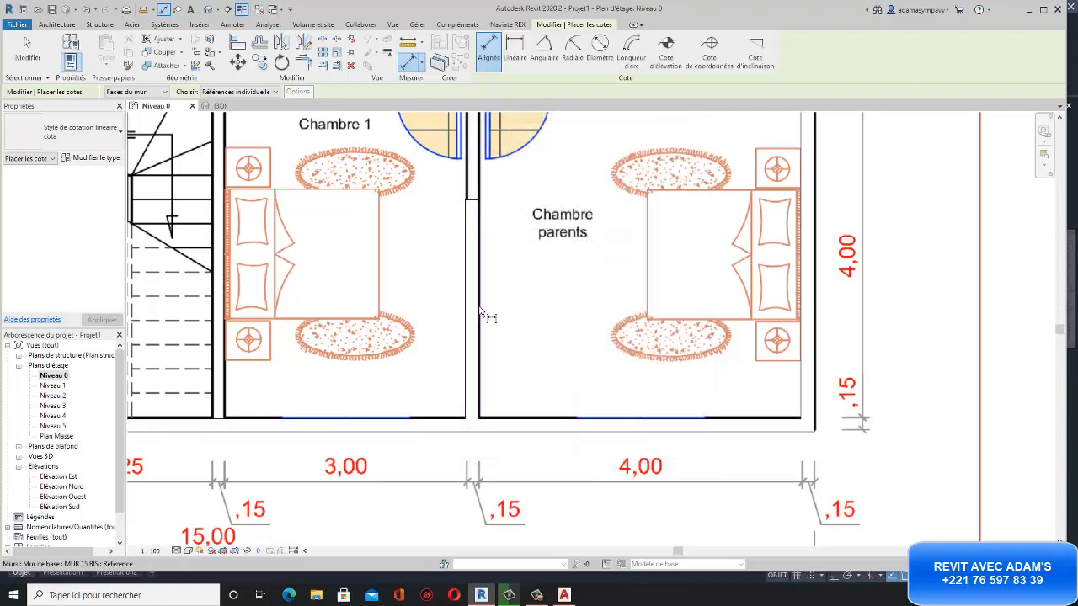
Measure the width of Chambre parents with an aligned dimension between its partition and outer wall faces, and delete that dimension.
left_click(483, 314)
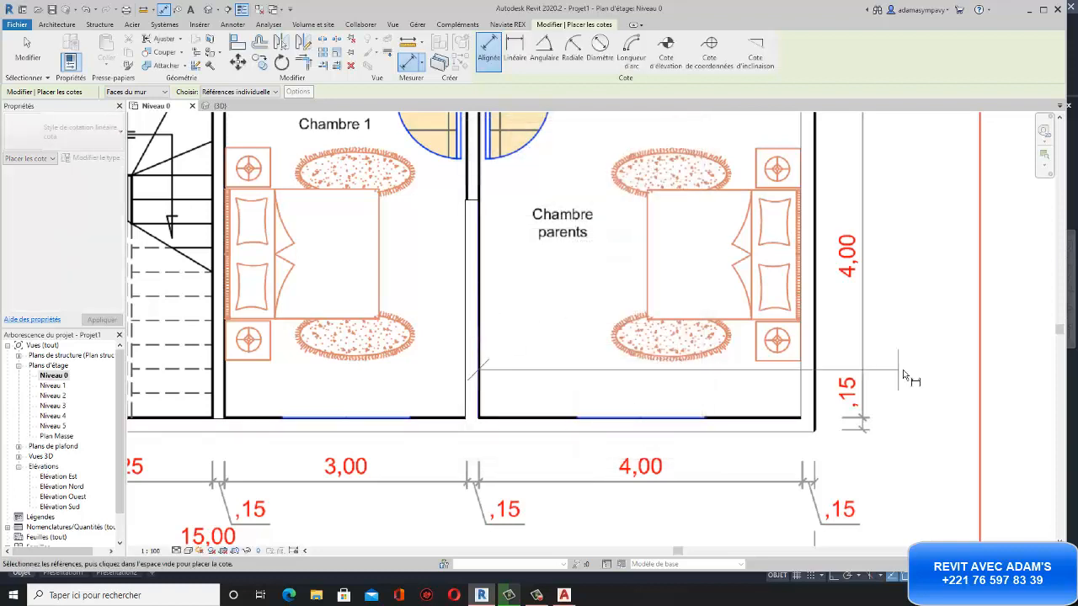
left_click(802, 379)
left_click(658, 383)
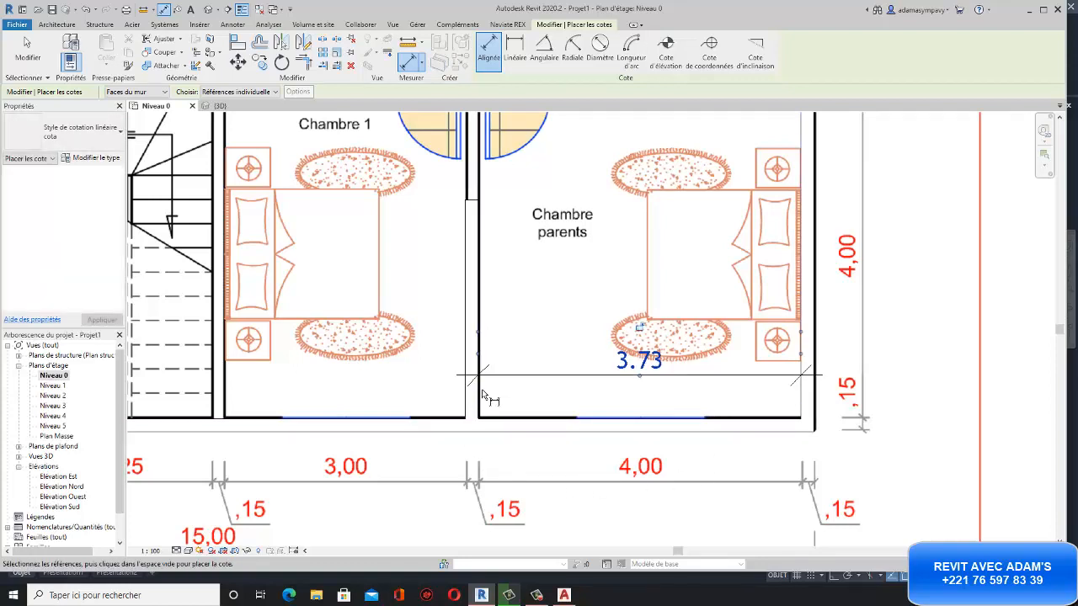
key("Escape")
left_click(698, 376)
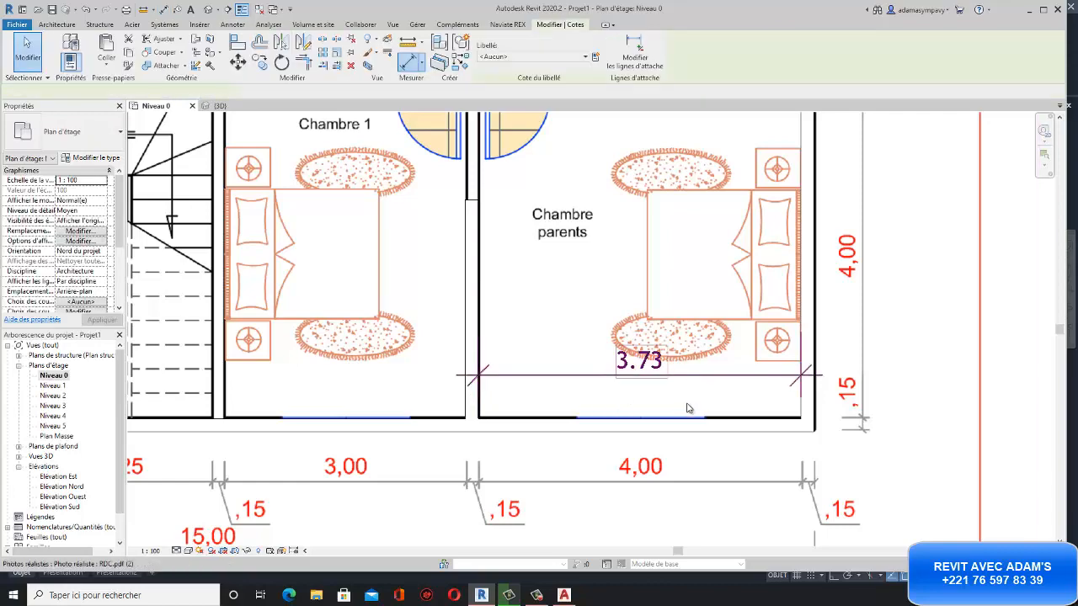
key("Delete")
Delete the partition wall between Chambre 1 and Chambre parents and the street-side outer wall.
scroll(686, 410, "down", 5)
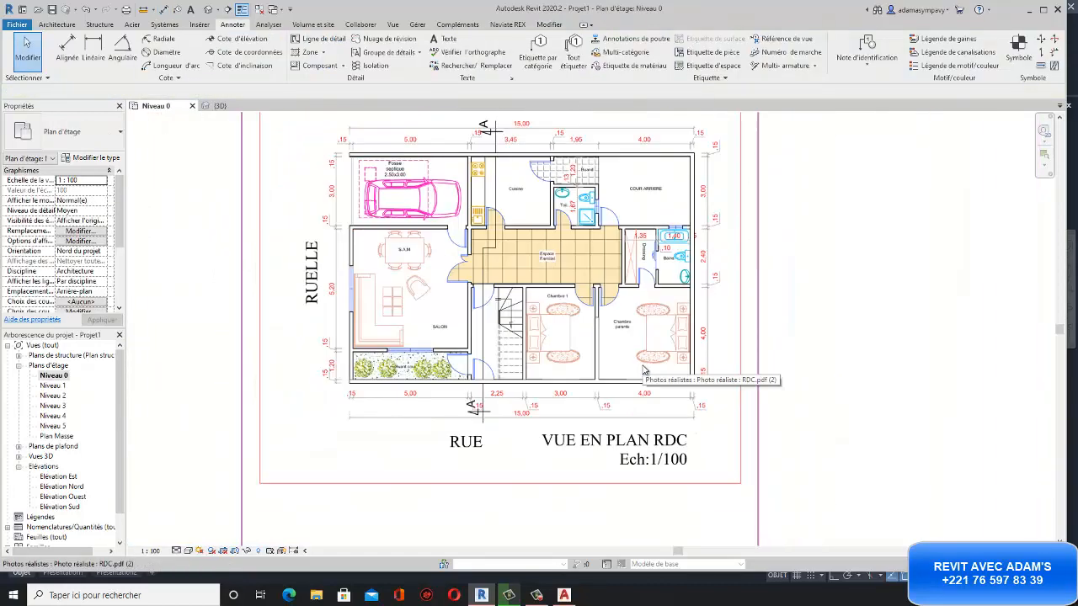
scroll(622, 324, "up", 5)
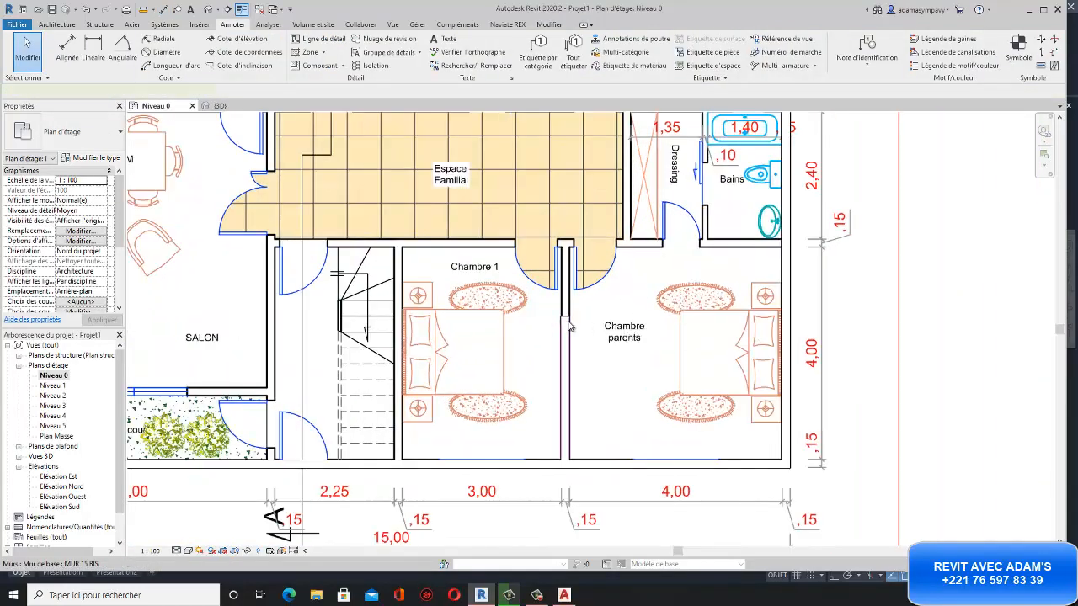
left_click(567, 327)
scroll(516, 366, "down", 2)
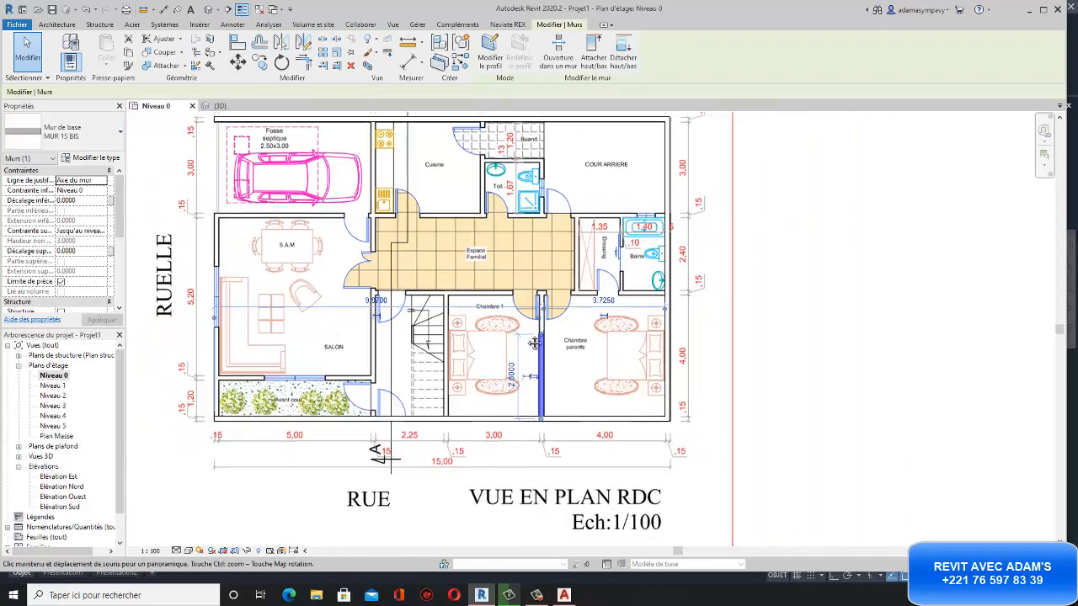
middle_click_drag(524, 392, 577, 355)
key("Escape")
left_click(577, 355)
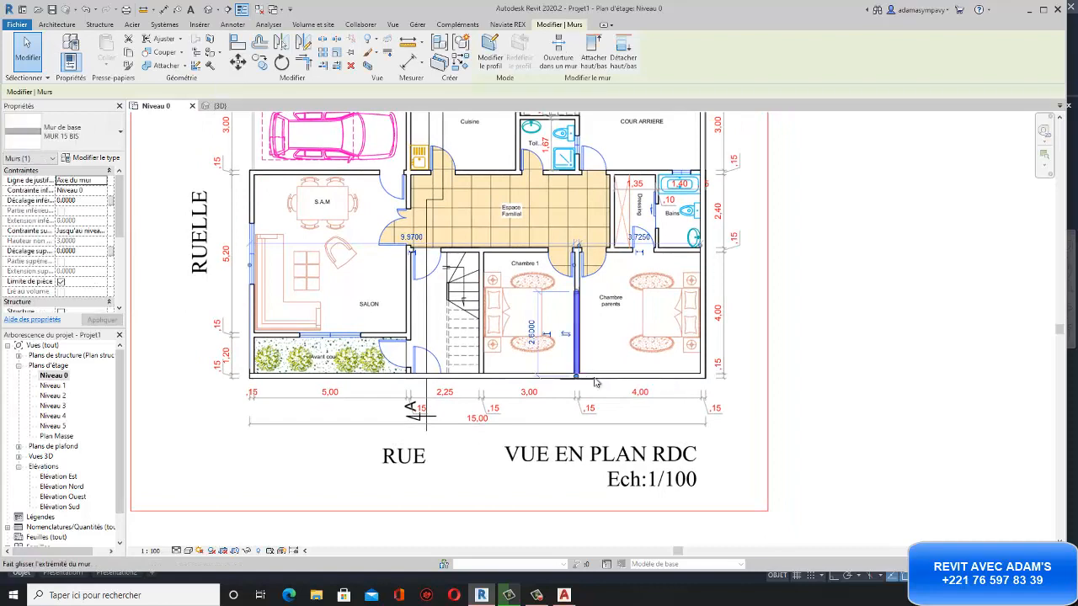
key("Escape")
left_click(628, 378)
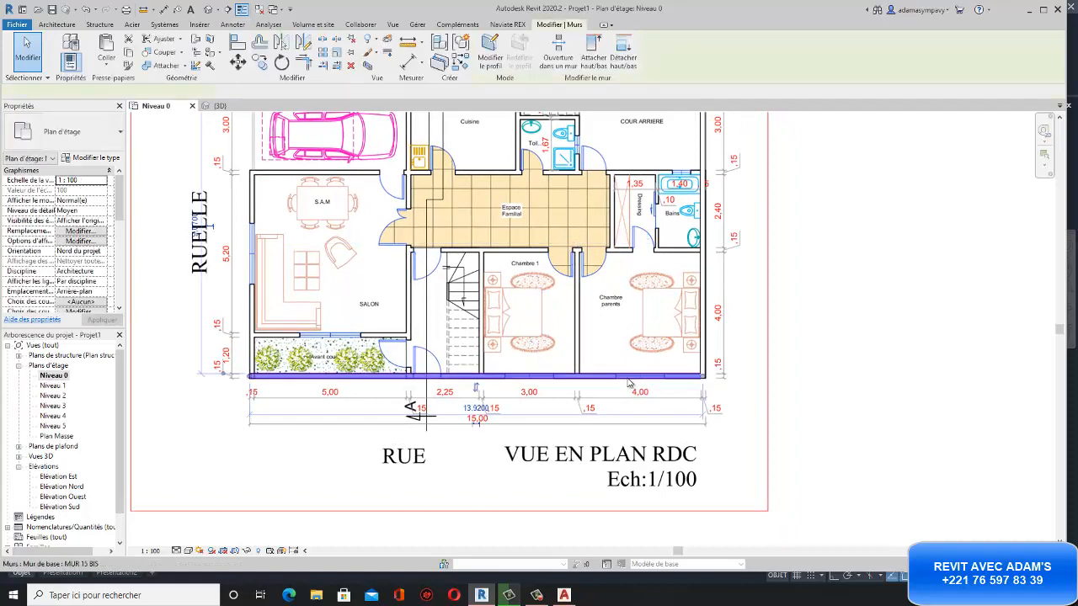
key("Escape")
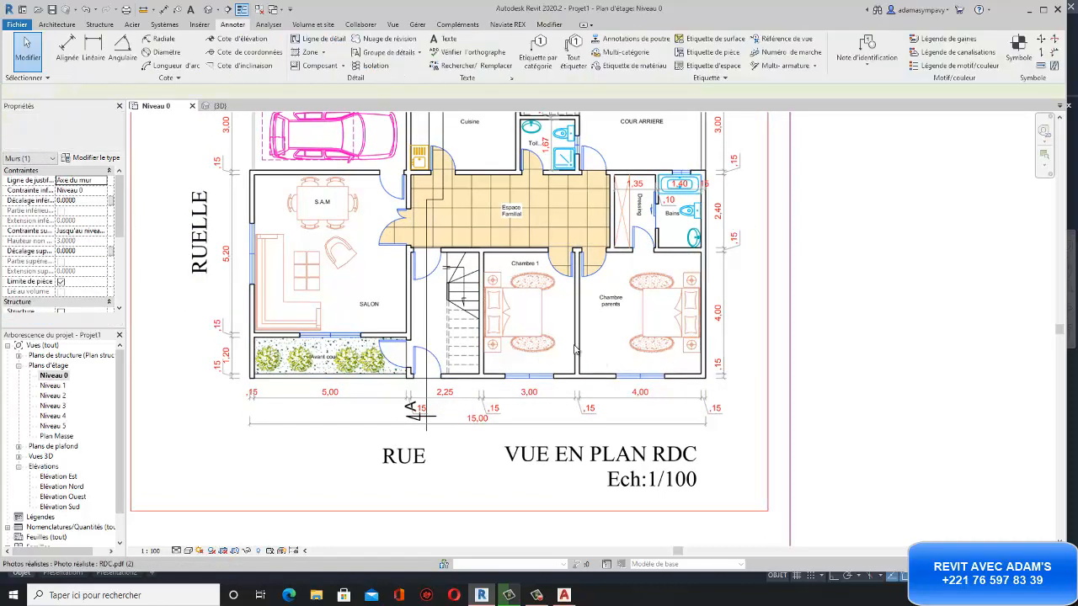
Delete the outer wall running along the garage, Cuisine and Cour arrière side of the plan.
scroll(534, 371, "down", 4)
scroll(534, 371, "up", 5)
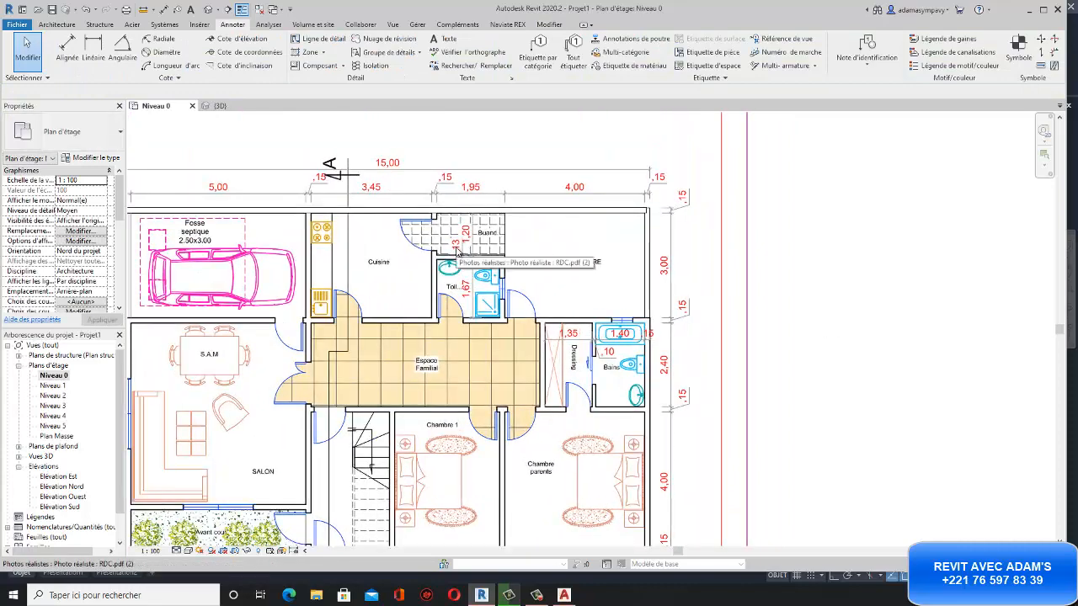
scroll(564, 312, "down", 2)
scroll(547, 312, "down", 1)
scroll(551, 316, "up", 1)
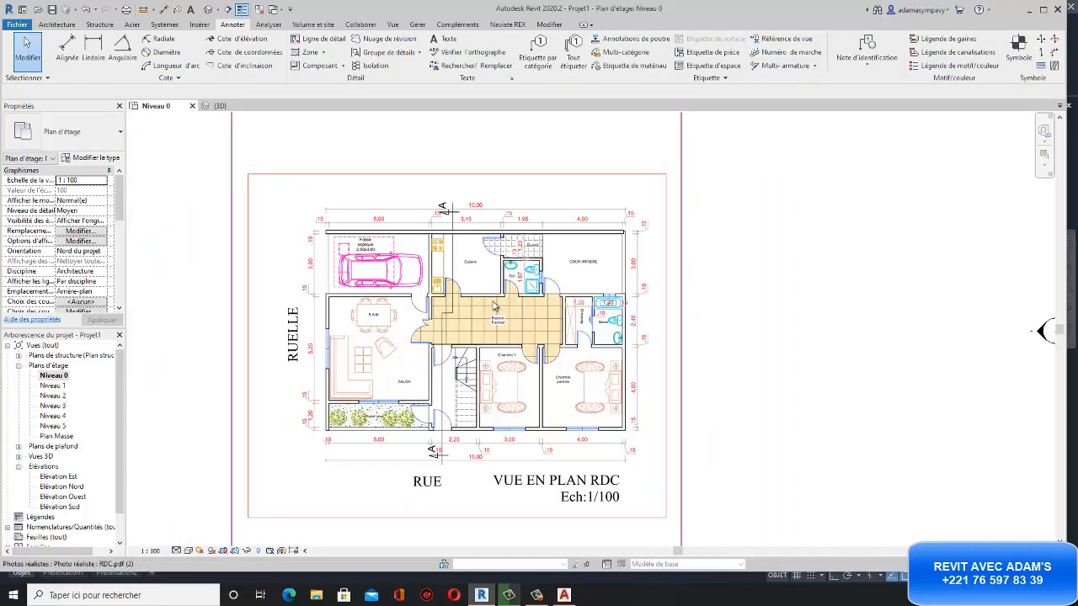
scroll(559, 328, "down", 3)
middle_click_drag(568, 336, 459, 330)
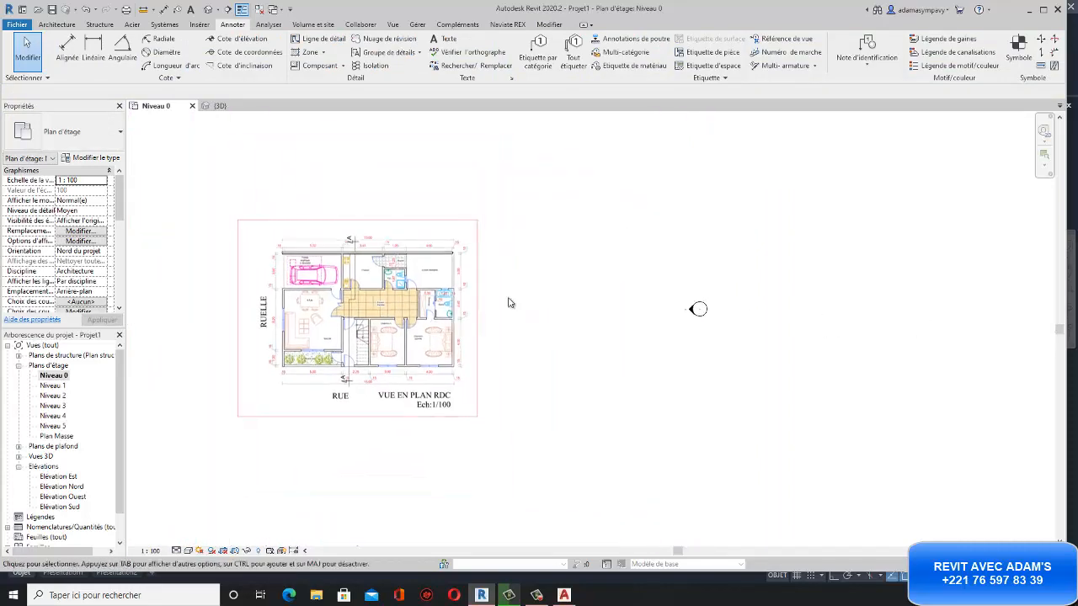
middle_click_drag(354, 315, 419, 327)
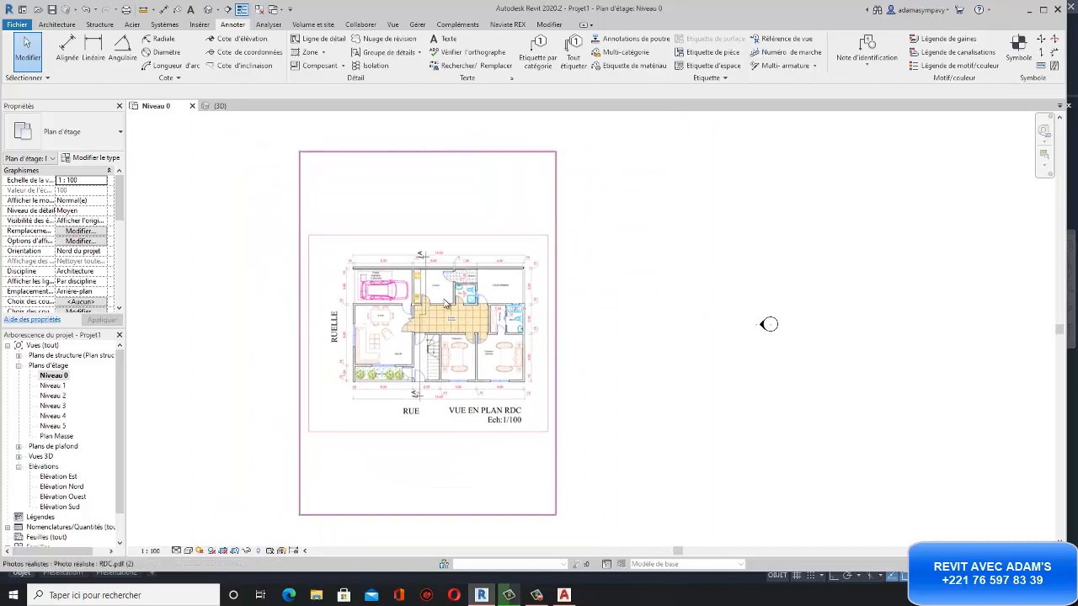
scroll(447, 303, "up", 2)
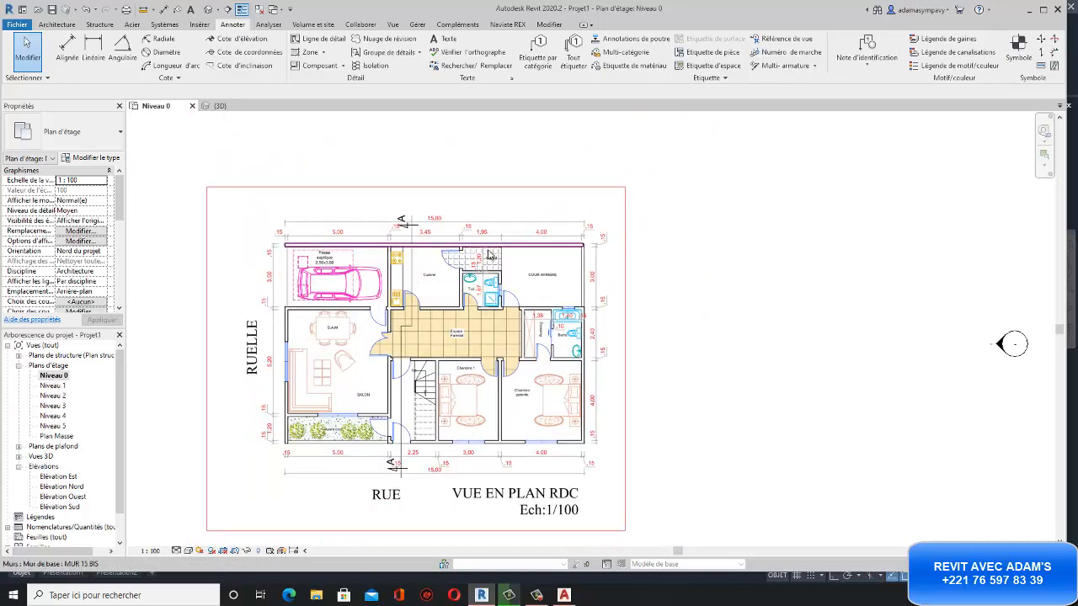
left_click(491, 246)
key("Escape")
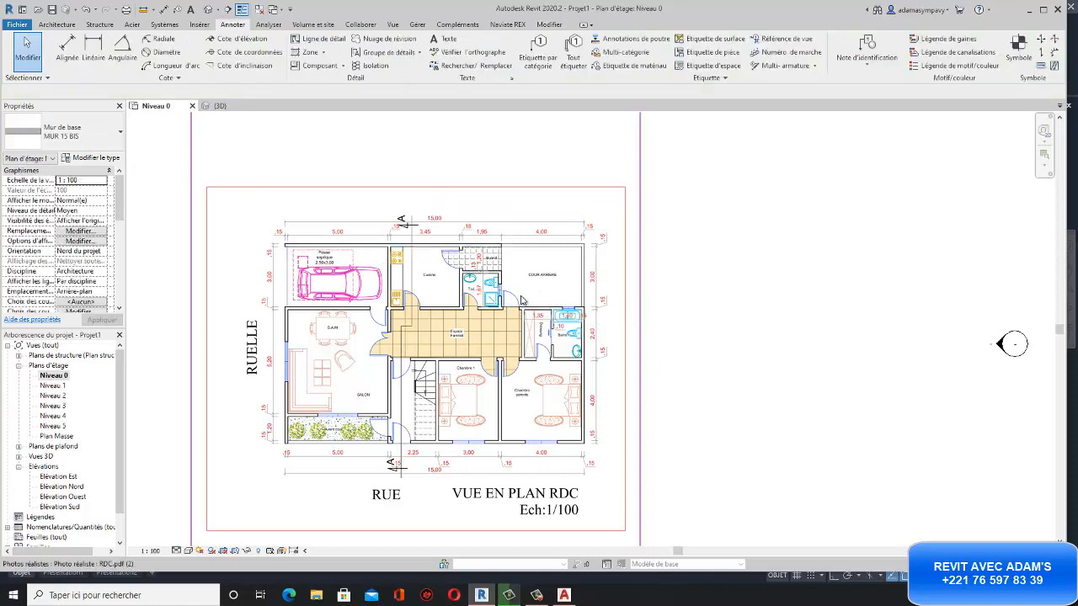
scroll(305, 251, "down", 1)
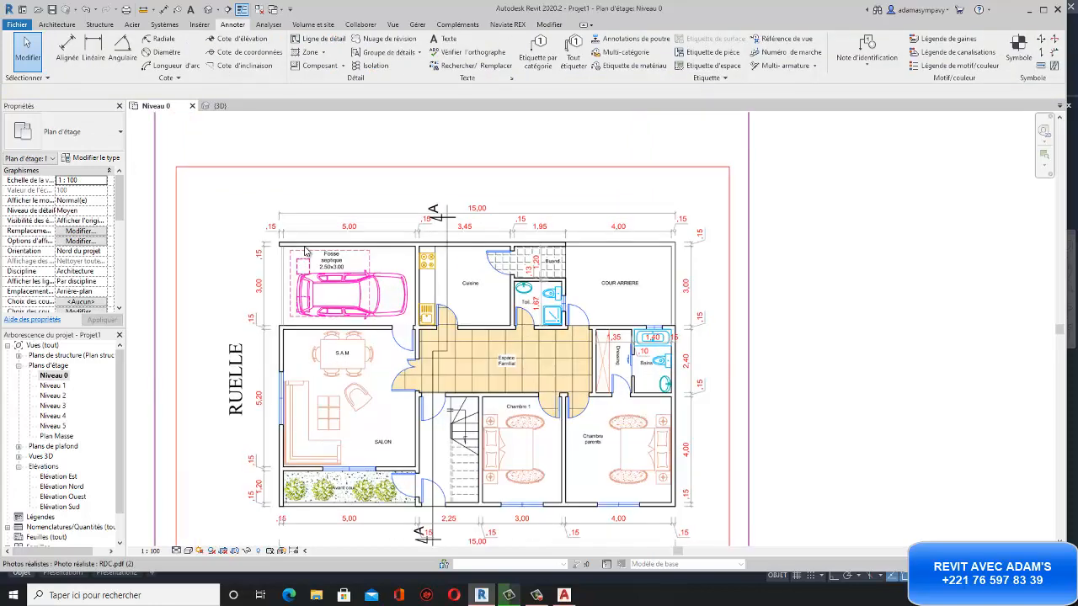
scroll(328, 295, "down", 3)
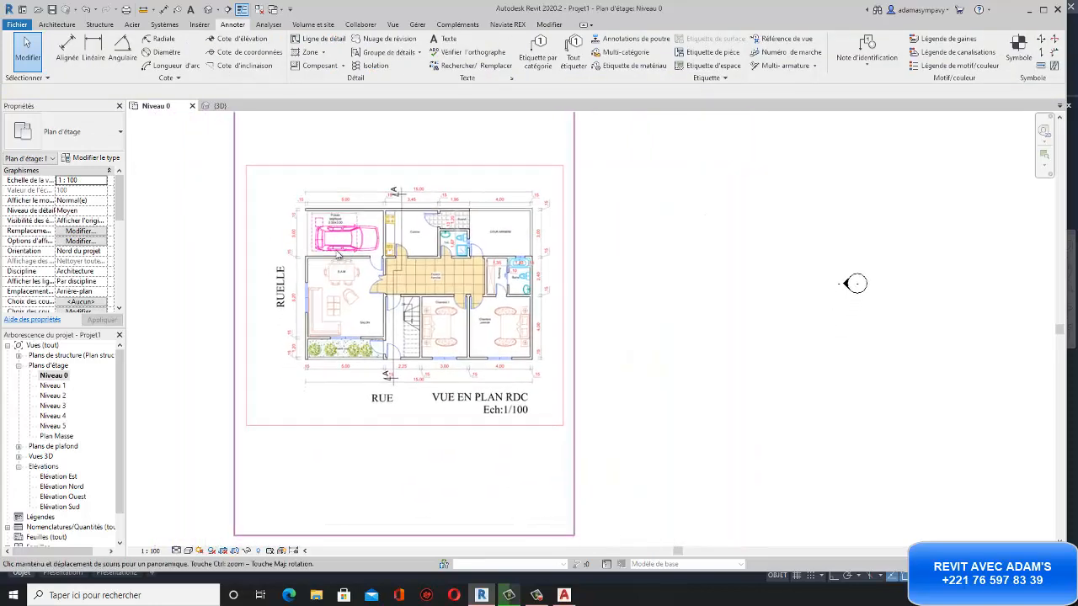